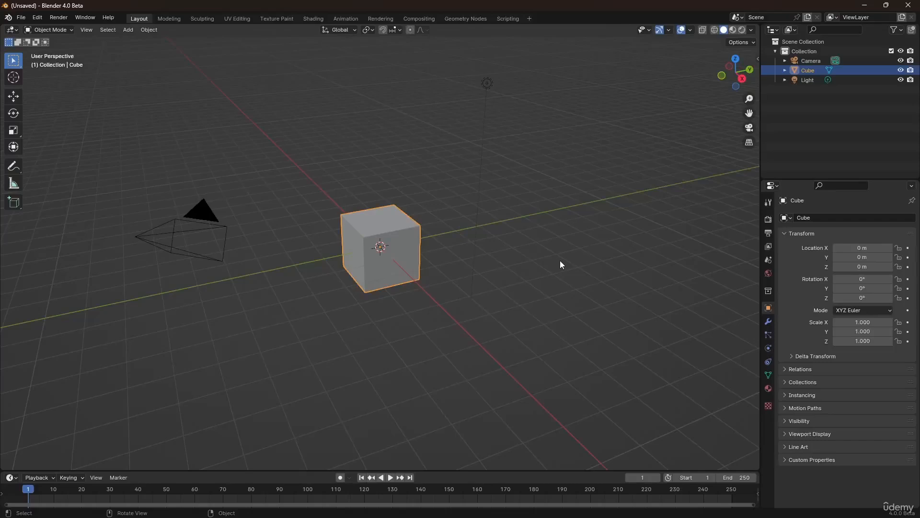
Step: Delete all the default scene objects and add a new cube mesh
key(a)
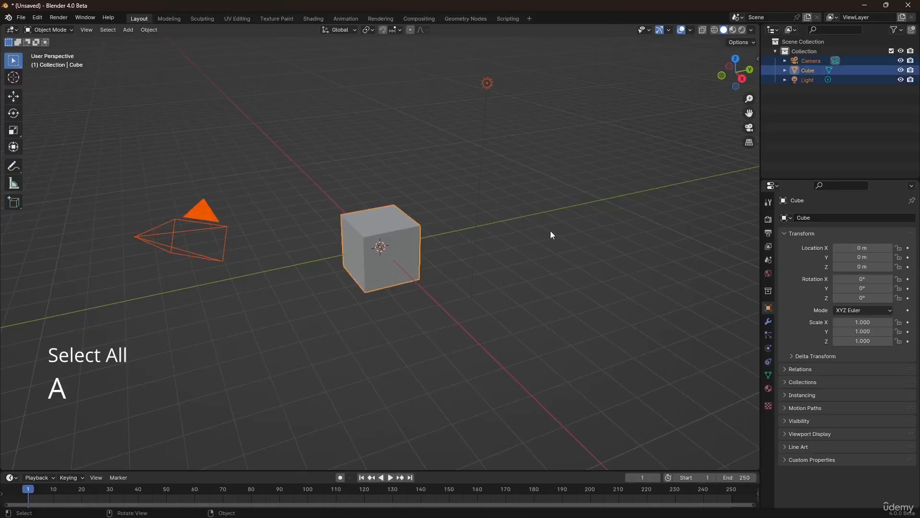
key(Delete)
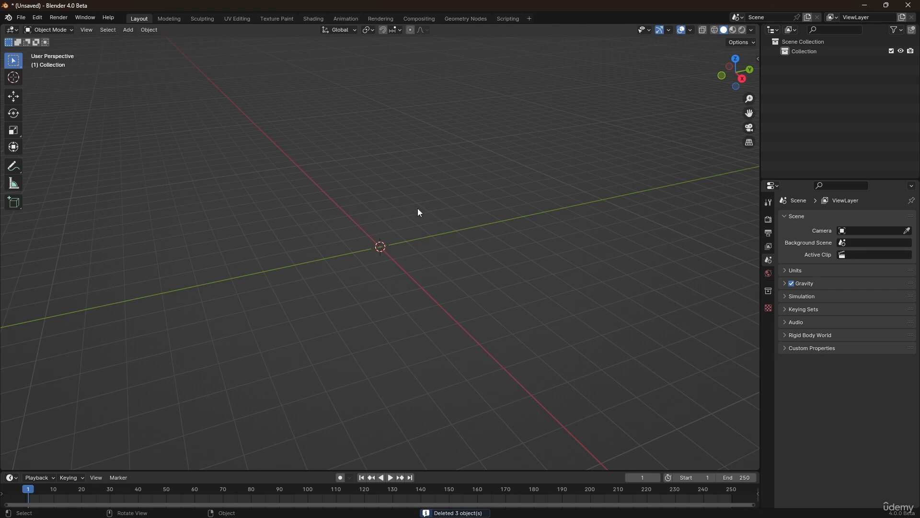
key(shift+a)
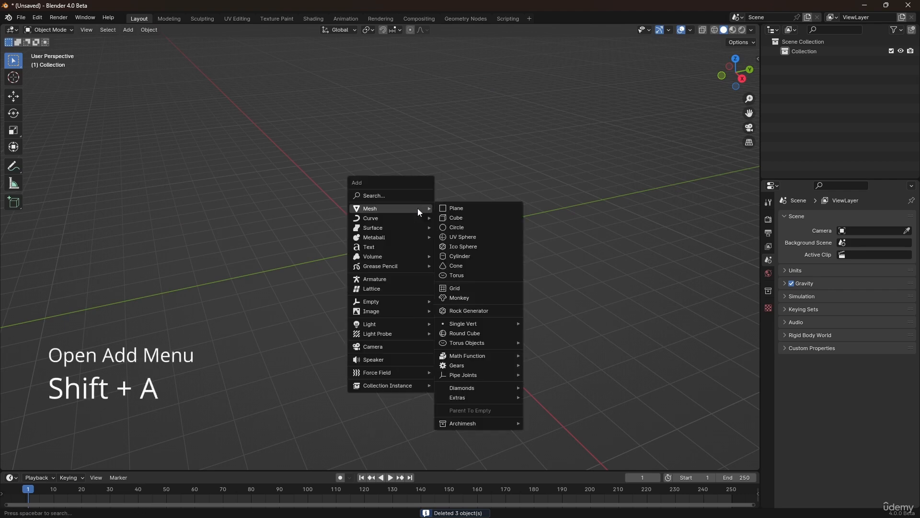
click(453, 218)
Step: Move the cube up 1 m along the Z axis
key(g)
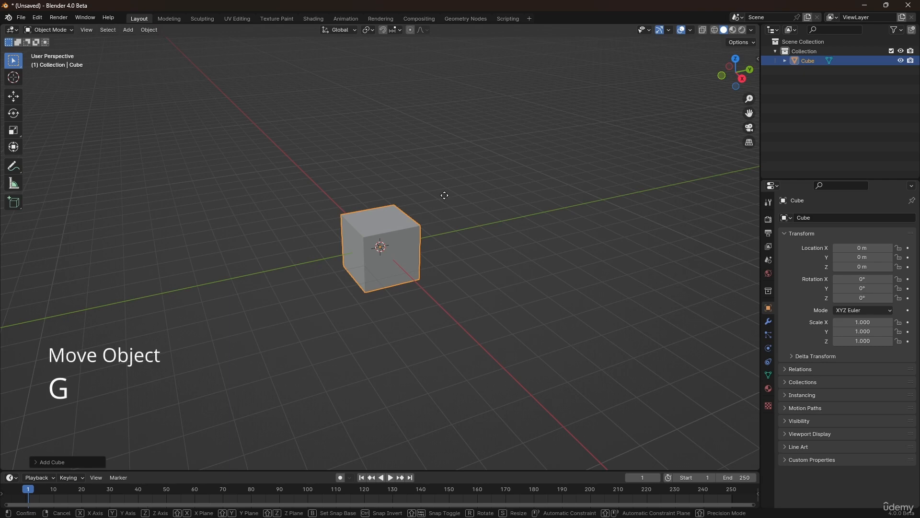
text(z)
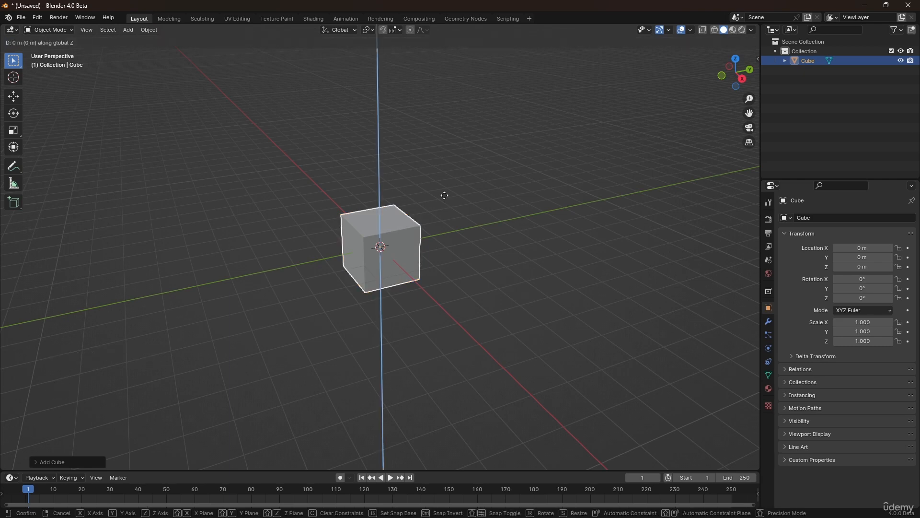
text(1)
key(Return)
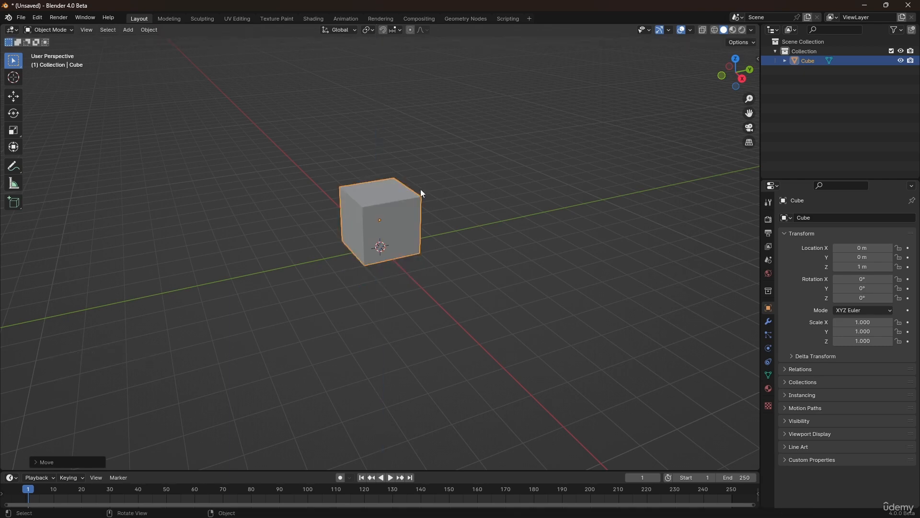
Step: Delete the cube's top face and its two front side faces in Edit Mode, leaving the floor and two walls
scroll(355, 200, up, 7)
middle_drag(353, 226, 374, 228)
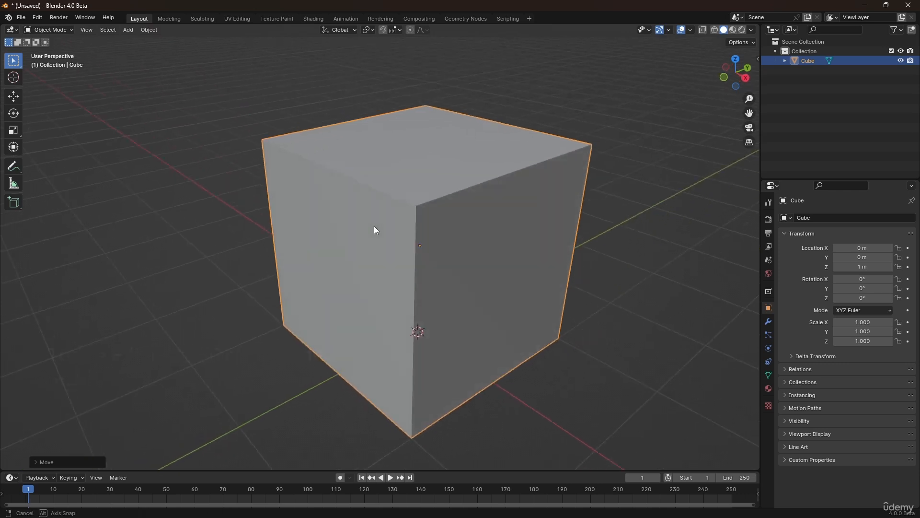
key(Tab)
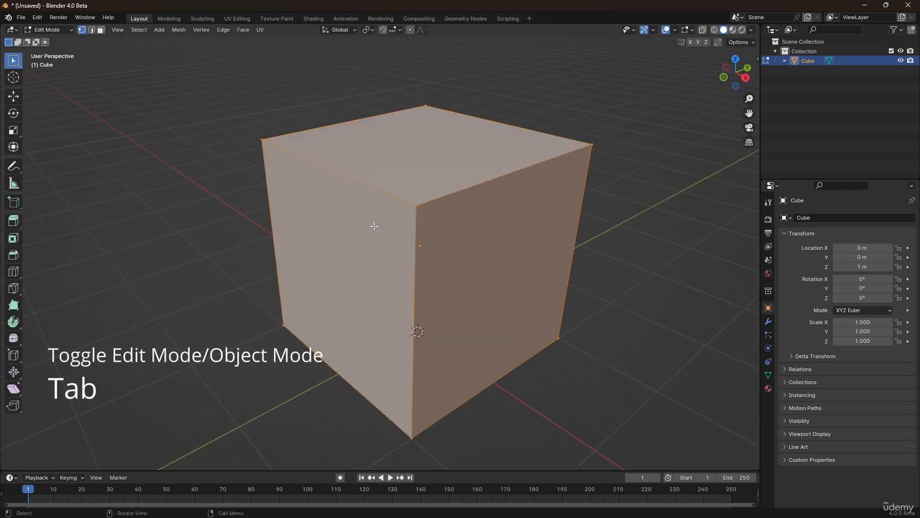
key(3)
click(401, 188)
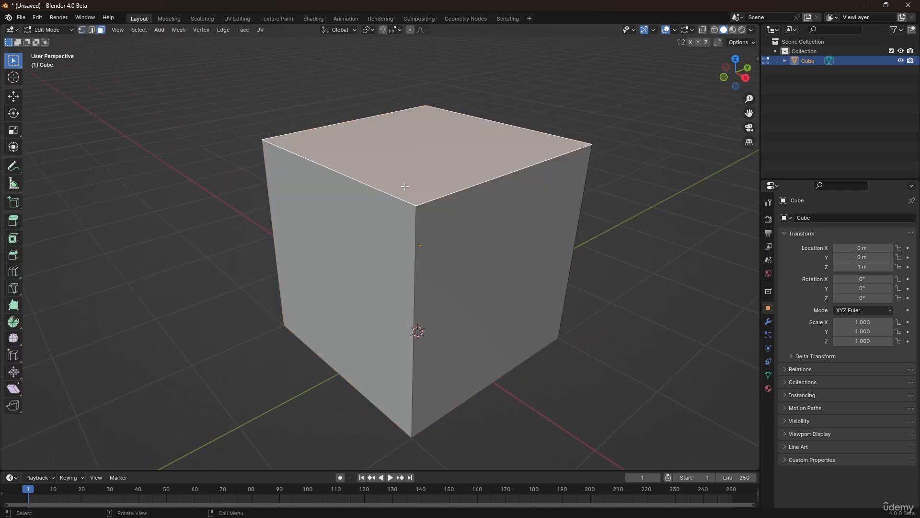
shift+click(386, 220)
shift+click(463, 232)
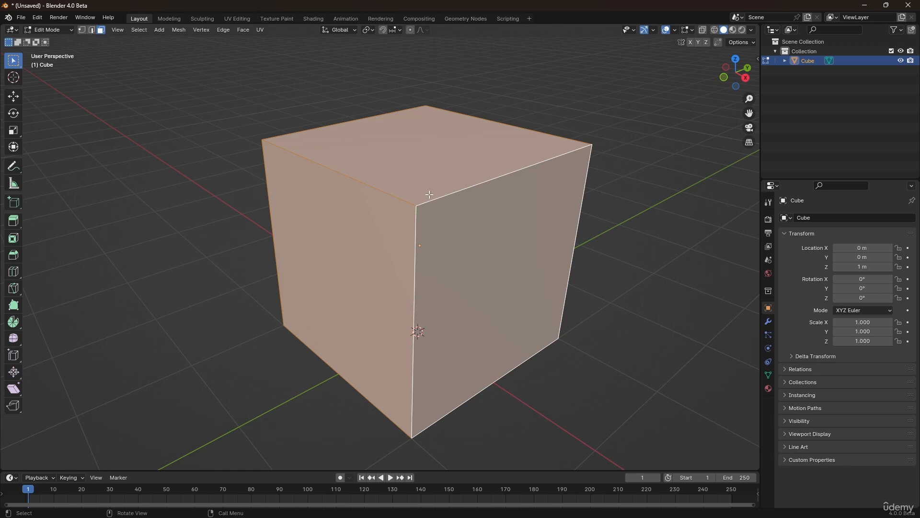
key(x)
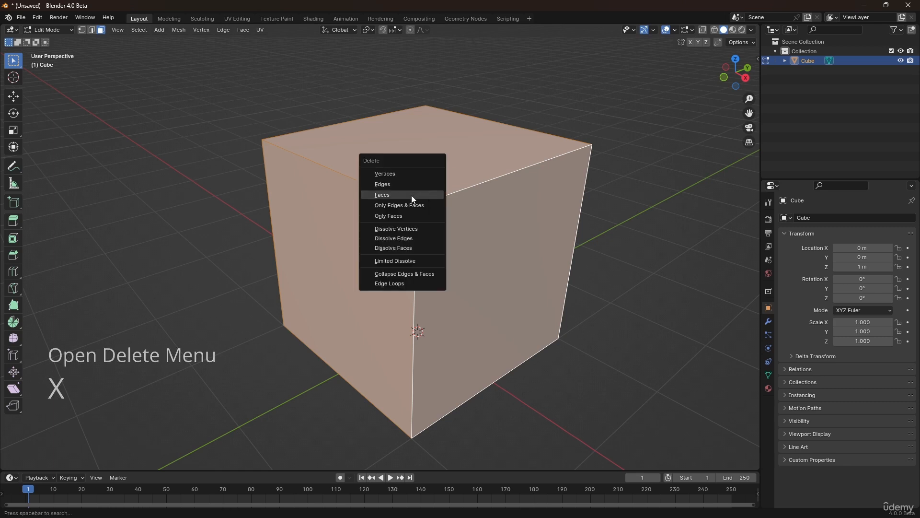
click(411, 195)
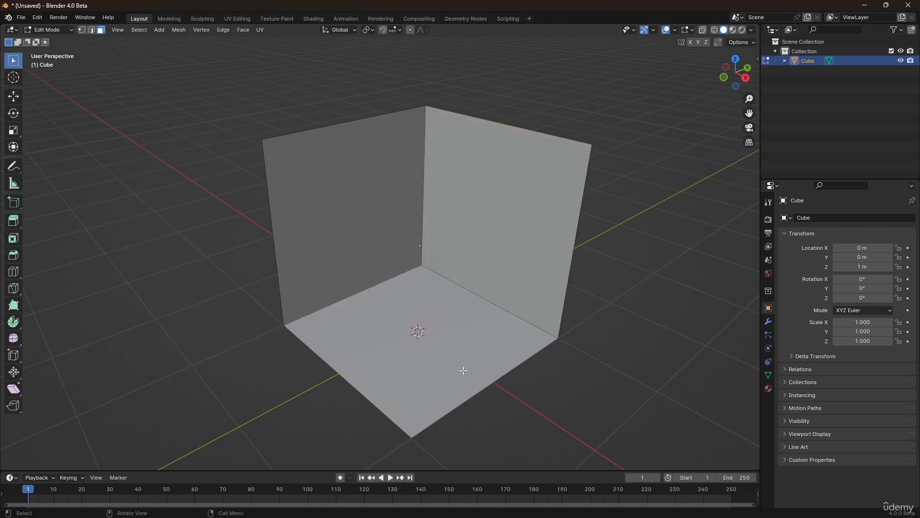
Step: Separate the floor face from the walls into its own object and return to Object Mode
click(403, 321)
key(p)
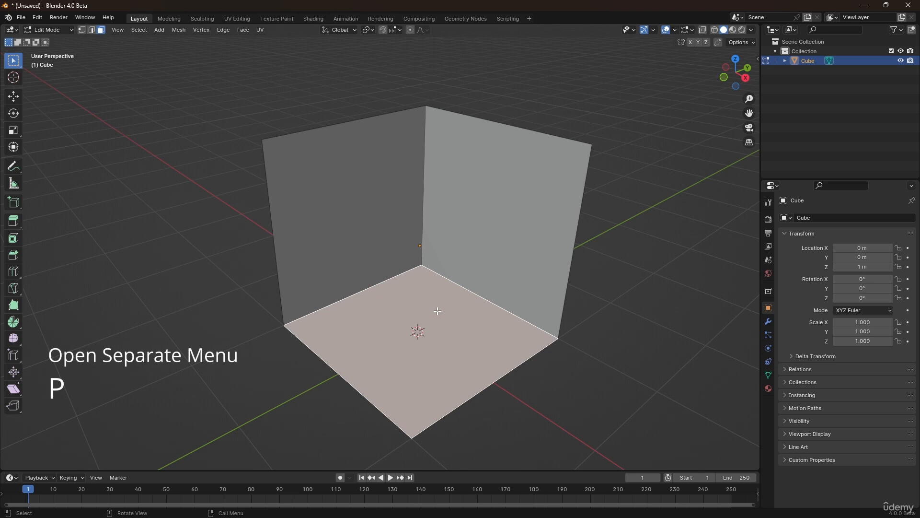
key(p)
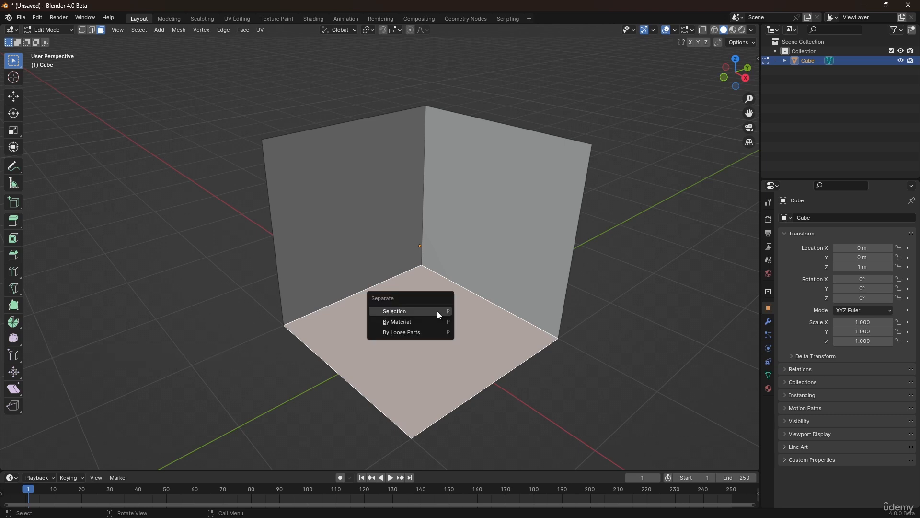
click(437, 311)
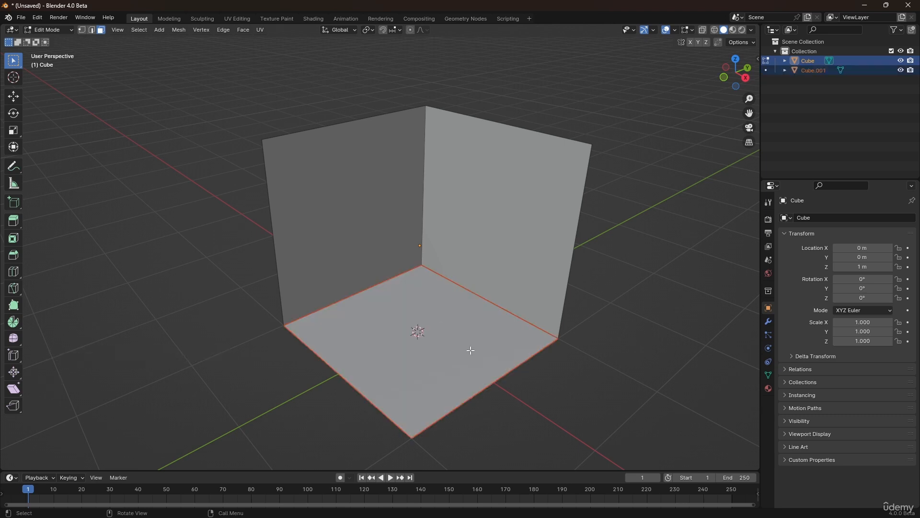
key(Tab)
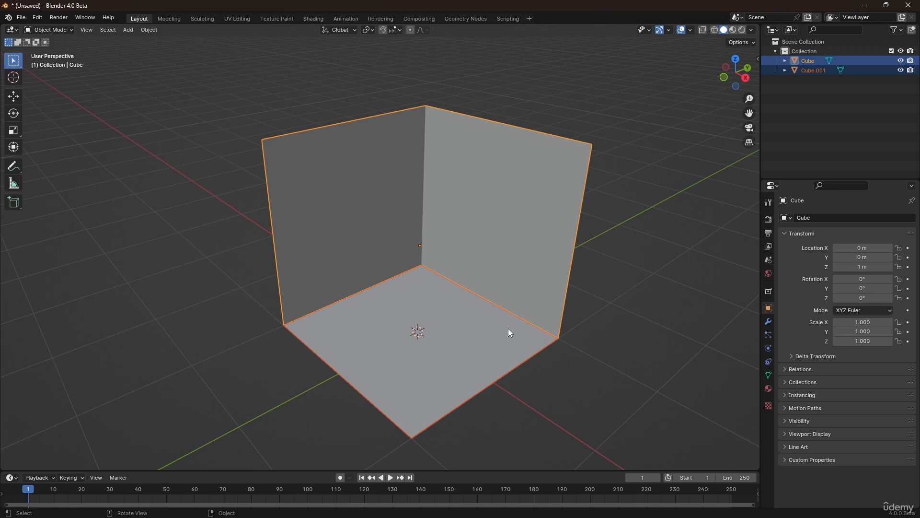
Step: Select the wall object and add a Solidify modifier to it
click(470, 311)
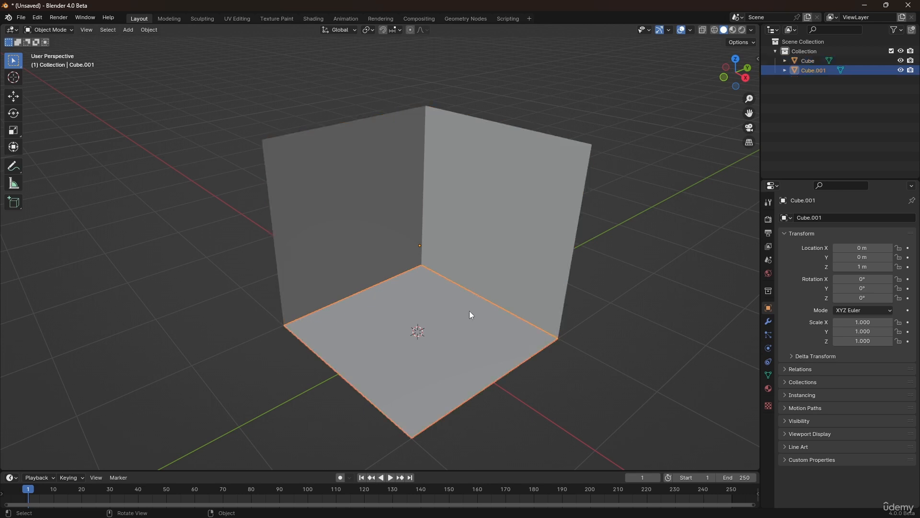
click(482, 271)
click(459, 315)
click(489, 254)
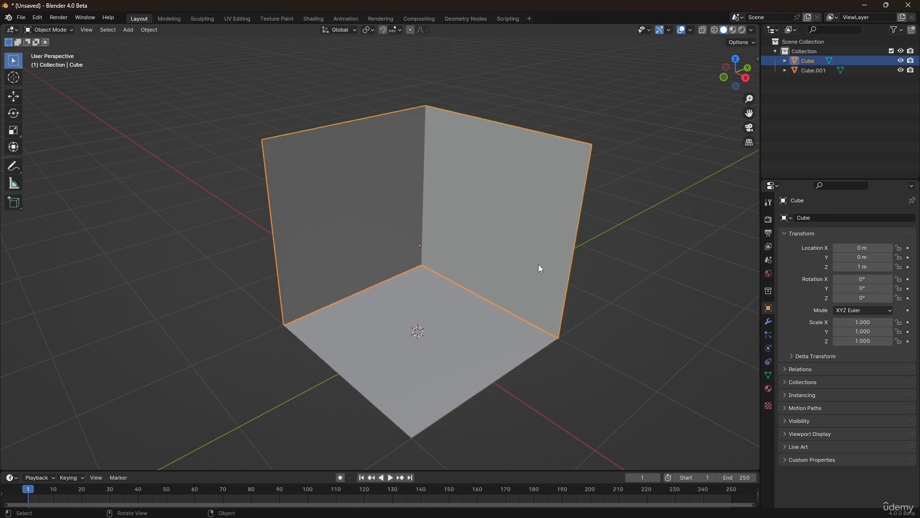
middle_drag(539, 269, 468, 282)
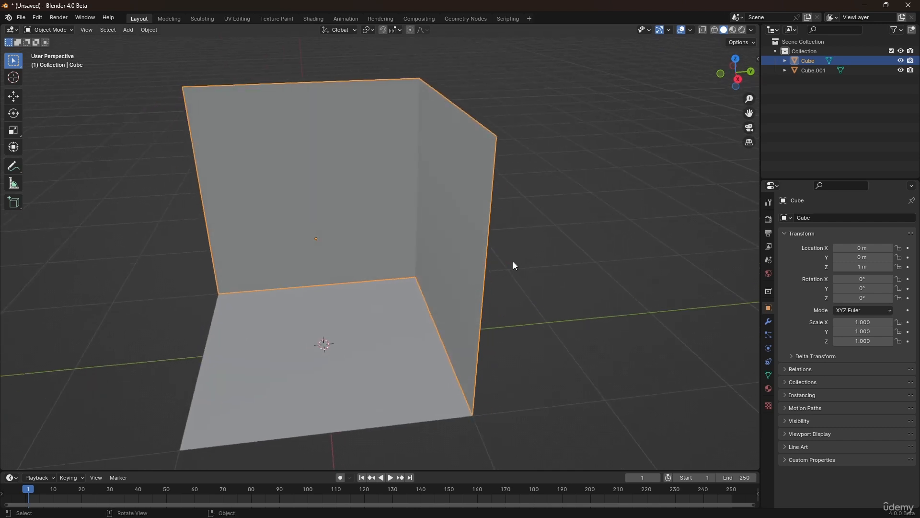
middle_drag(534, 254, 513, 259)
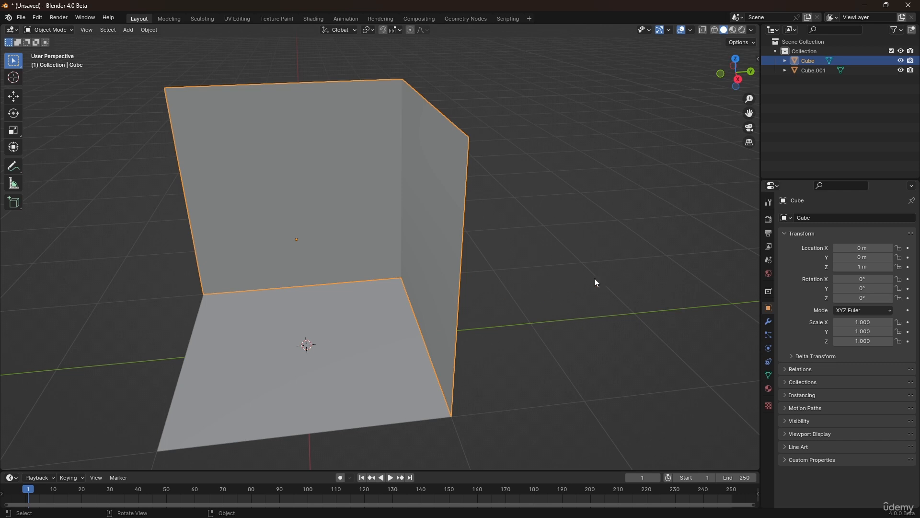
click(769, 321)
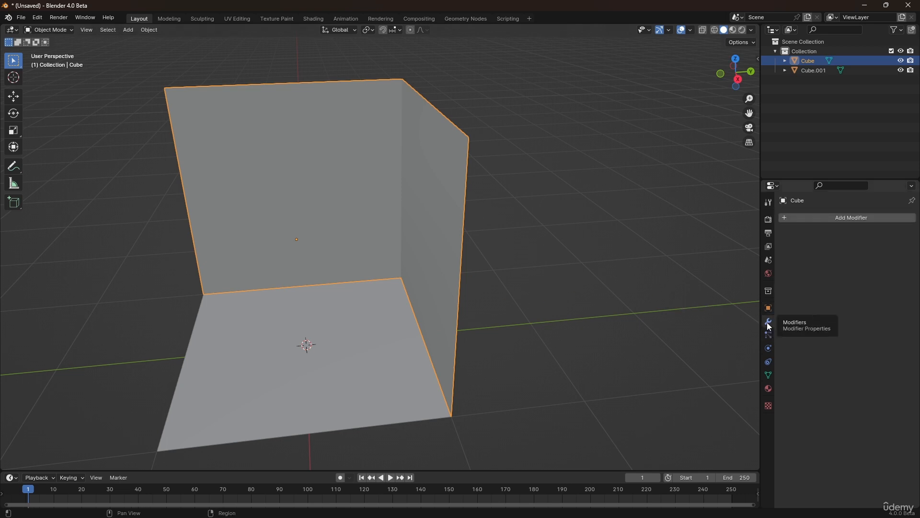
click(833, 217)
mouse_move(833, 217)
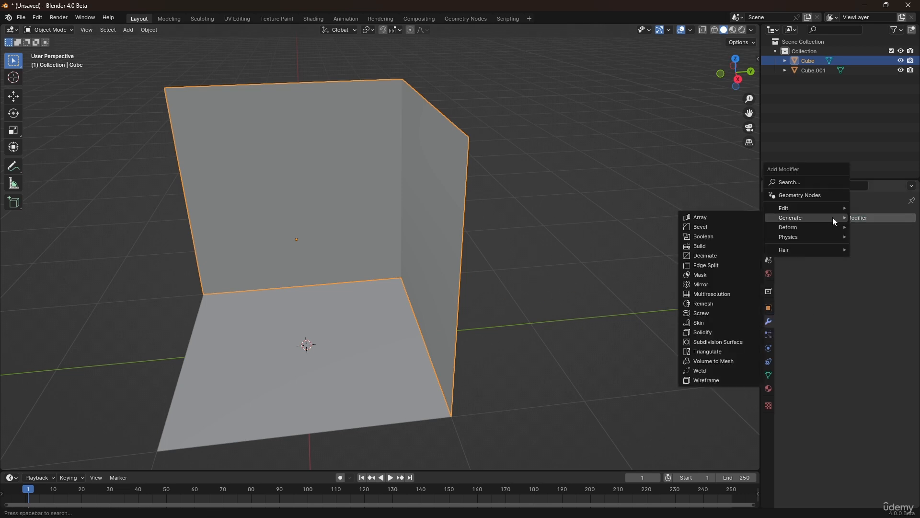
click(701, 333)
Step: Set the walls' Solidify thickness to -0.2 m and enable Even Thickness
middle_drag(577, 251, 546, 274)
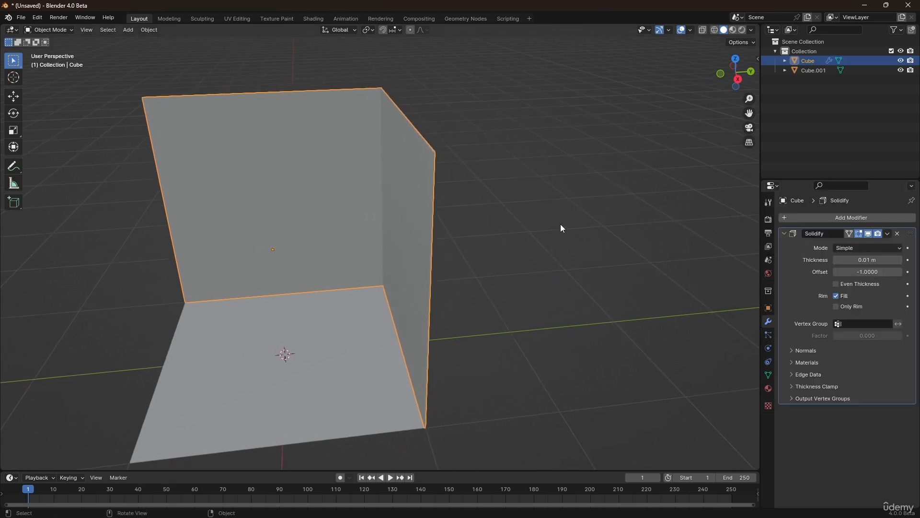
drag(867, 260, 817, 260)
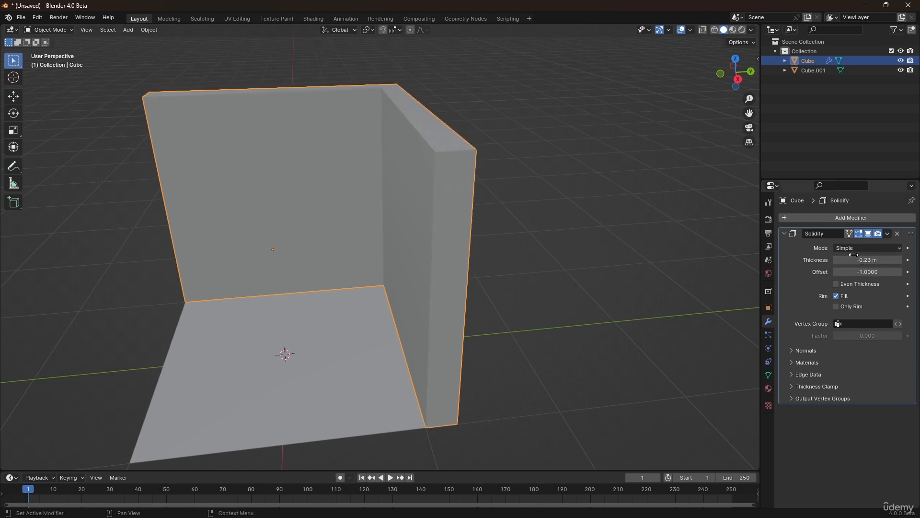
drag(855, 259, 836, 260)
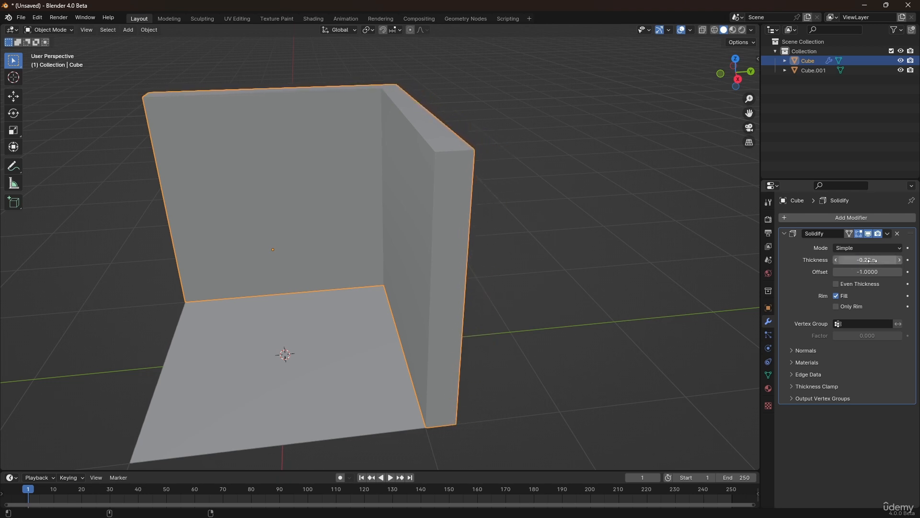
click(875, 257)
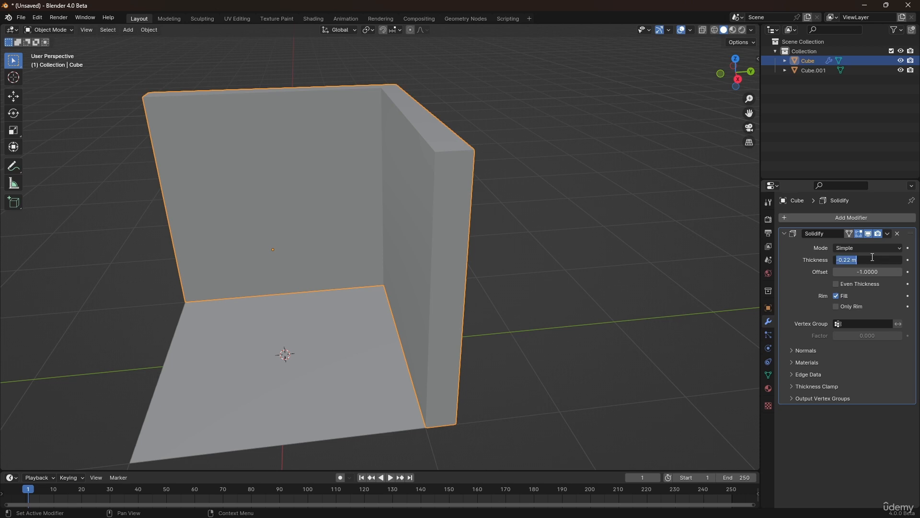
text(-0)
text(.2)
key(Return)
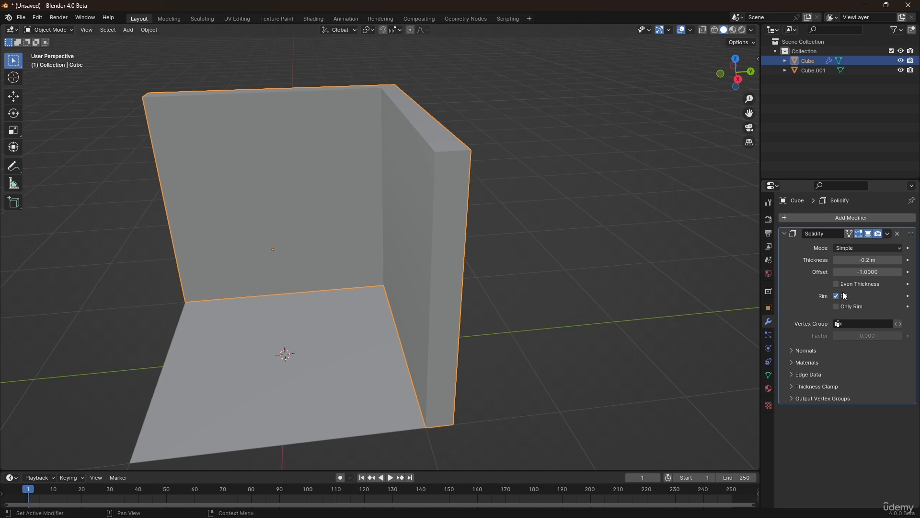
middle_drag(418, 125, 381, 214)
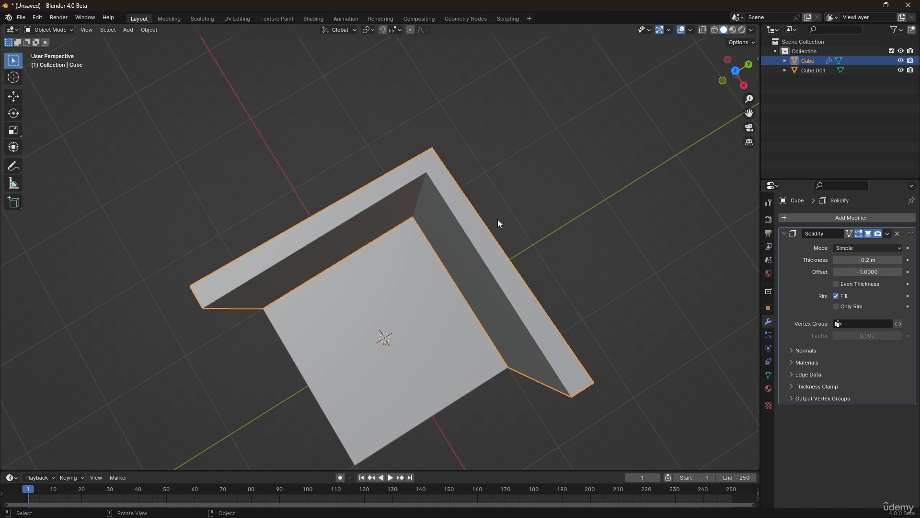
click(856, 284)
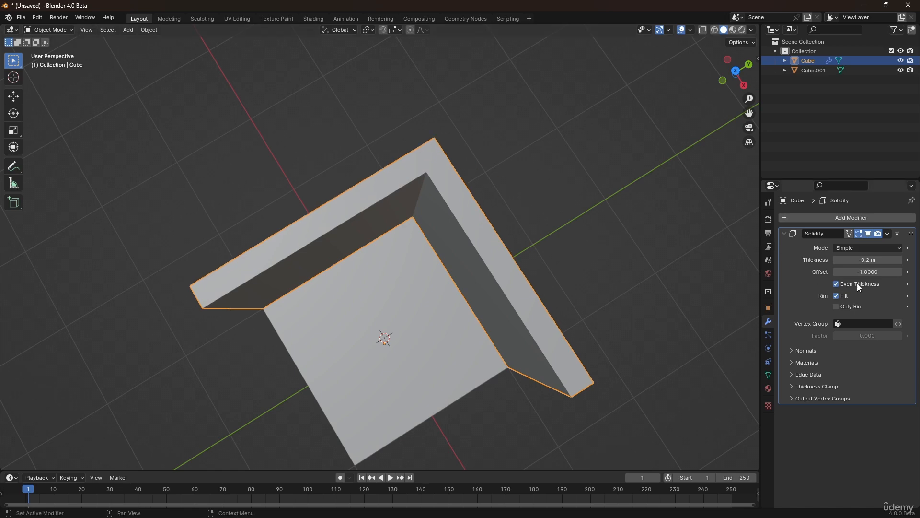
Step: Copy the Solidify modifier from the walls to the floor object
middle_drag(455, 237, 432, 242)
click(397, 295)
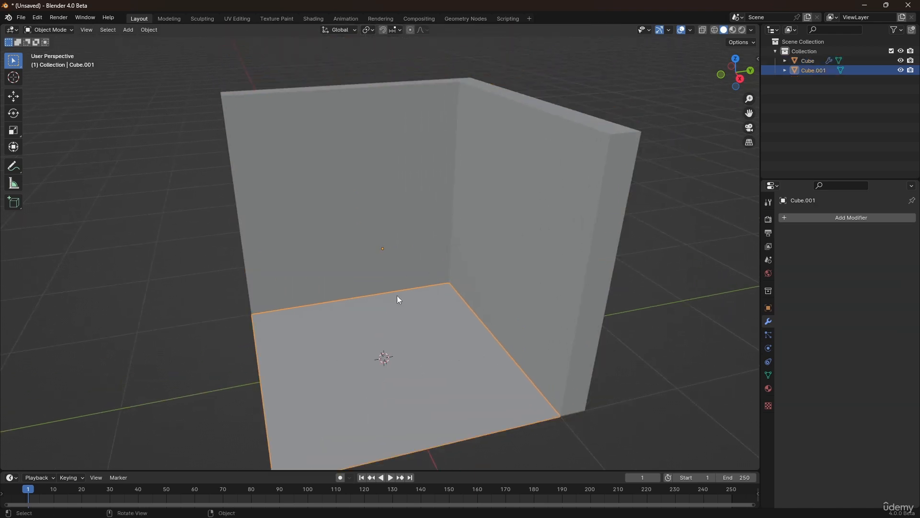
shift+click(536, 162)
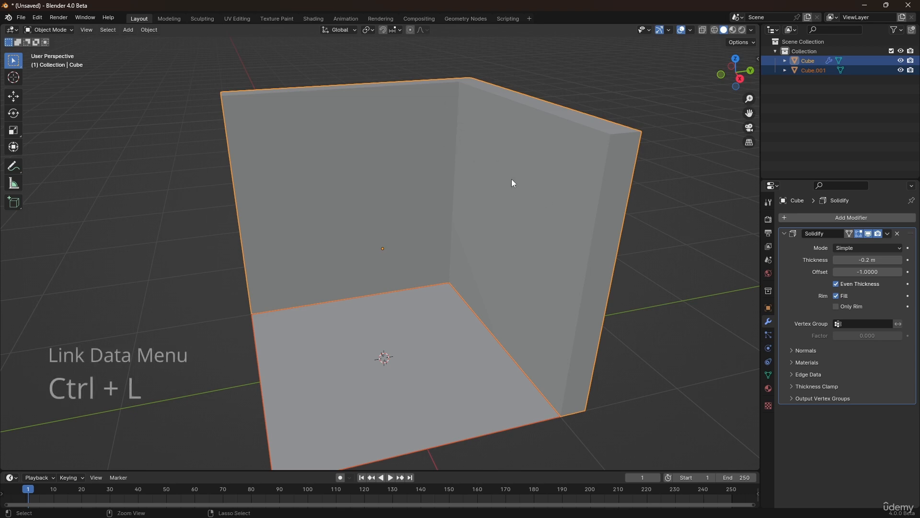
key(ctrl+l)
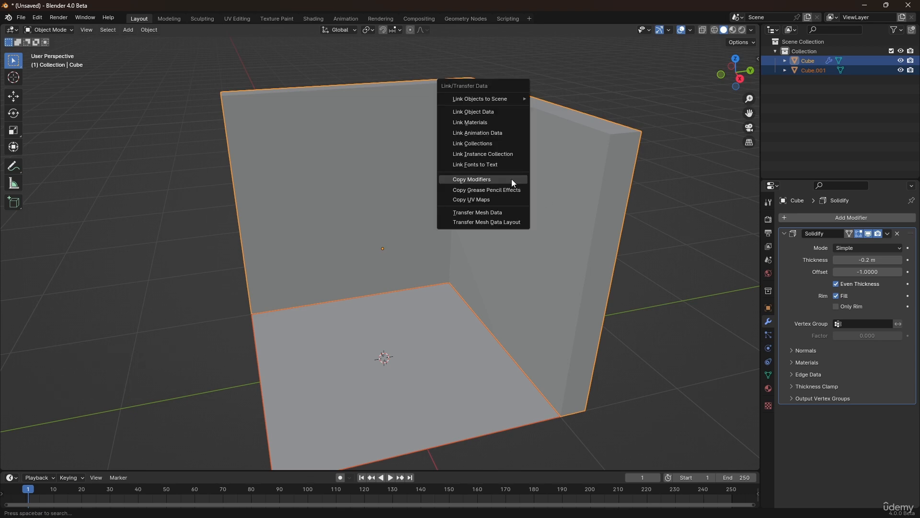
click(511, 179)
Step: Set the floor's Solidify offset to 1 and deselect the floor
middle_drag(511, 178, 459, 328)
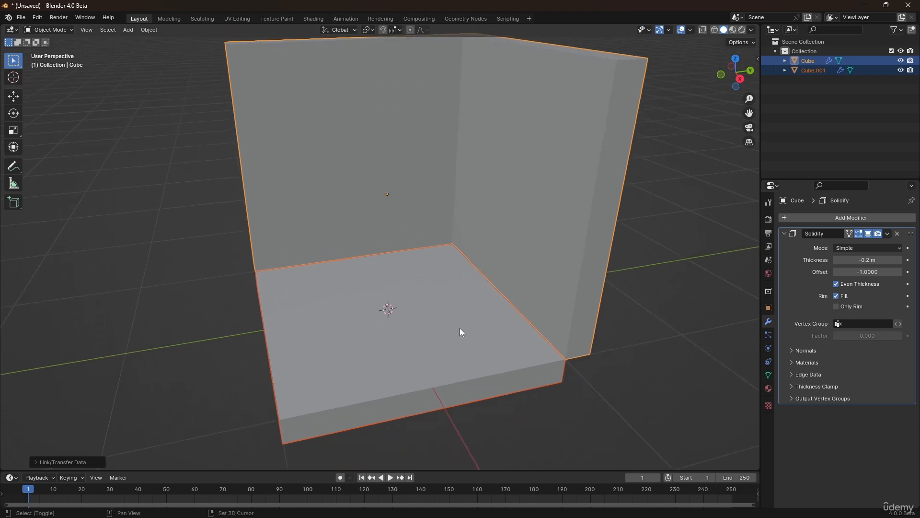
click(436, 343)
drag(866, 271, 901, 271)
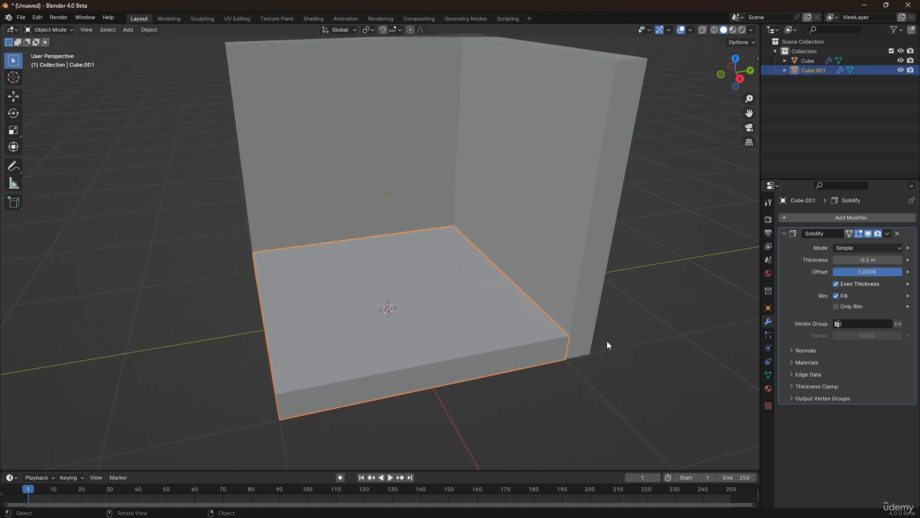
click(652, 320)
Step: Apply the Solidify modifier on the wall object and on the floor object
mouse_move(456, 240)
middle_down()
mouse_move(452, 254)
mouse_move(452, 236)
mouse_move(457, 249)
middle_up()
click(487, 188)
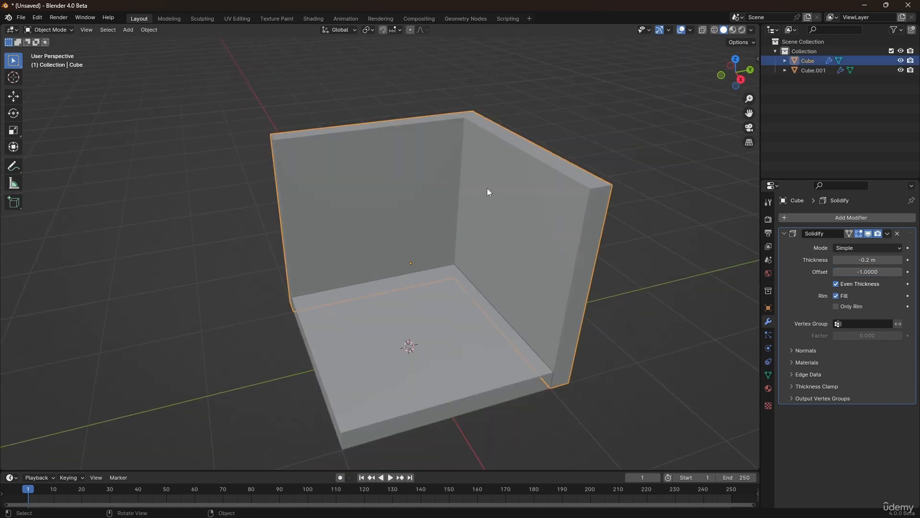
click(887, 233)
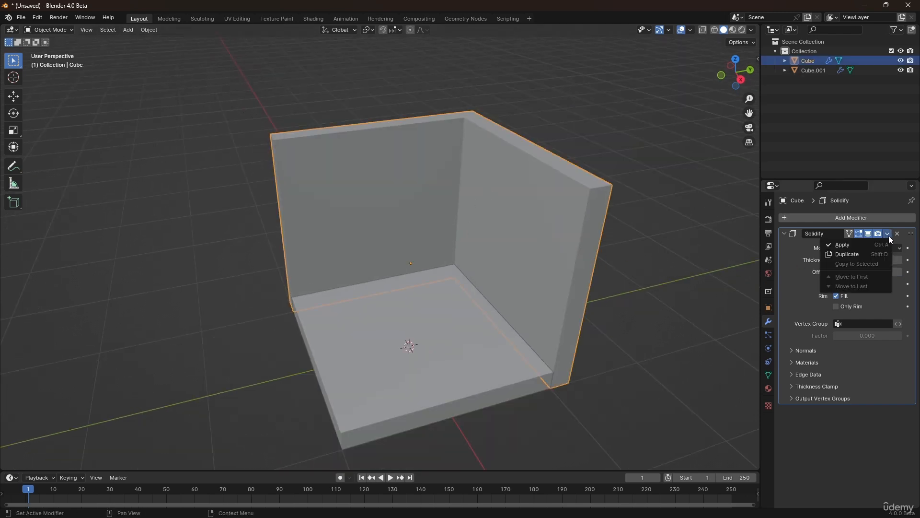
click(852, 246)
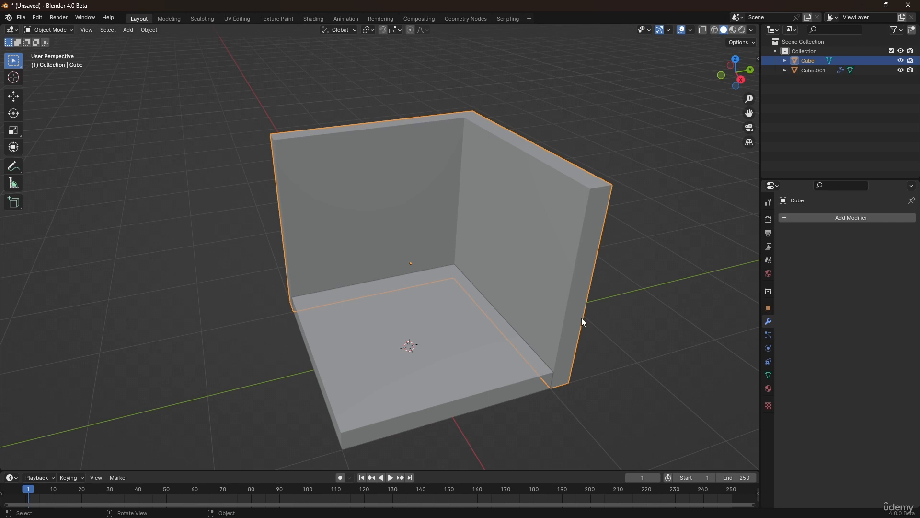
click(484, 334)
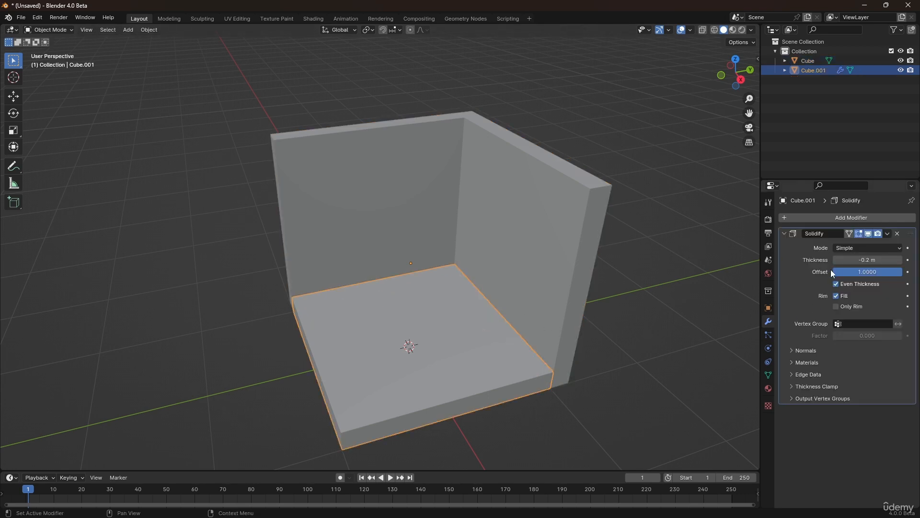
key(ctrl+a)
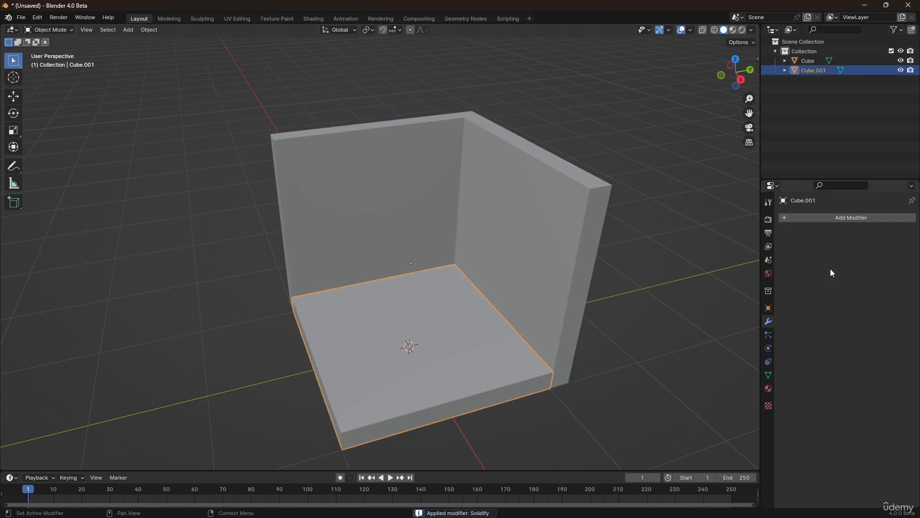
Step: Add a Bevel modifier to the wall object and set its limit method to Weight
click(564, 226)
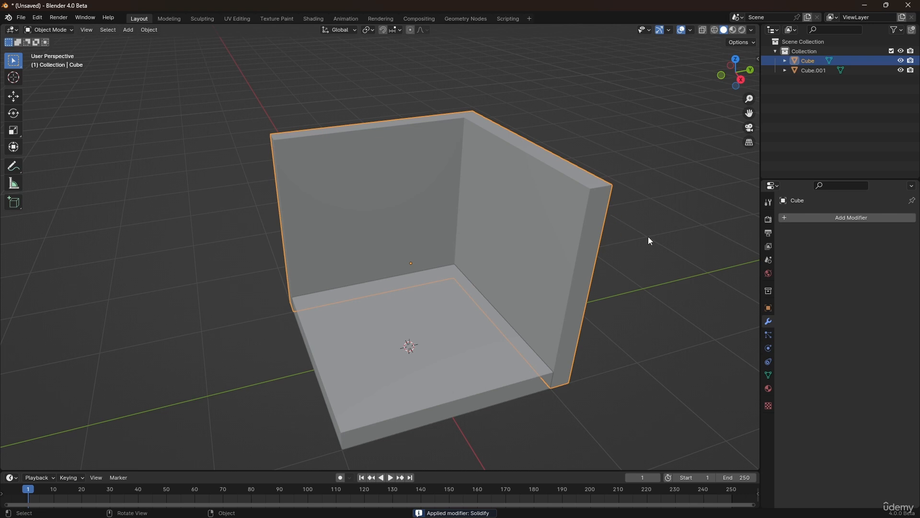
click(815, 219)
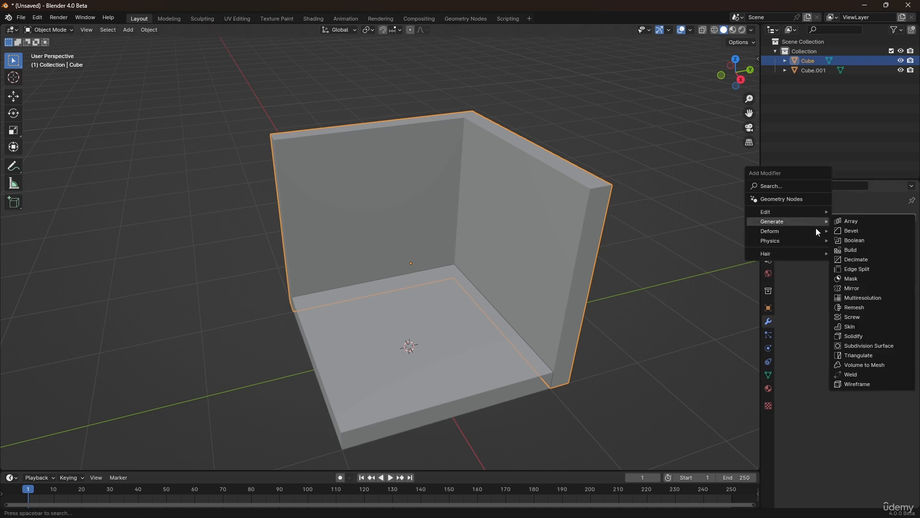
click(849, 231)
scroll(564, 128, up, 4)
middle_drag(593, 200, 546, 199)
middle_drag(573, 242, 536, 219)
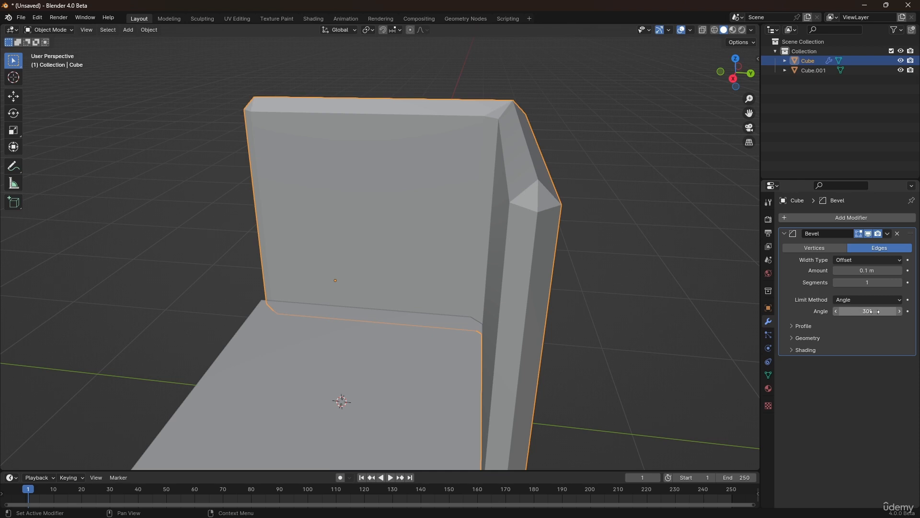
click(853, 301)
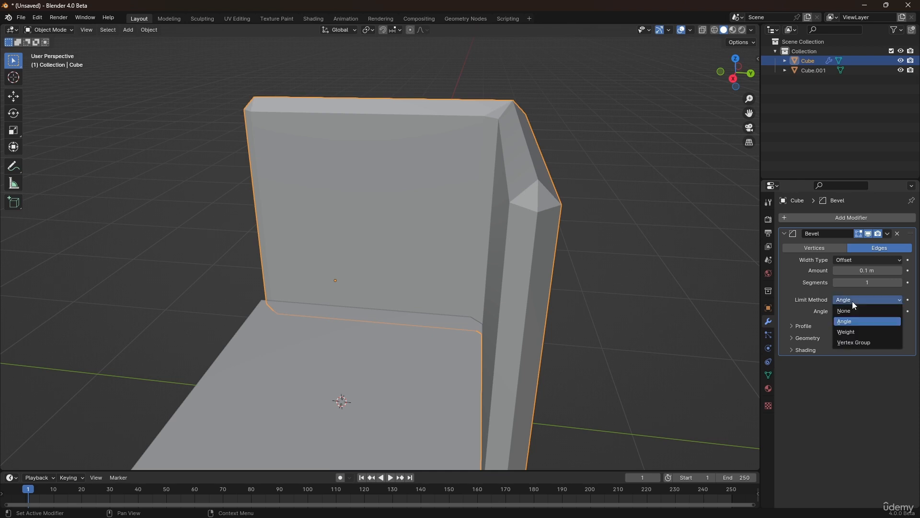
click(846, 332)
middle_drag(491, 242, 497, 243)
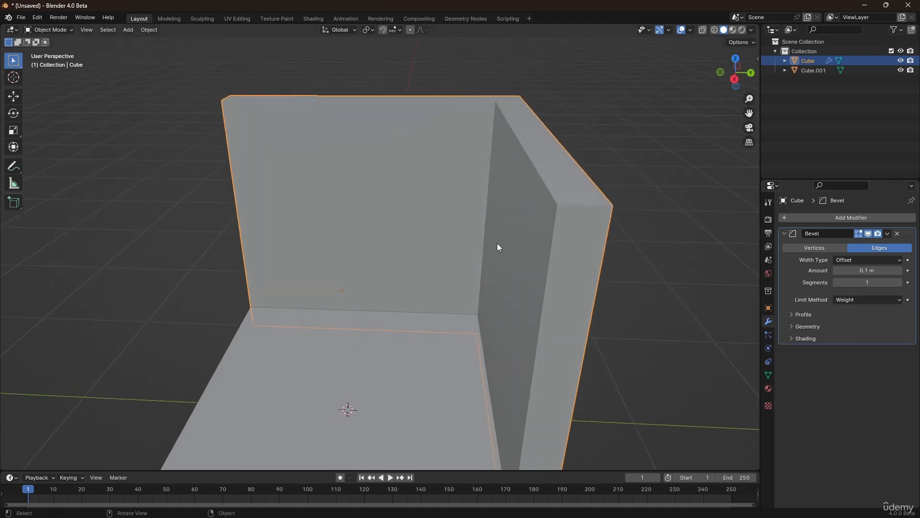
Step: Set the mean bevel weight of all the wall object's edges to 1.00 in Edit Mode, then return to Object Mode
key(Tab)
key(a)
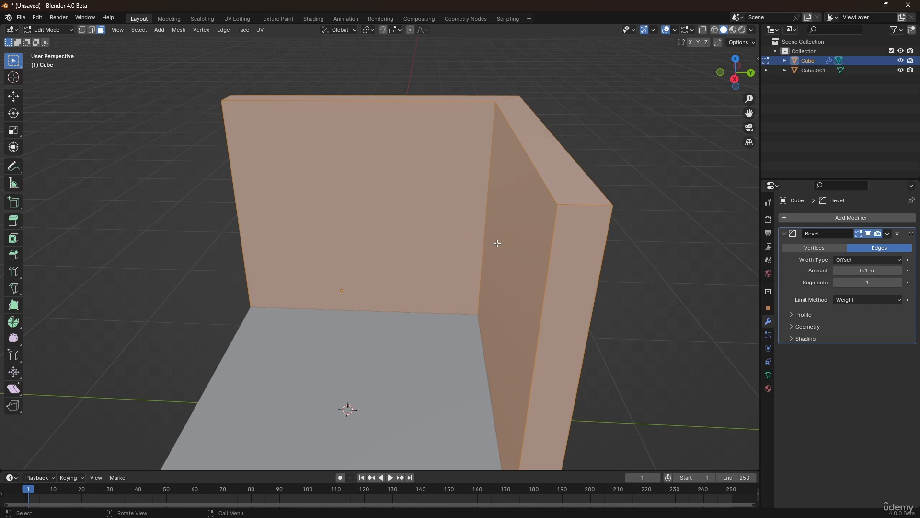
key(n)
key(n)
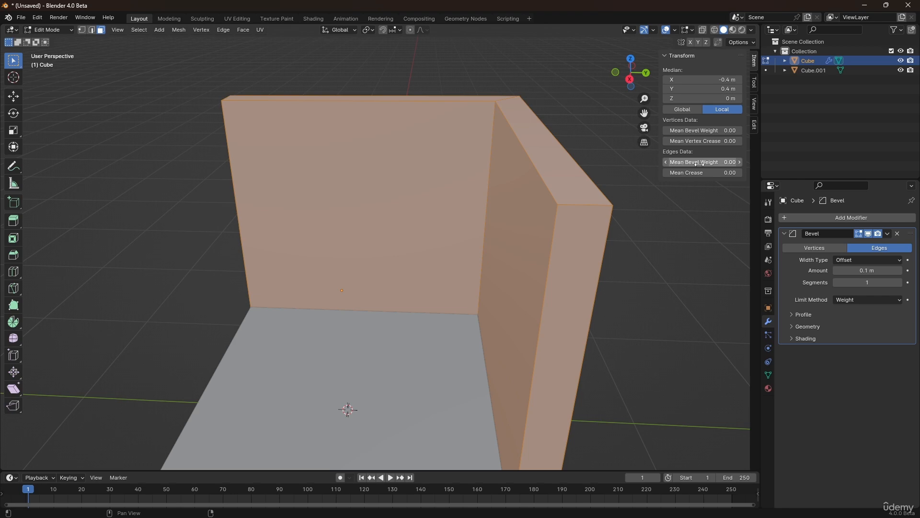
drag(695, 164, 748, 164)
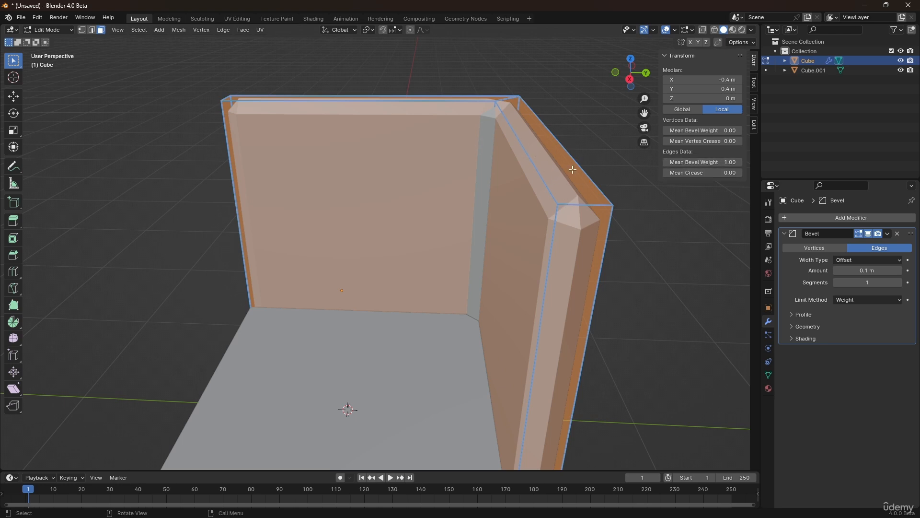
key(Tab)
Step: Set the walls' Bevel modifier to 2 segments and an amount of 1 m
middle_drag(570, 191, 635, 217)
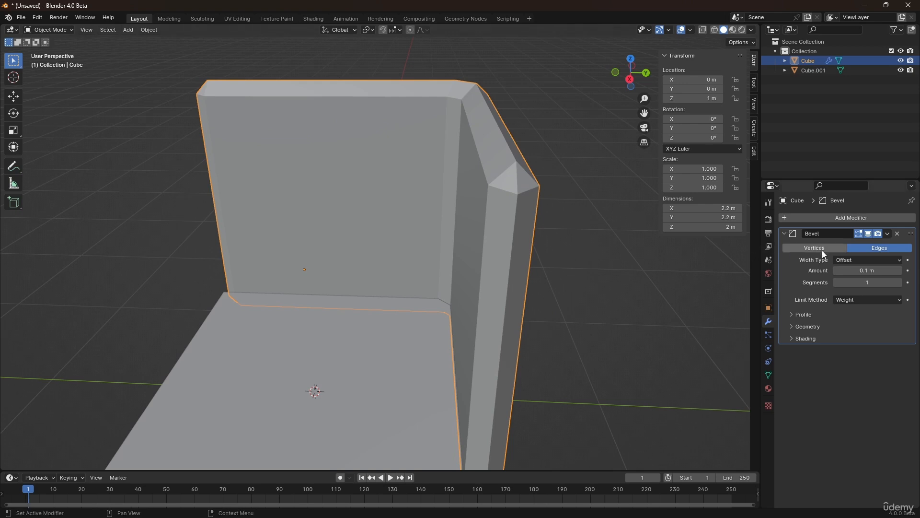
click(900, 282)
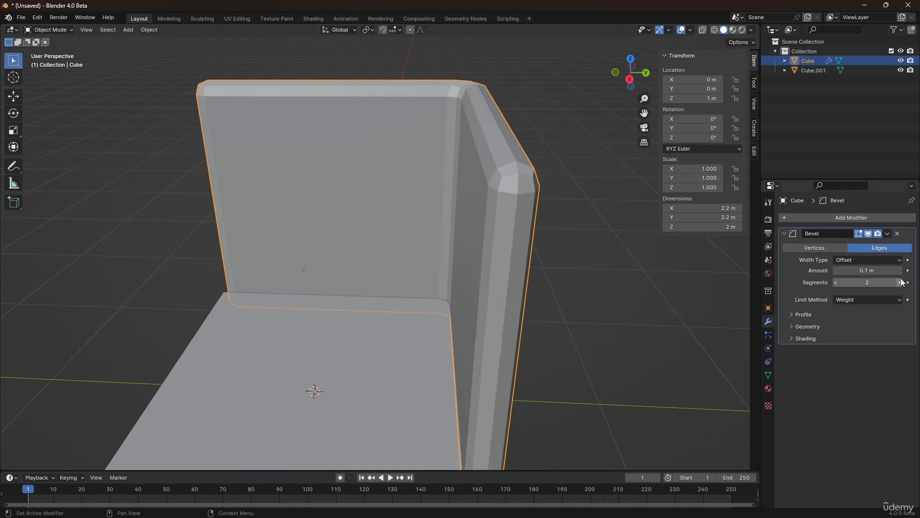
click(875, 271)
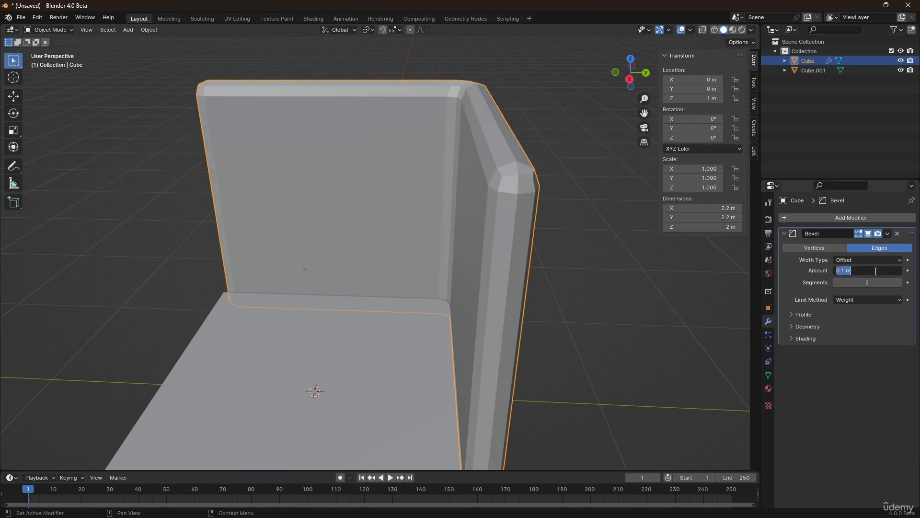
text(1)
key(Return)
Step: Add a Subdivision Surface modifier to the walls, below the Bevel modifier
click(820, 217)
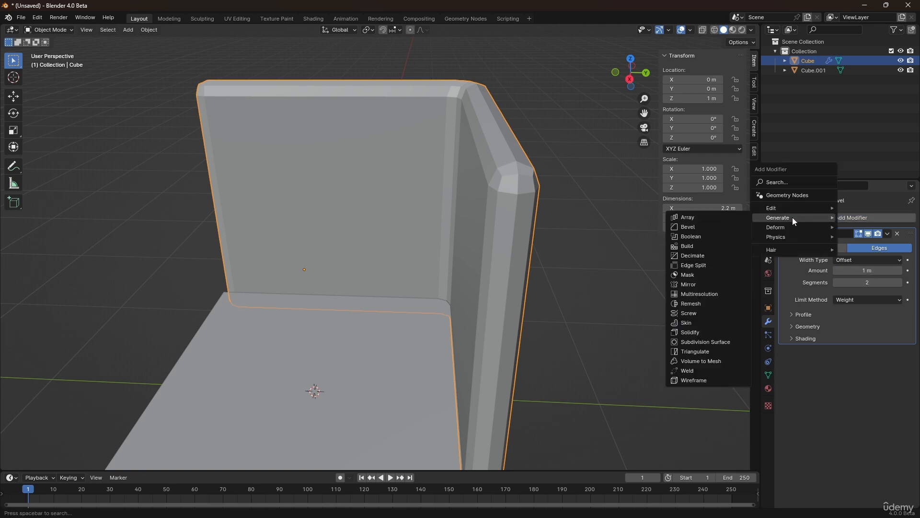
click(708, 342)
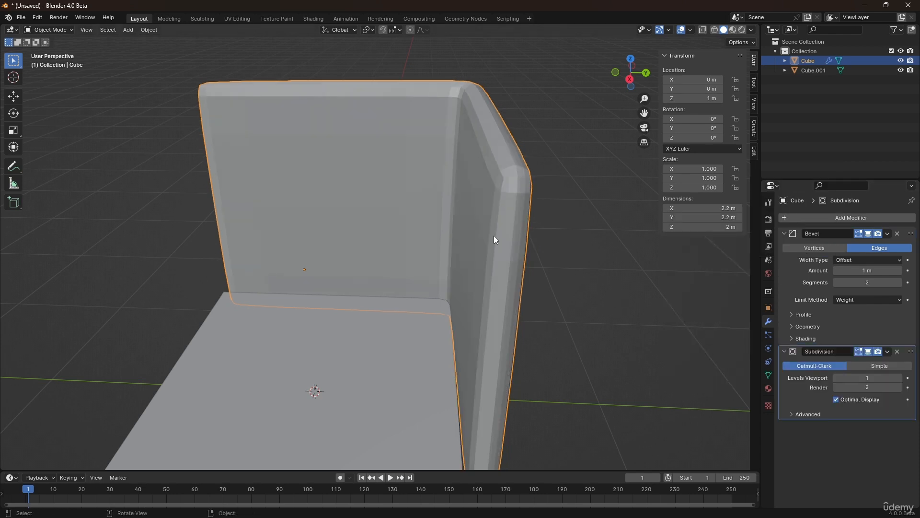
middle_drag(514, 301, 455, 295)
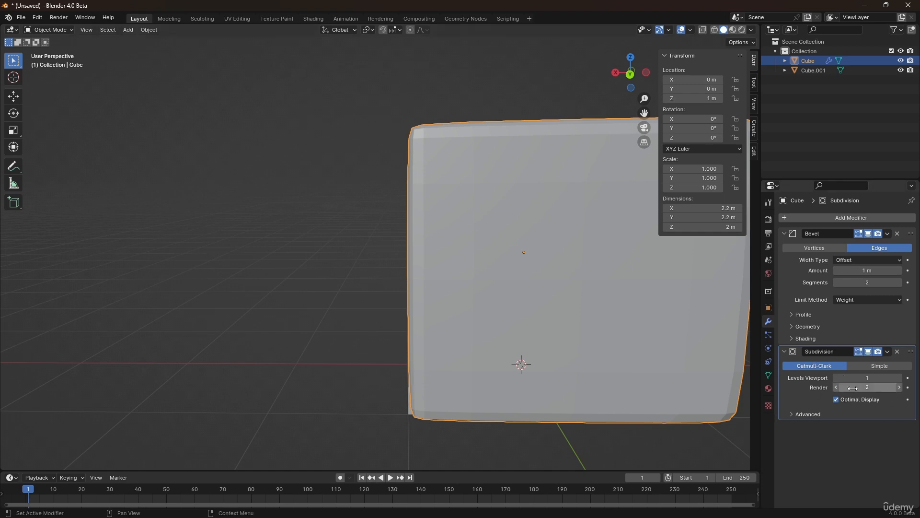
Step: Set the walls' Bevel profile shape to 1.00 and the Subdivision viewport level to 2
click(799, 315)
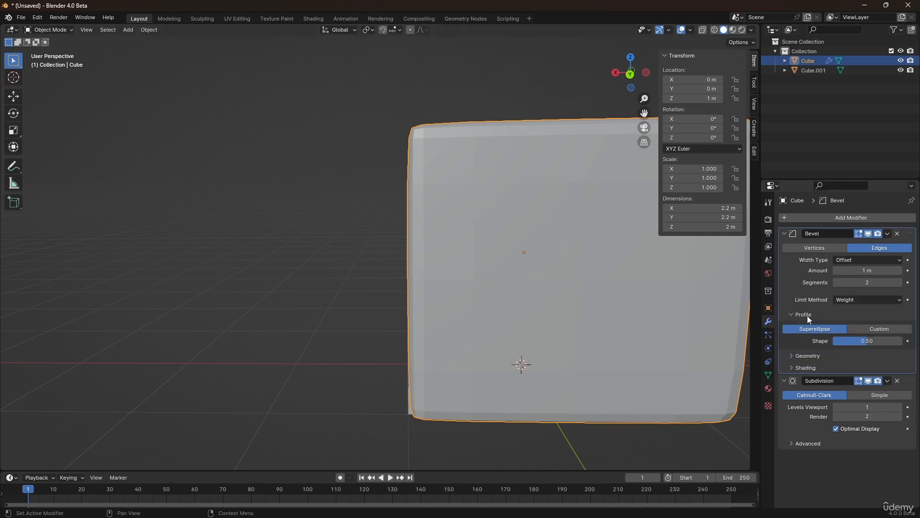
drag(853, 344, 892, 343)
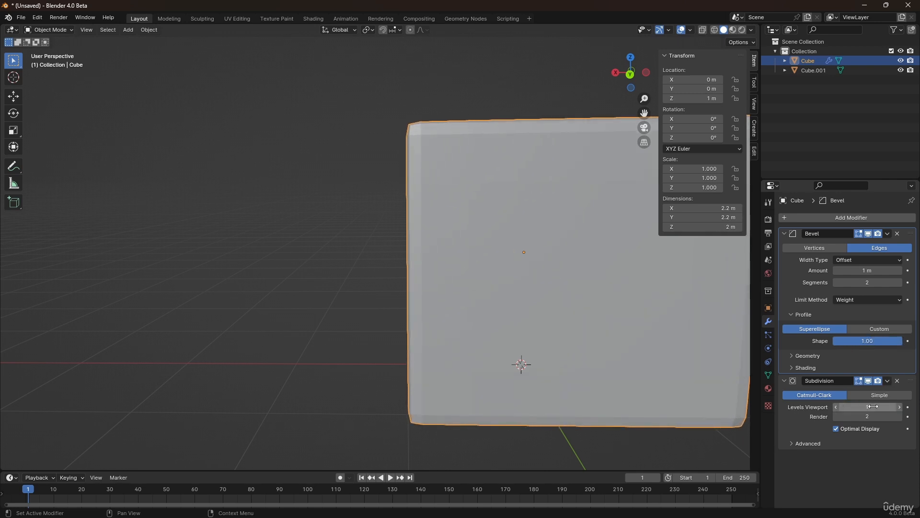
click(895, 406)
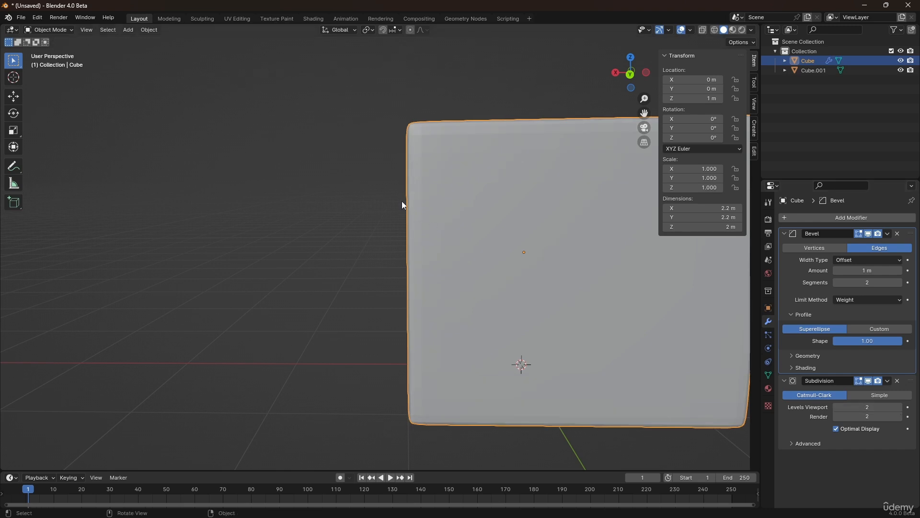
mouse_move(402, 200)
middle_down()
mouse_move(583, 259)
mouse_move(493, 242)
mouse_move(503, 228)
mouse_move(413, 193)
middle_up()
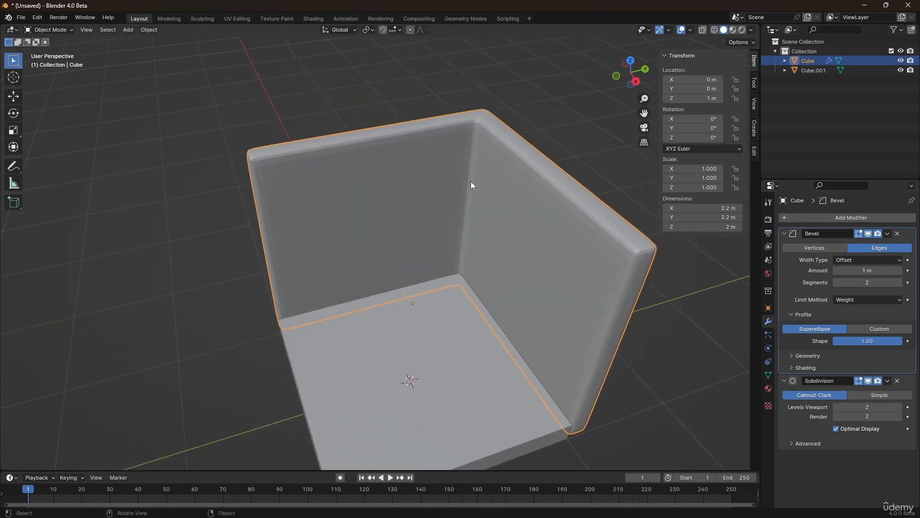
middle_drag(470, 217, 700, 272)
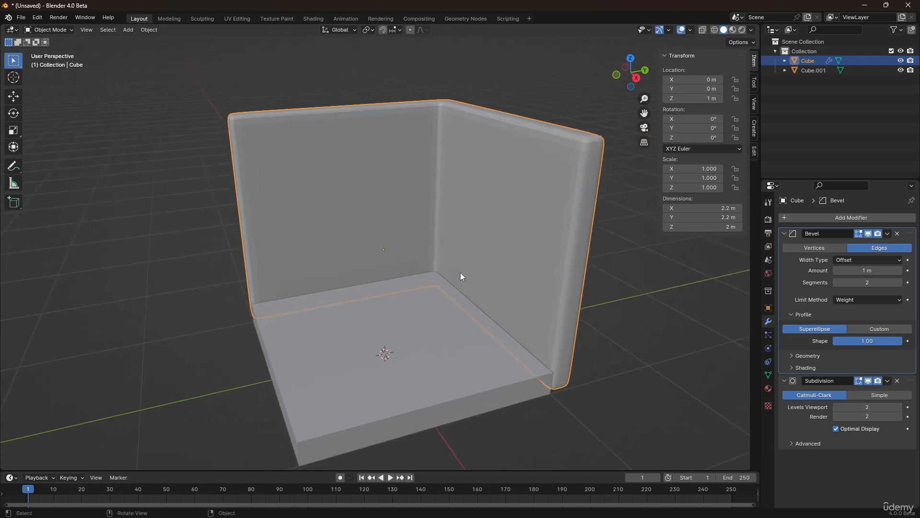
Step: Copy the Bevel and Subdivision modifiers from the walls to the floor object
click(427, 314)
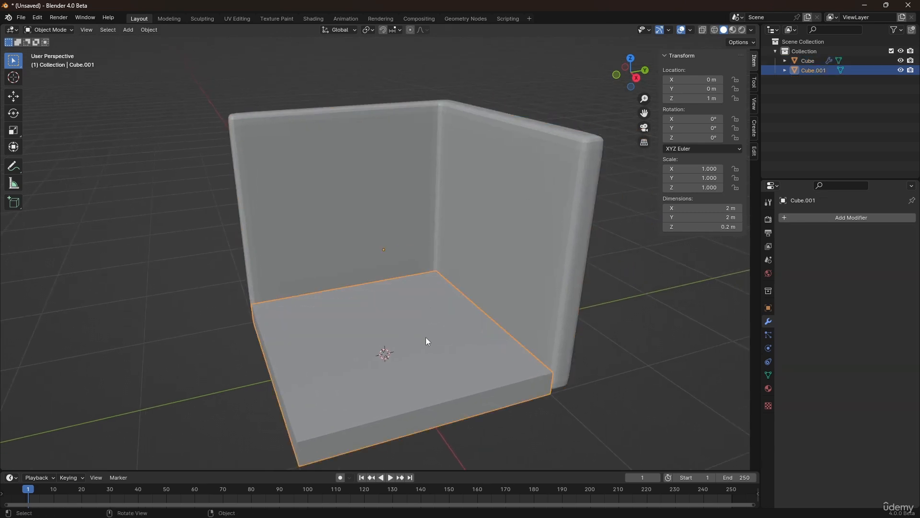
shift+click(514, 180)
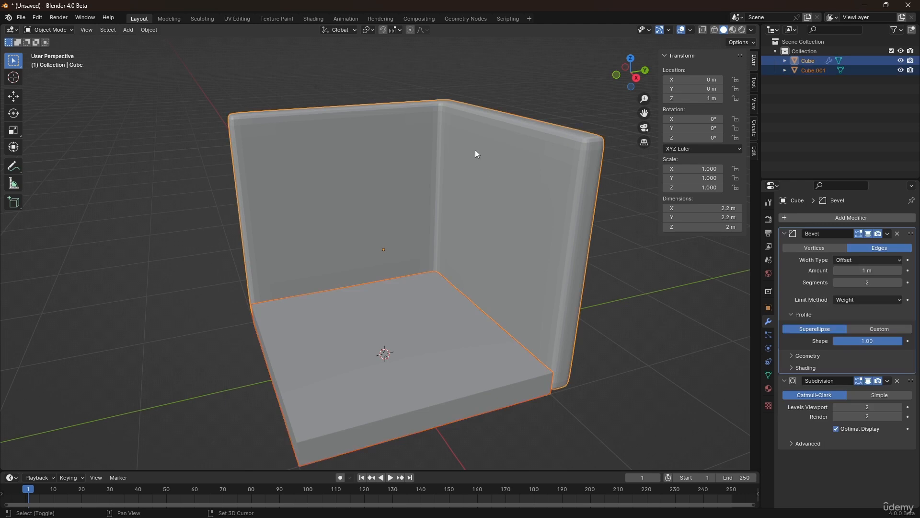
key(ctrl)
key(ctrl+l)
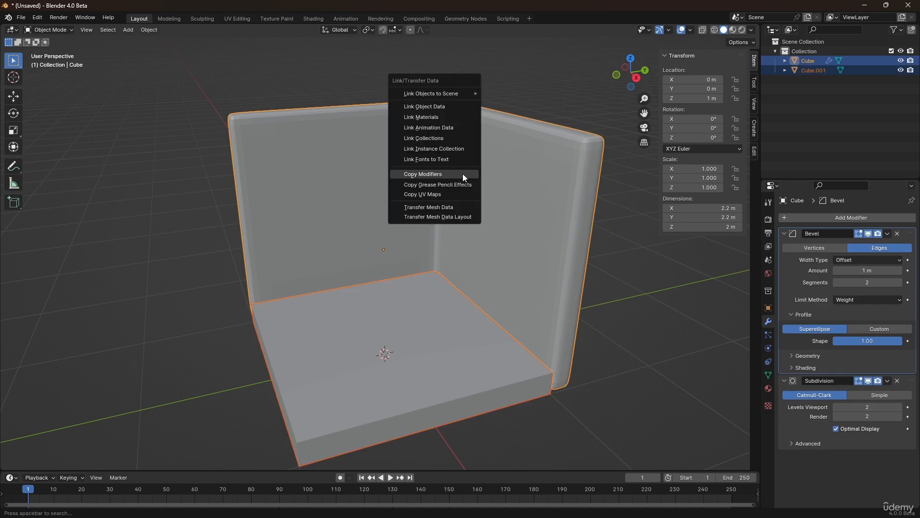
click(462, 175)
Step: Raise the mean bevel weight of all the floor object's edges to about 0.23 in Edit Mode, then return to Object Mode
click(393, 312)
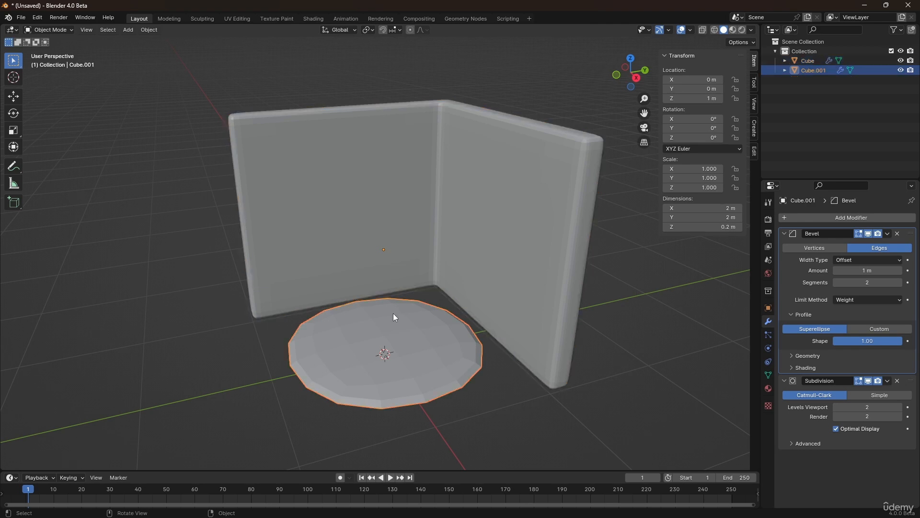
key(Tab)
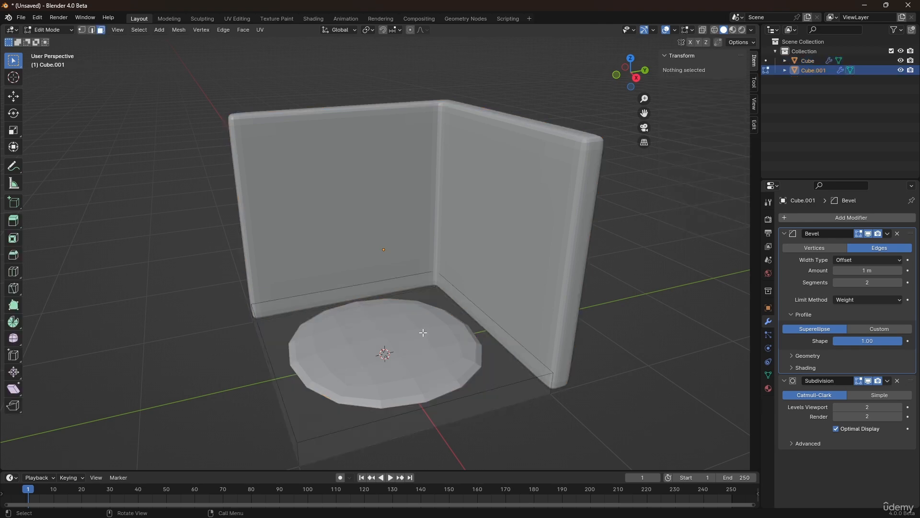
key(a)
drag(700, 162, 719, 162)
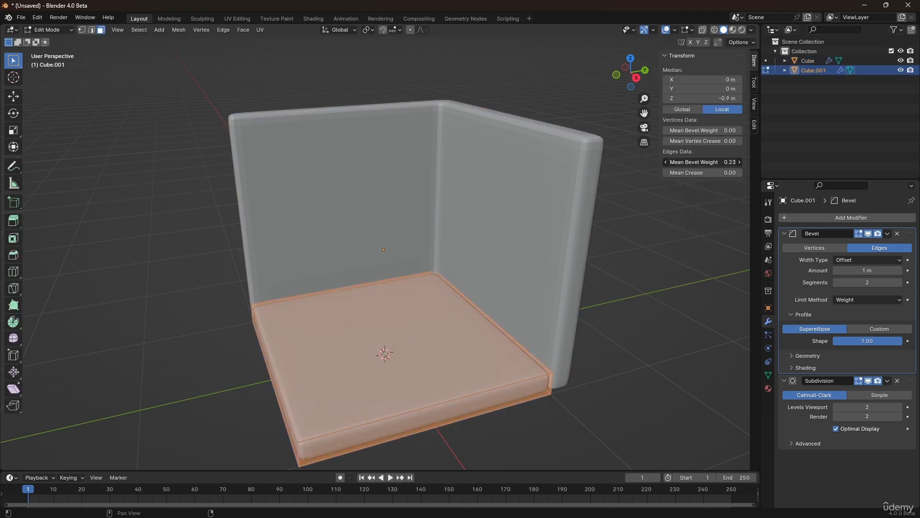
key(Tab)
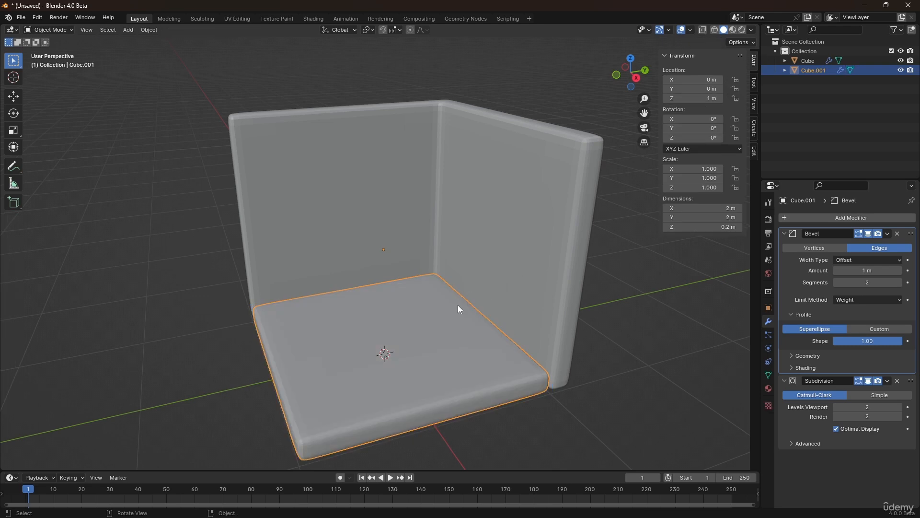
Step: Apply Shade Smooth to the floor and walls together and deselect both objects
shift+click(500, 216)
right_click(497, 191)
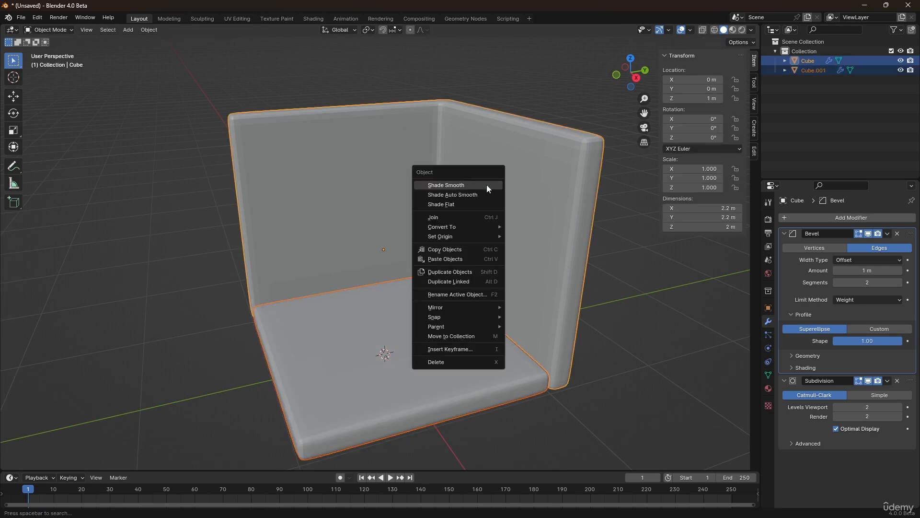
click(487, 185)
click(603, 283)
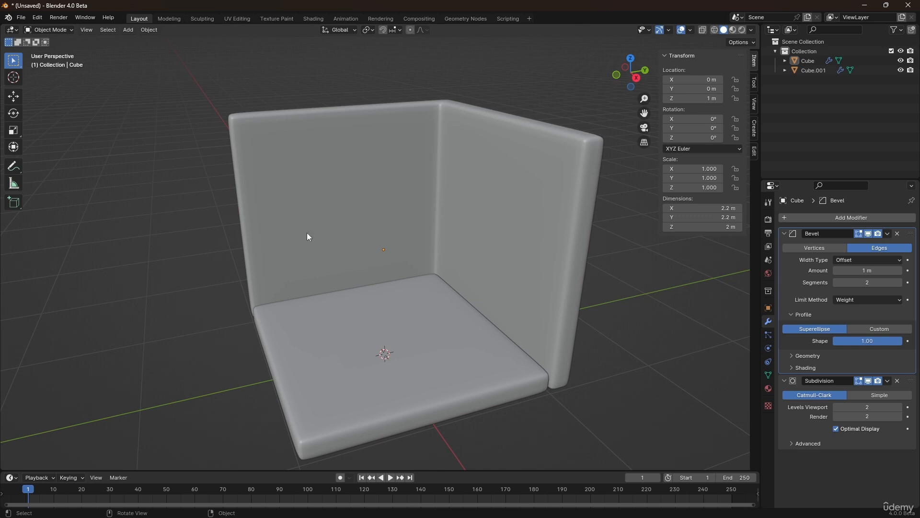
Step: Select the wall object
middle_drag(329, 233, 376, 187)
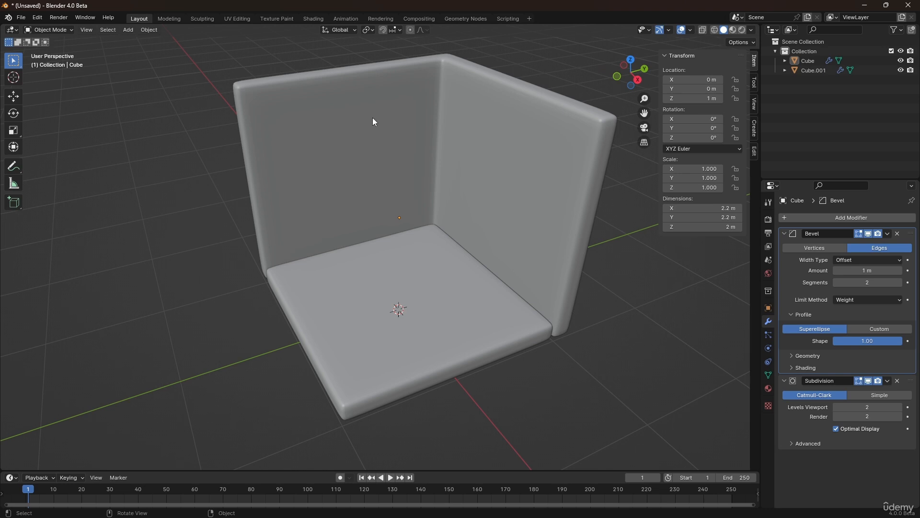
middle_drag(357, 121, 375, 149)
click(376, 138)
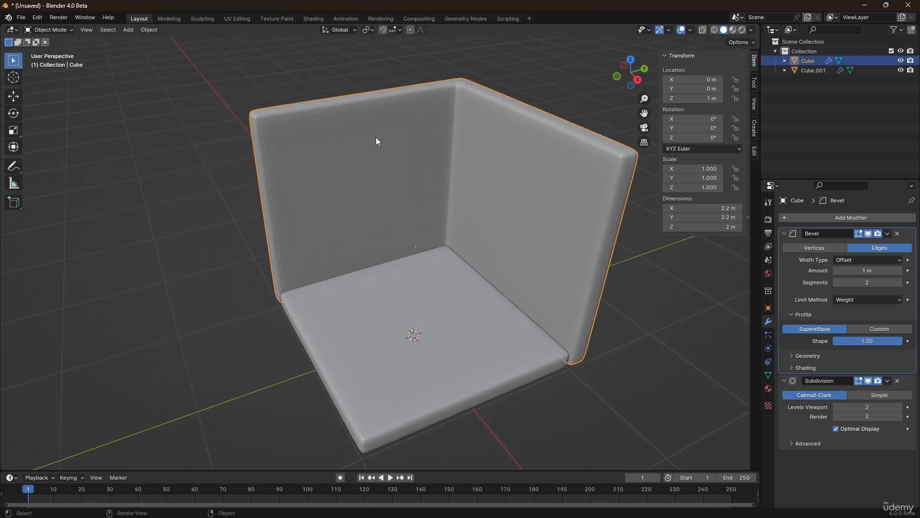
Step: In Edit Mode, add a centred vertical loop cut across the wall on the negative X side
scroll(366, 122, up, 2)
shift+middle_drag(412, 125, 407, 175)
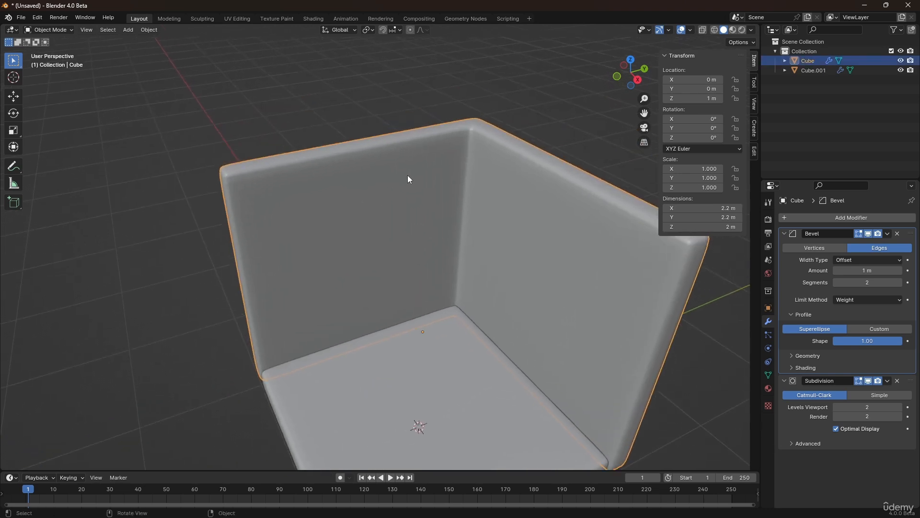
key(Tab)
key(ctrl+r)
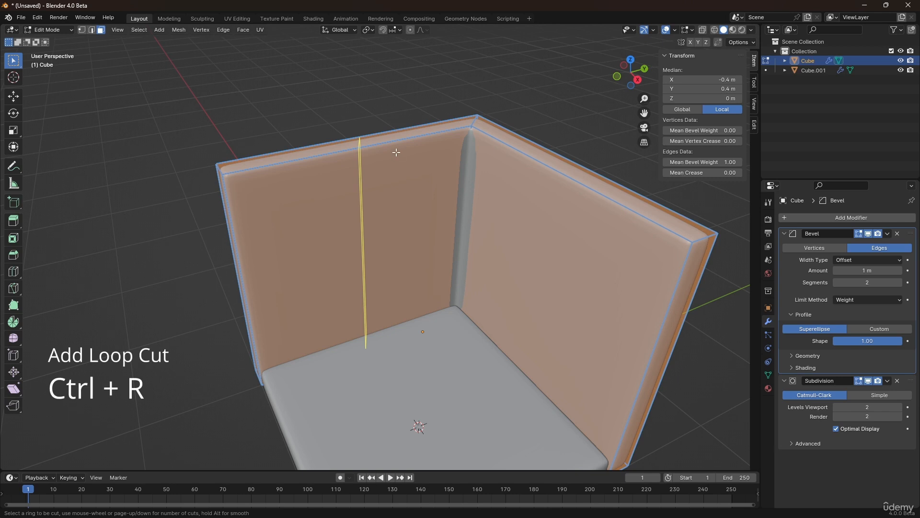
click(396, 153)
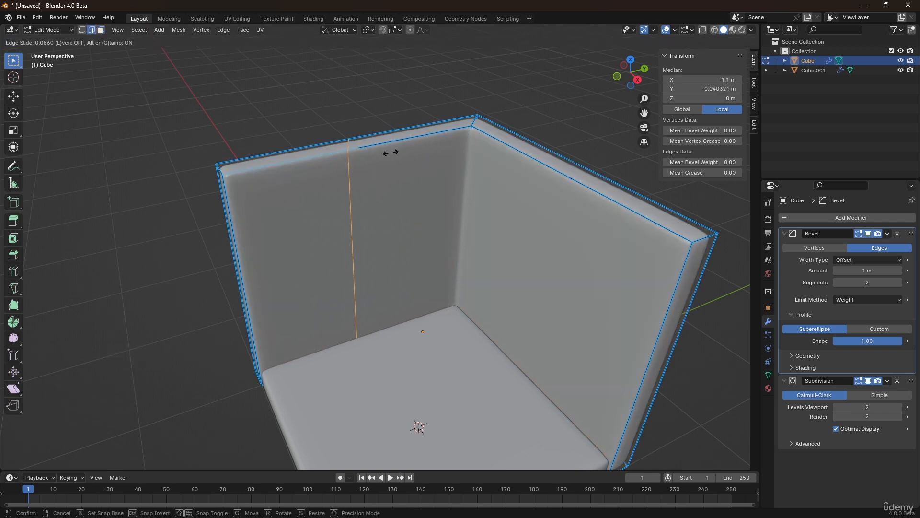
click(410, 149)
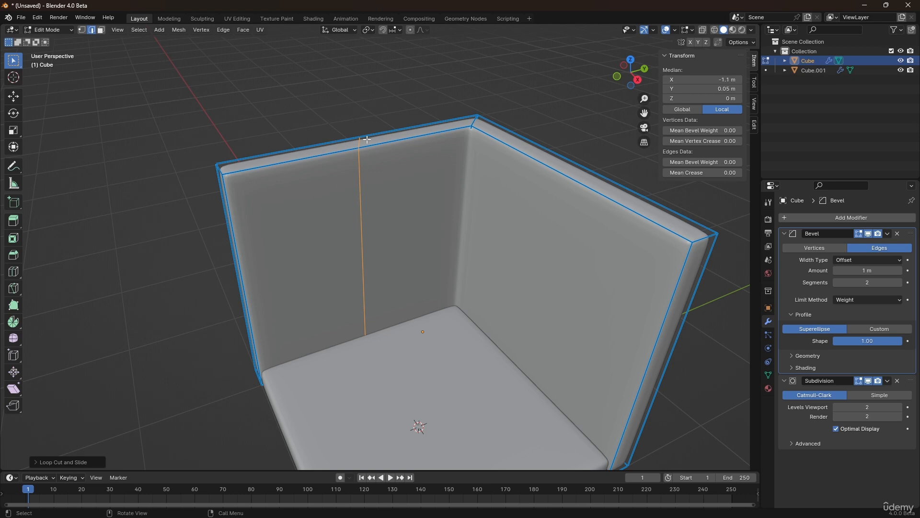
Step: Straighten the new vertical edge loop by scaling it to 0 along the global Y axis
middle_drag(349, 121, 414, 205)
scroll(355, 185, up, 3)
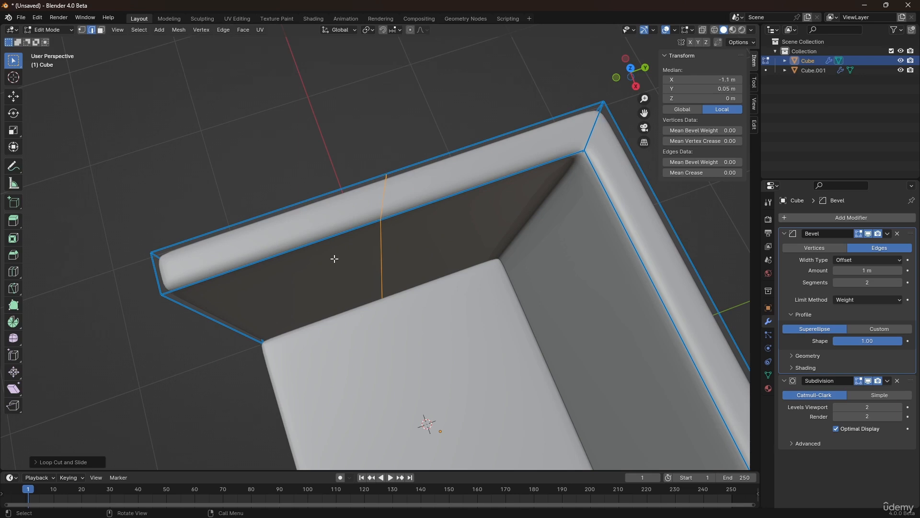
middle_drag(335, 259, 426, 159)
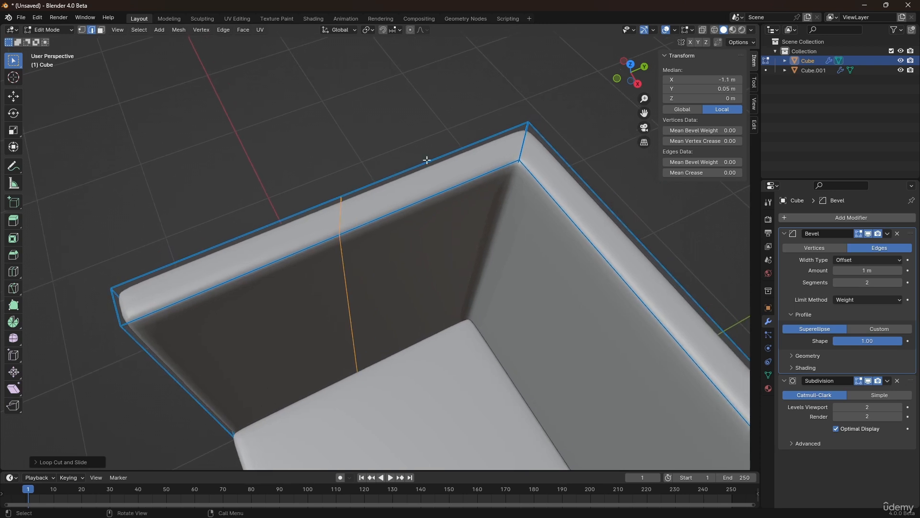
key(s)
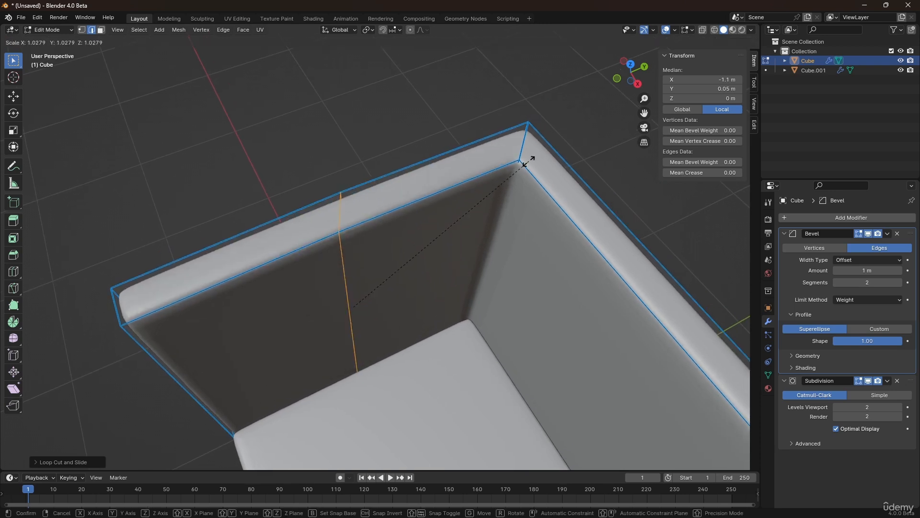
text(y)
text(0)
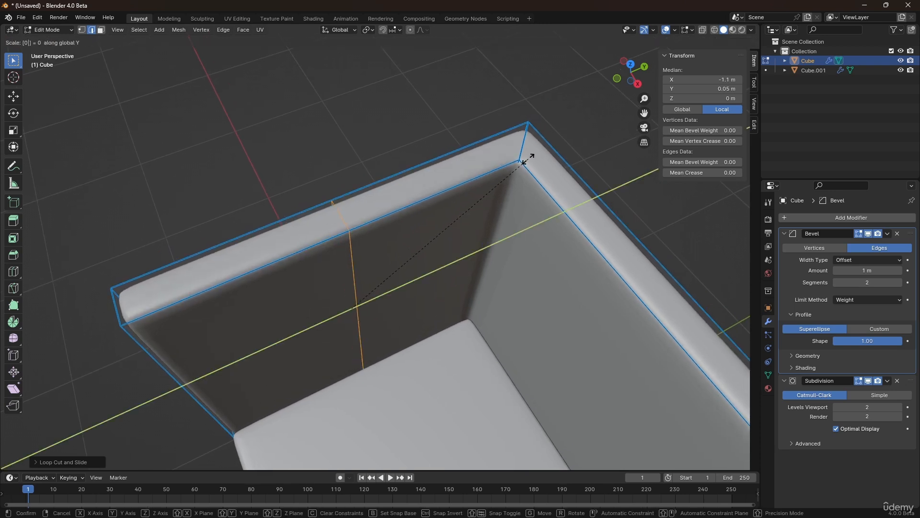
key(Return)
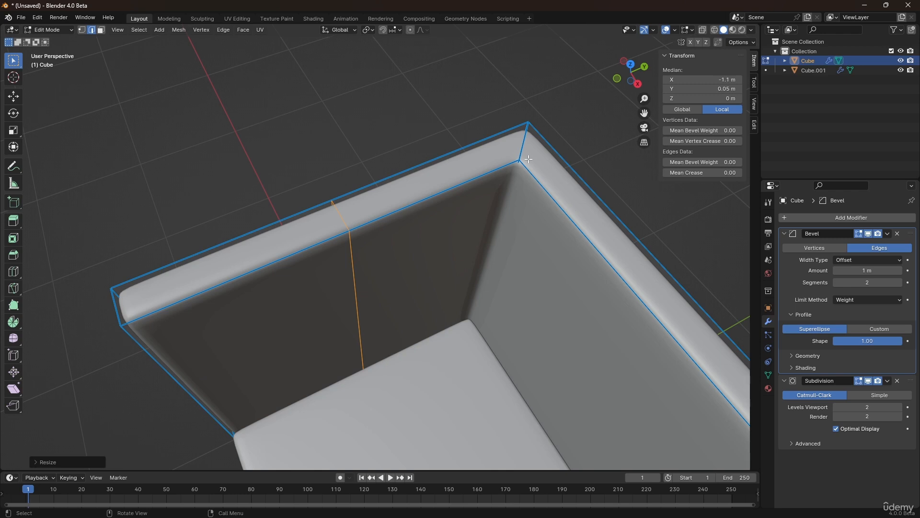
Step: Move the vertical edge loop about 0.43 m along Y towards the inner corner of the room
shift+middle_drag(476, 269, 464, 220)
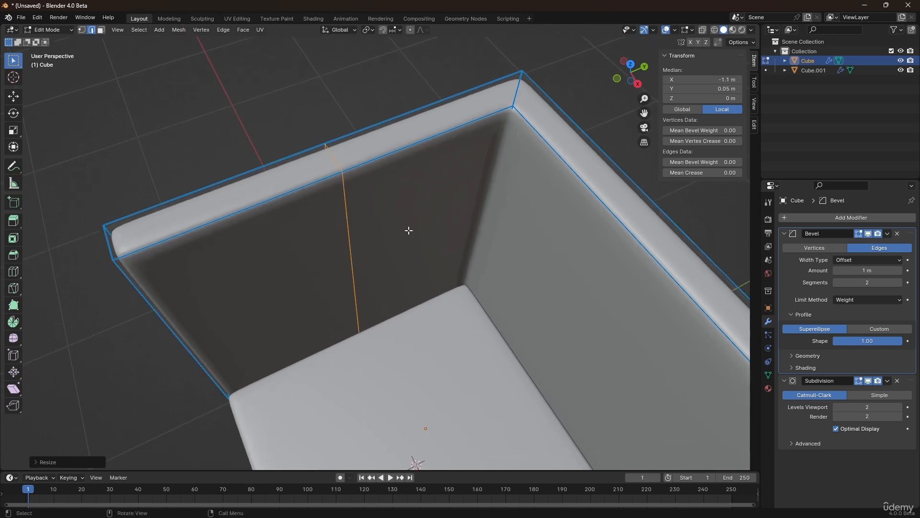
key(g)
key(y)
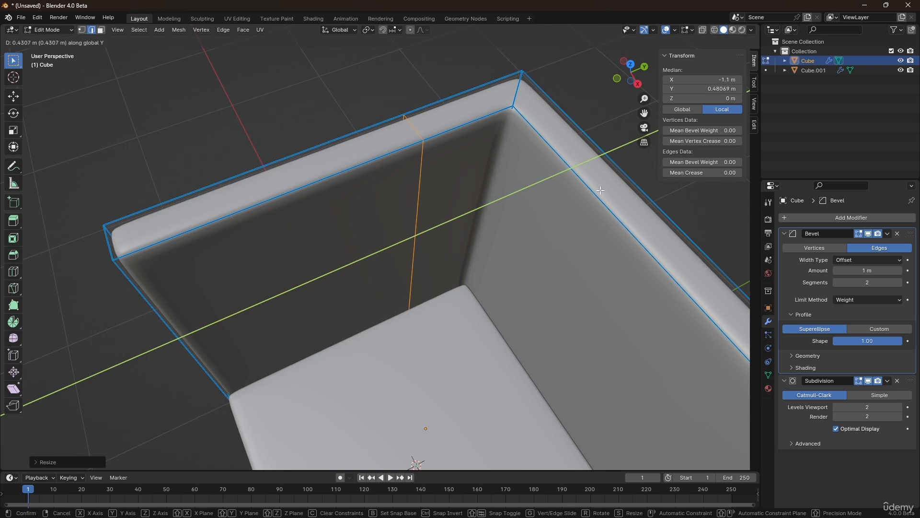
click(600, 191)
Step: Bevel the vertical edge loop with a 0.4 m width and shift the resulting strip about 0.03 m along Y, away from the corner
middle_drag(422, 231, 415, 194)
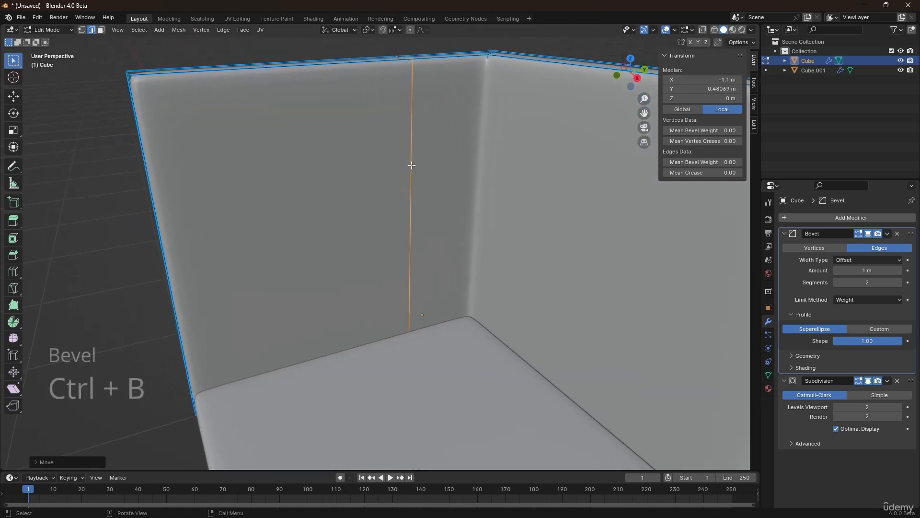
key(ctrl+b)
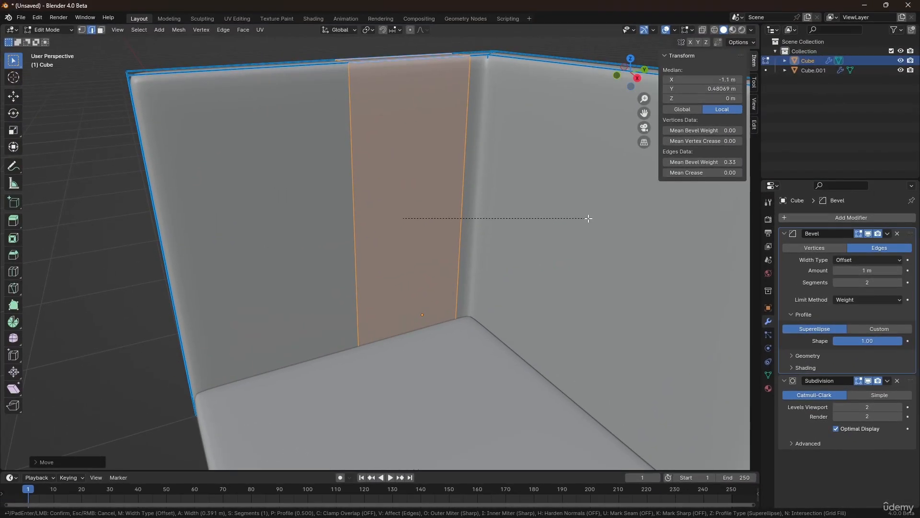
text(0.4)
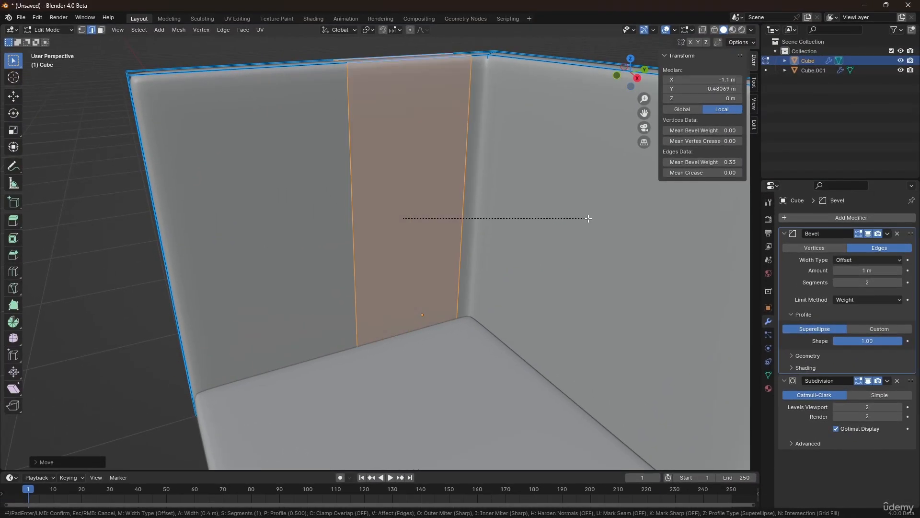
key(Return)
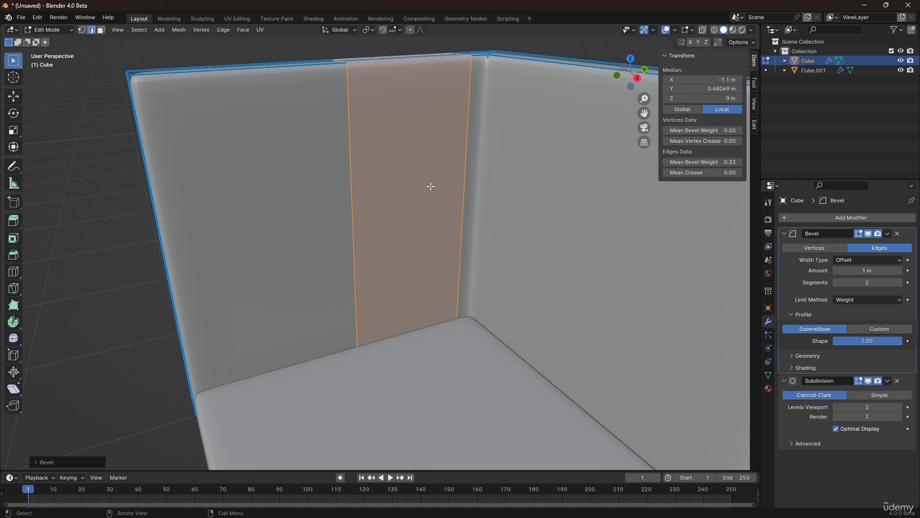
key(g)
key(y)
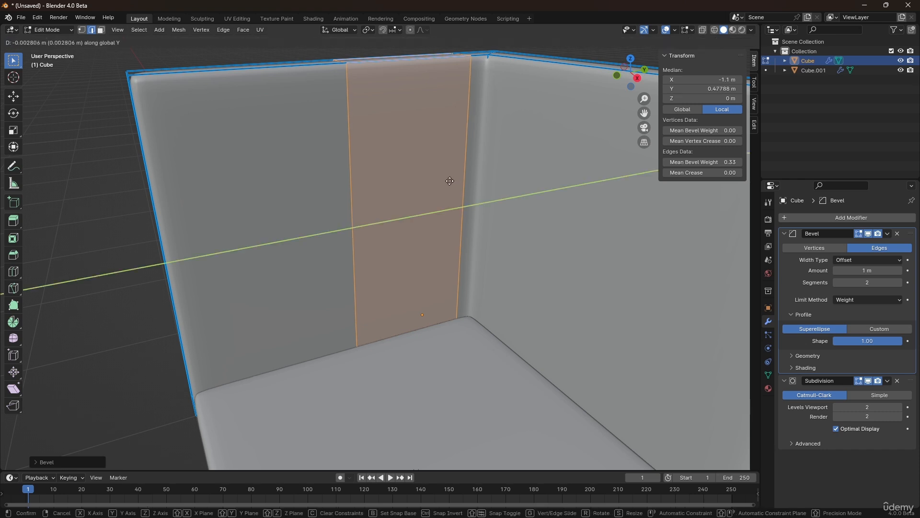
click(447, 182)
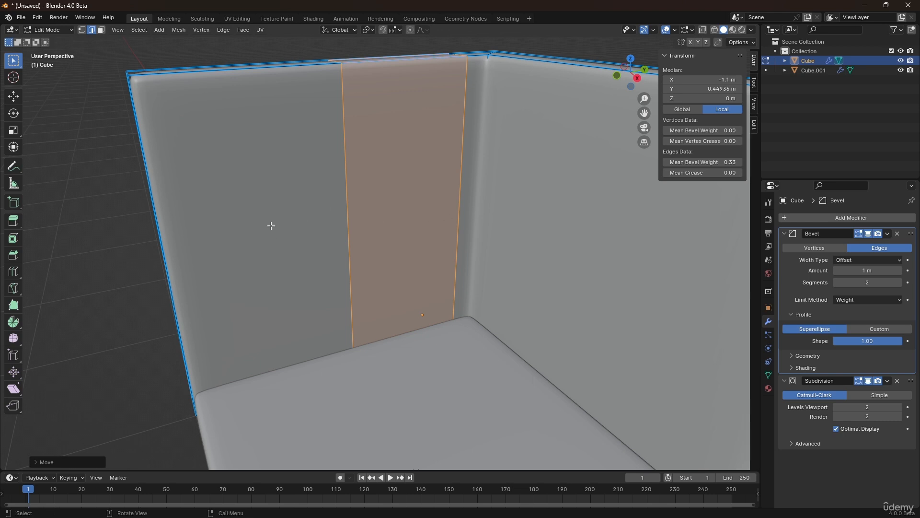
Step: Add a centred horizontal loop cut around both walls and bevel it into a band with a width of about 0.5 m
key(ctrl+r)
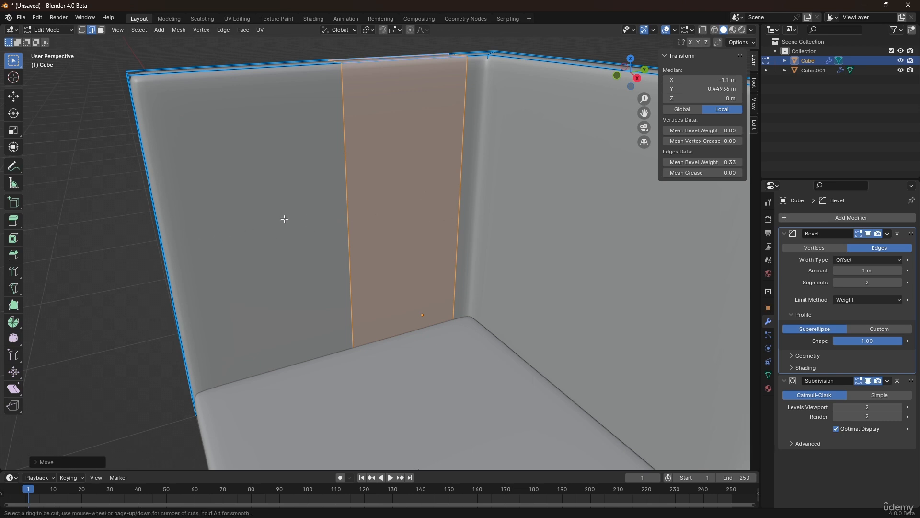
click(352, 206)
click(352, 206)
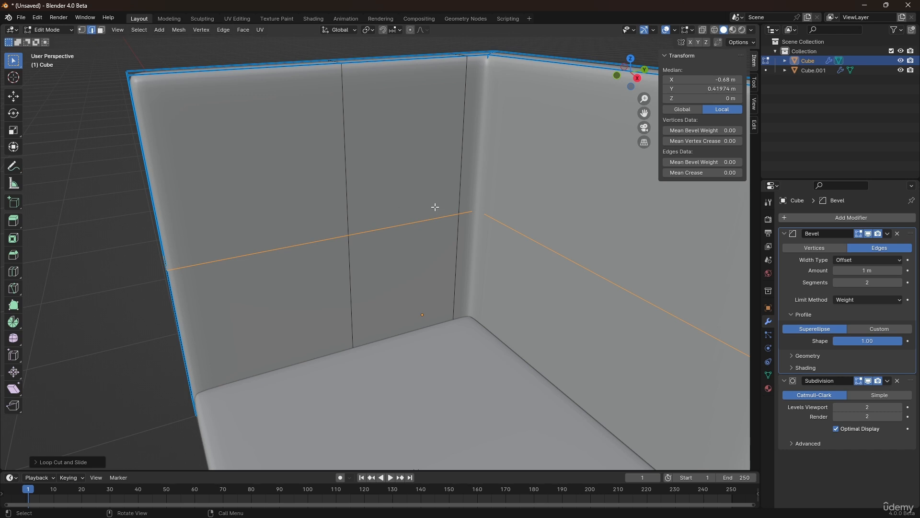
key(ctrl+b)
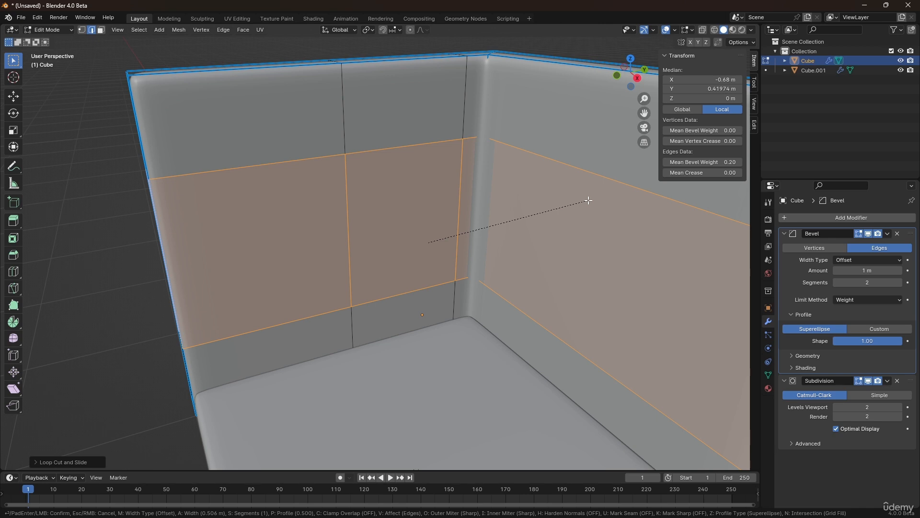
click(588, 200)
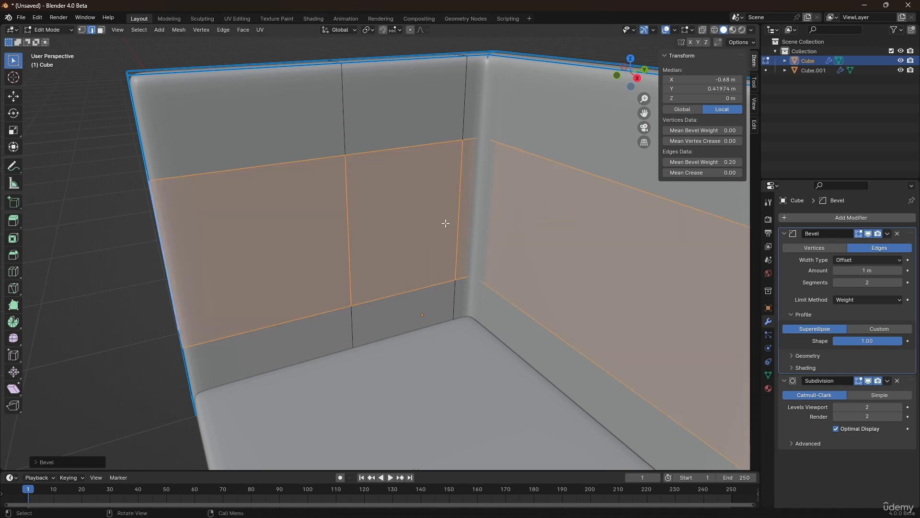
Step: Raise the horizontal band on both walls about 0.12 m along Z
middle_drag(445, 221, 442, 205)
key(g)
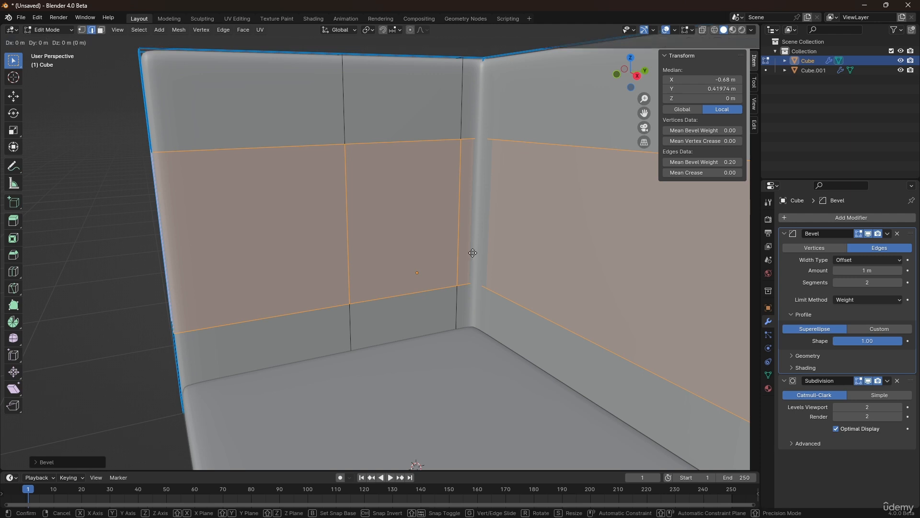
key(z)
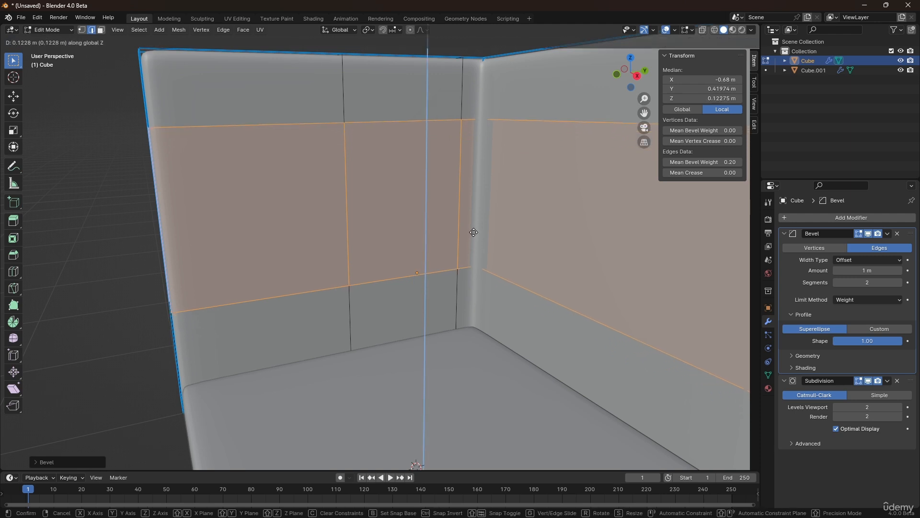
click(474, 232)
Step: Add a vertical loop cut to the negative X wall's outer section, slid by a factor of about 0.25 towards its outer end
middle_drag(415, 197, 452, 181)
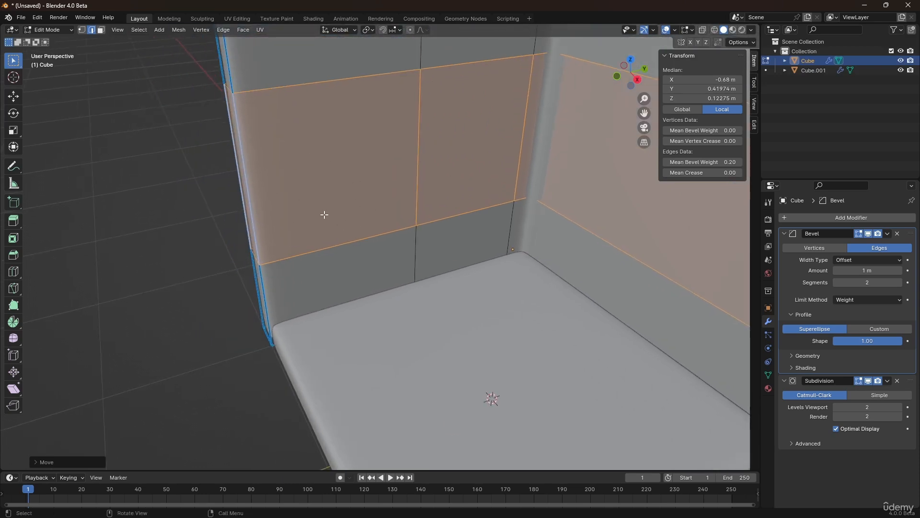
key(ctrl+r)
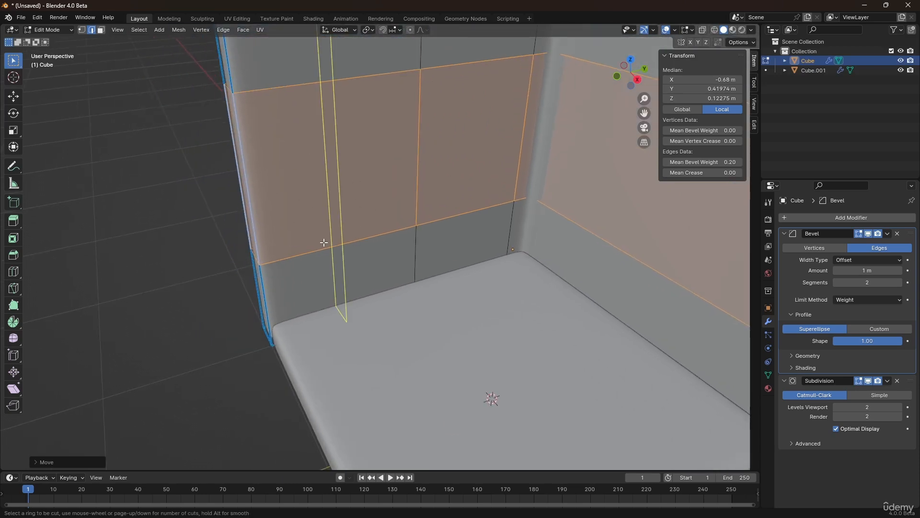
click(324, 243)
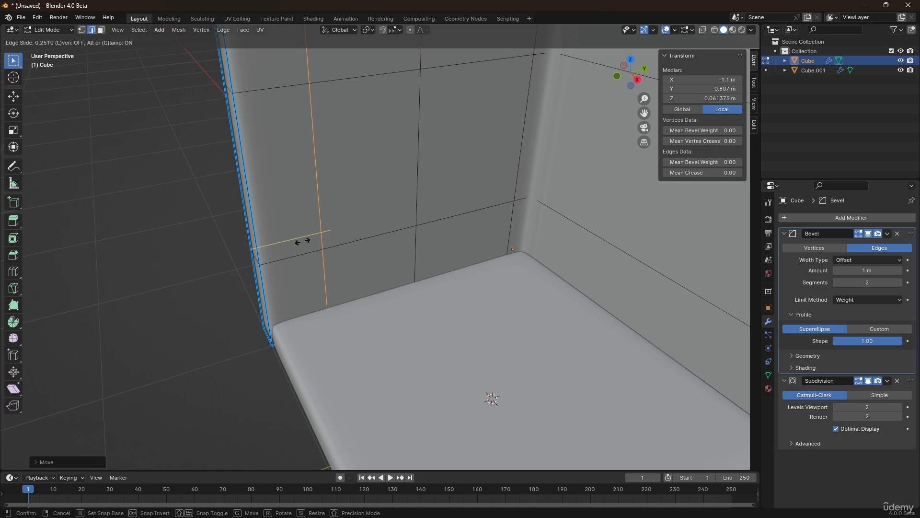
click(301, 241)
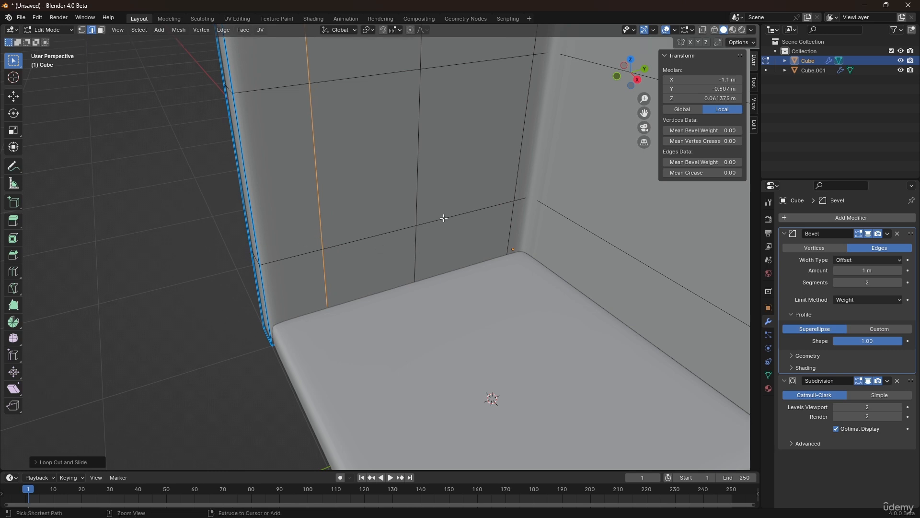
Step: Try a 0.25 m bevel on the new vertical edge loop near the wall's outer end, and undo it
key(ctrl+b)
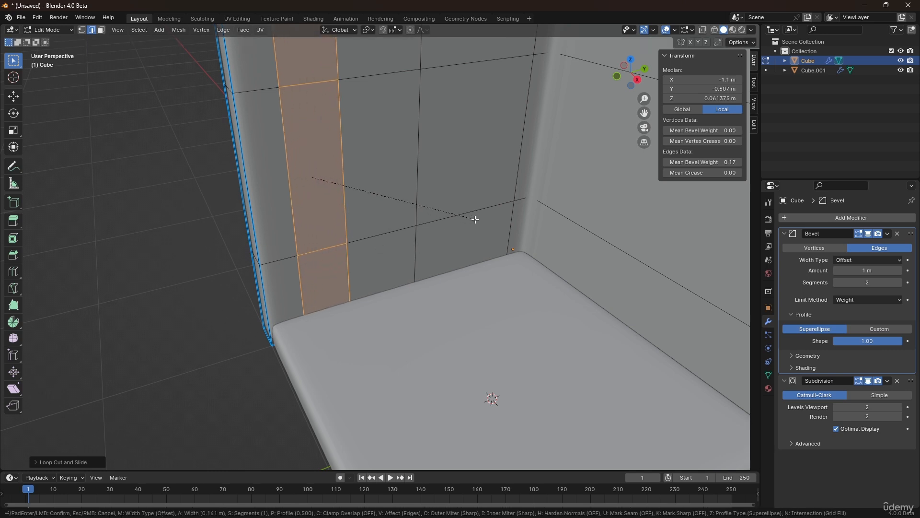
text(0.2)
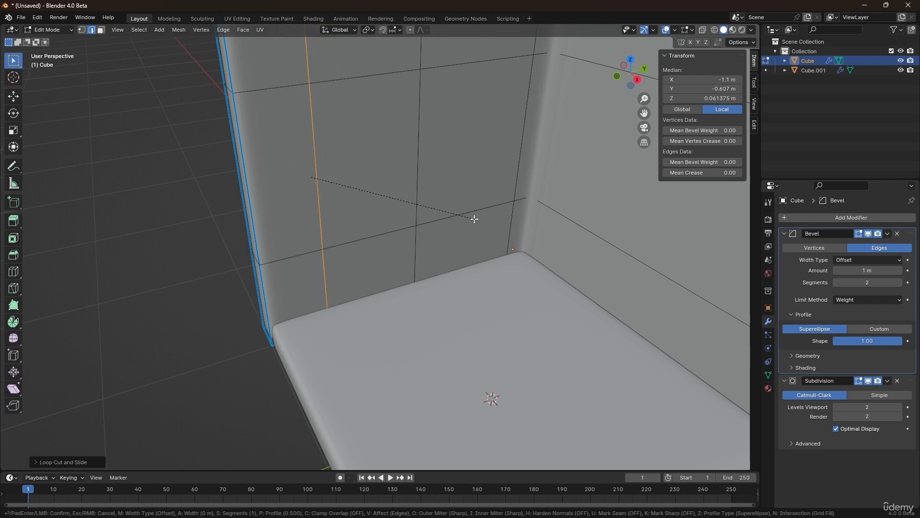
text(5)
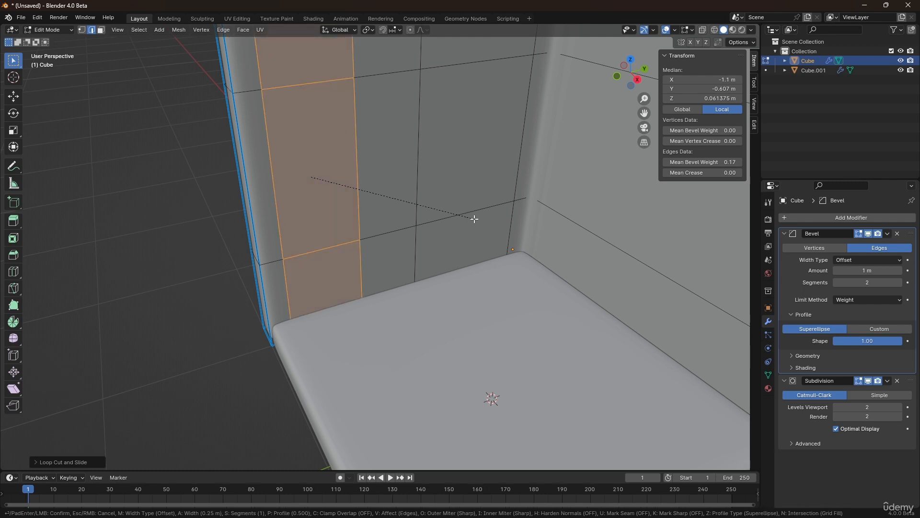
key(Return)
scroll(372, 194, down, 1)
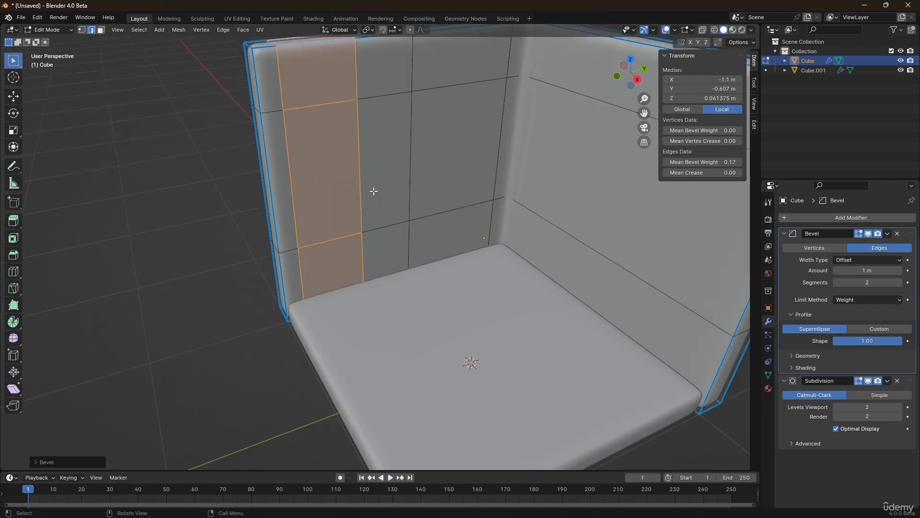
shift+middle_drag(464, 201, 424, 233)
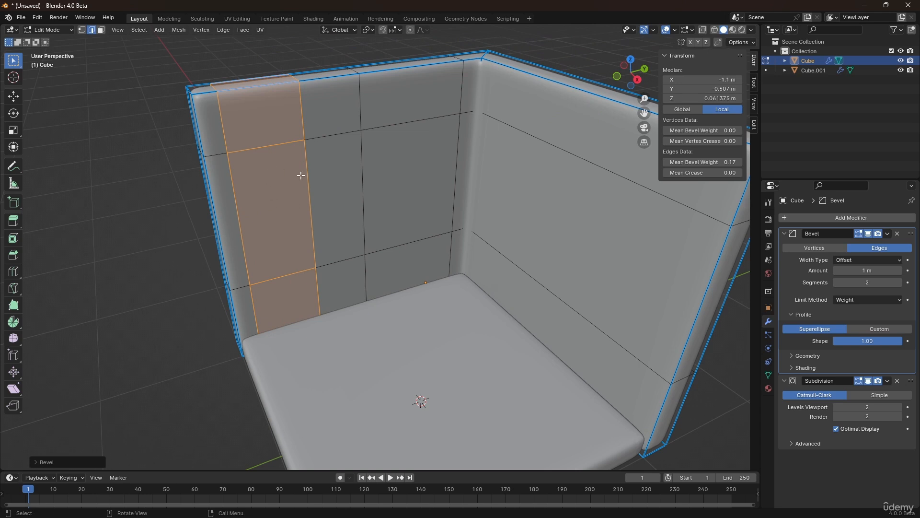
middle_drag(275, 217, 271, 202)
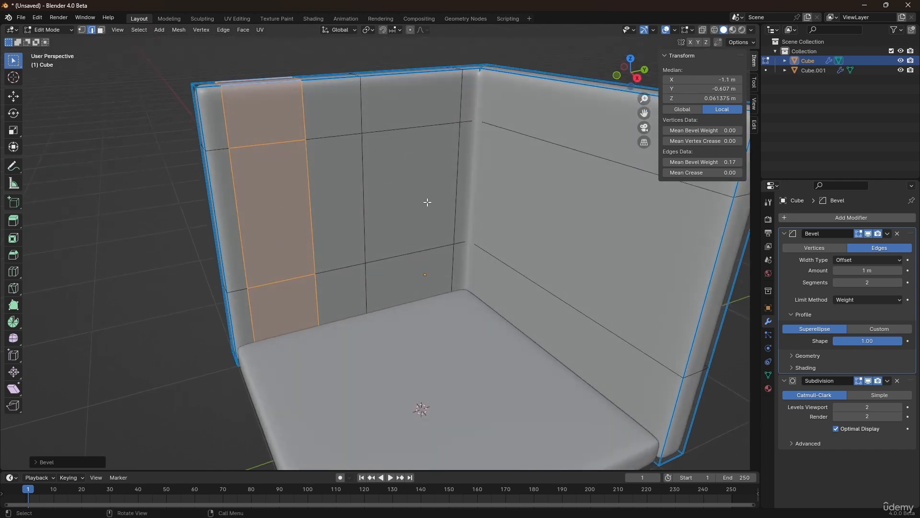
key(ctrl+z)
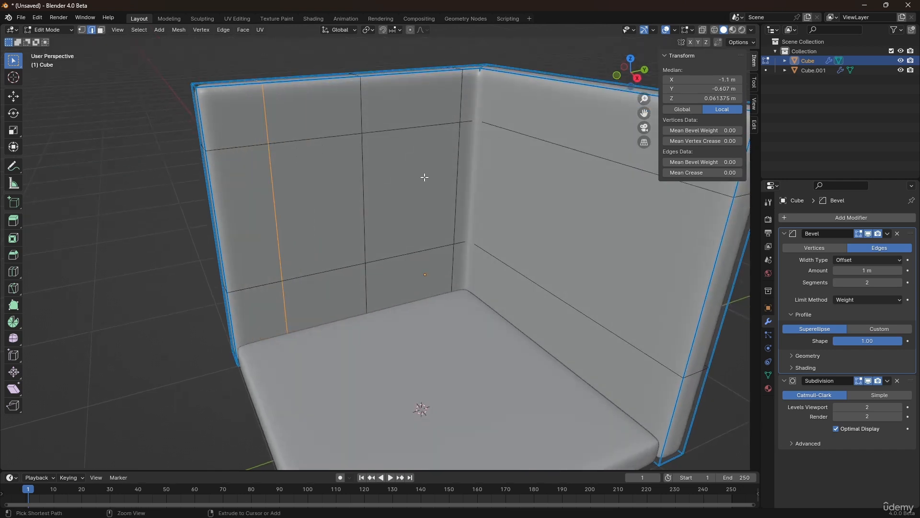
Step: Bevel the vertical edge loop near the wall's outer end by 0.28 m and shift the resulting band about 0.09 m along Y
key(ctrl+b)
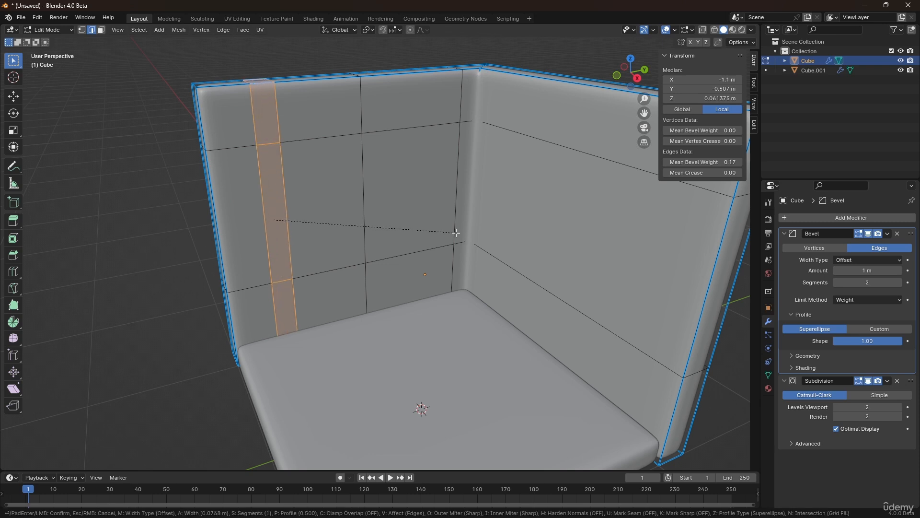
text(0)
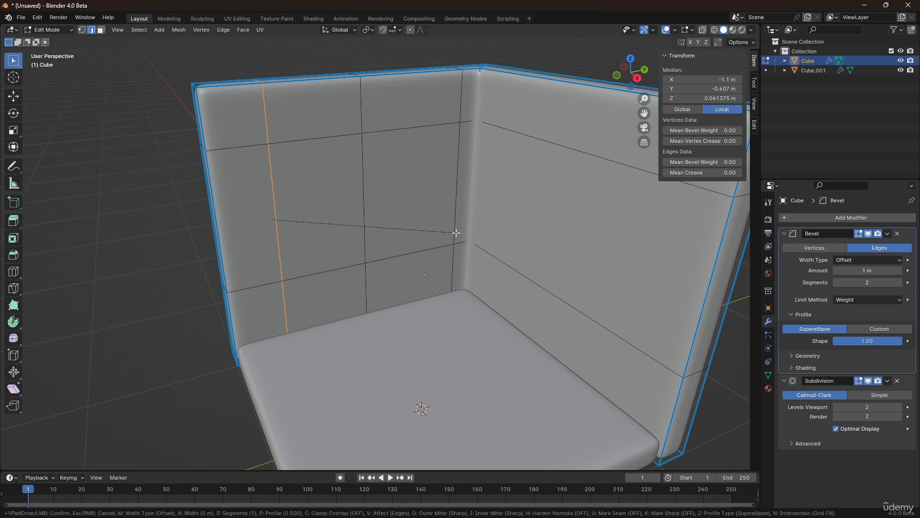
text(.28)
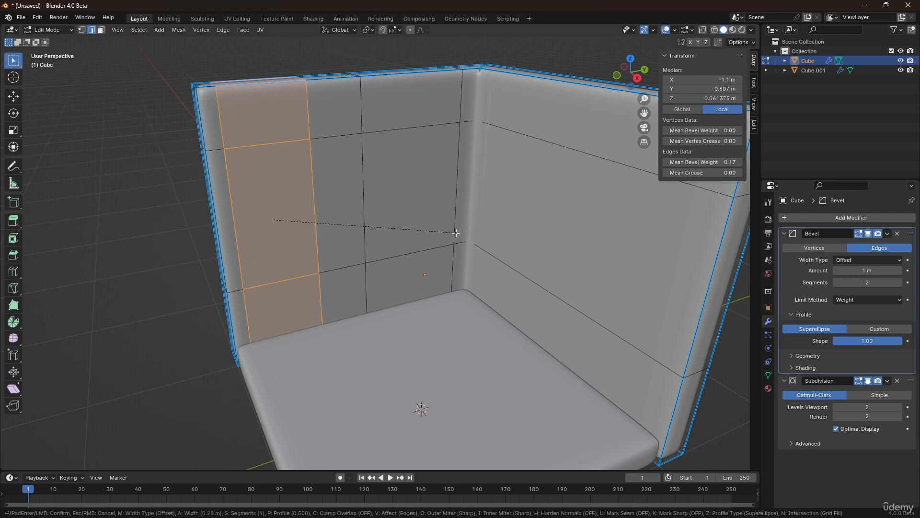
key(Return)
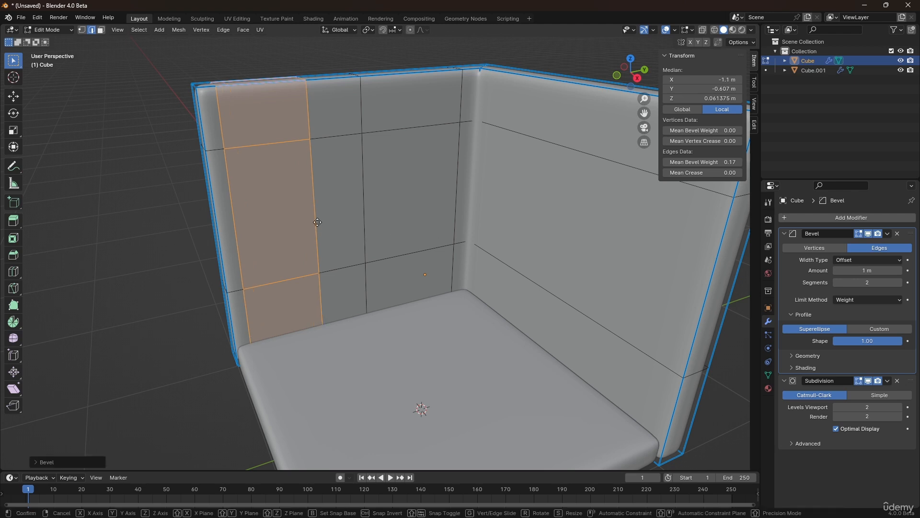
key(g)
key(y)
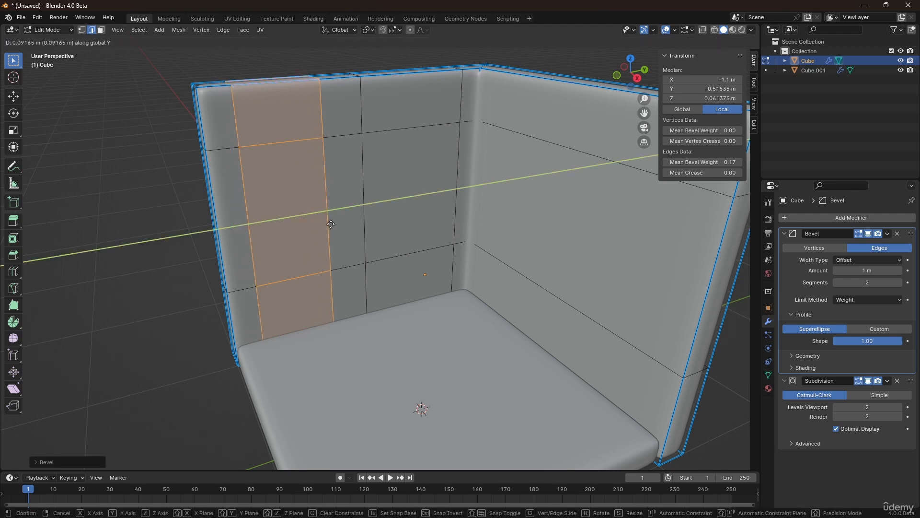
click(331, 224)
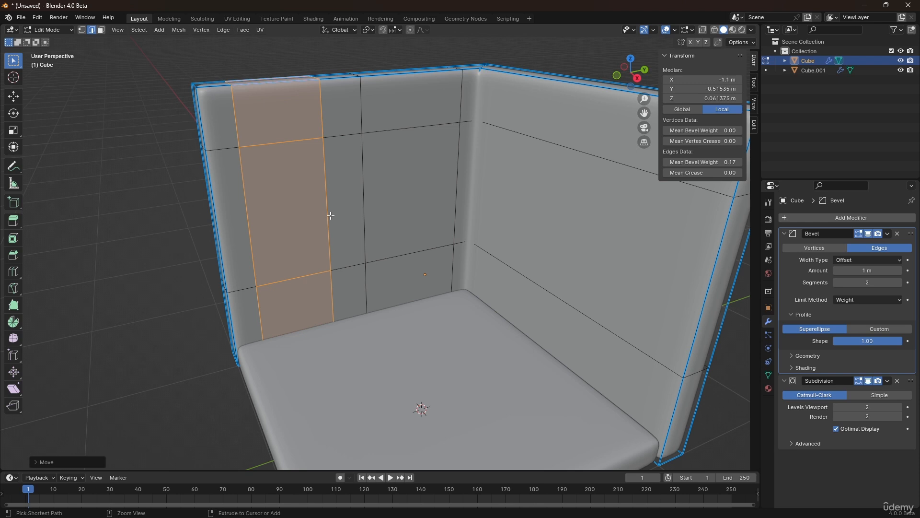
Step: Add a horizontal loop cut low around both walls, slid down to the floor line at about -0.83 m local Z
key(ctrl+r)
click(340, 312)
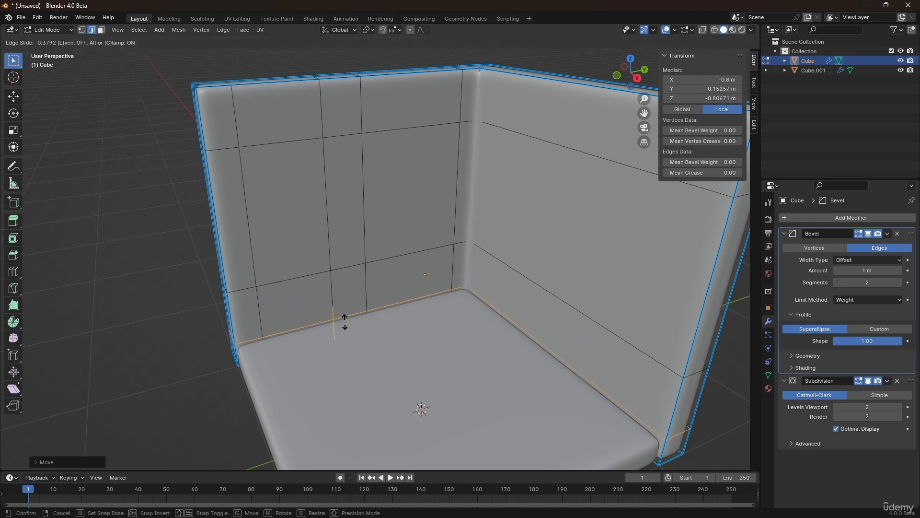
click(346, 324)
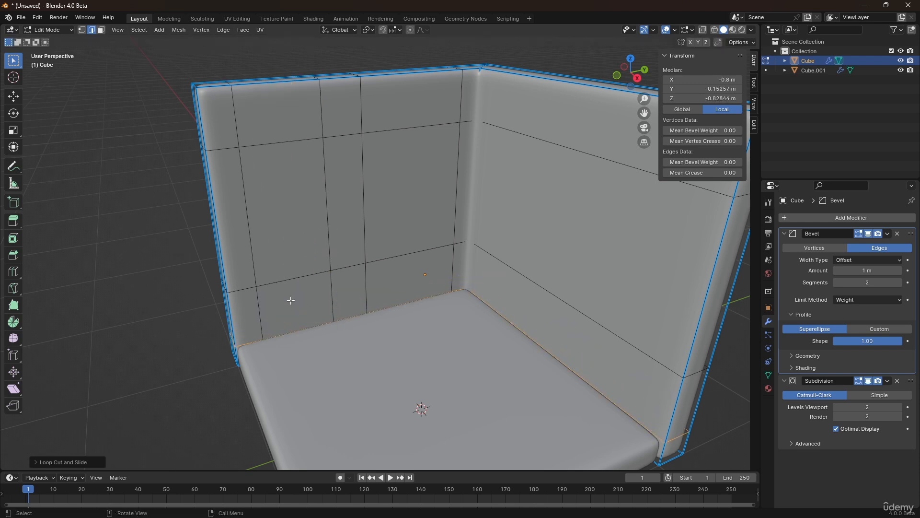
Step: Lower the upper horizontal edges across the outer end of the negative X wall, front and back, about 0.24 m along Z
mouse_move(292, 200)
middle_down()
mouse_move(273, 191)
mouse_move(290, 191)
middle_up()
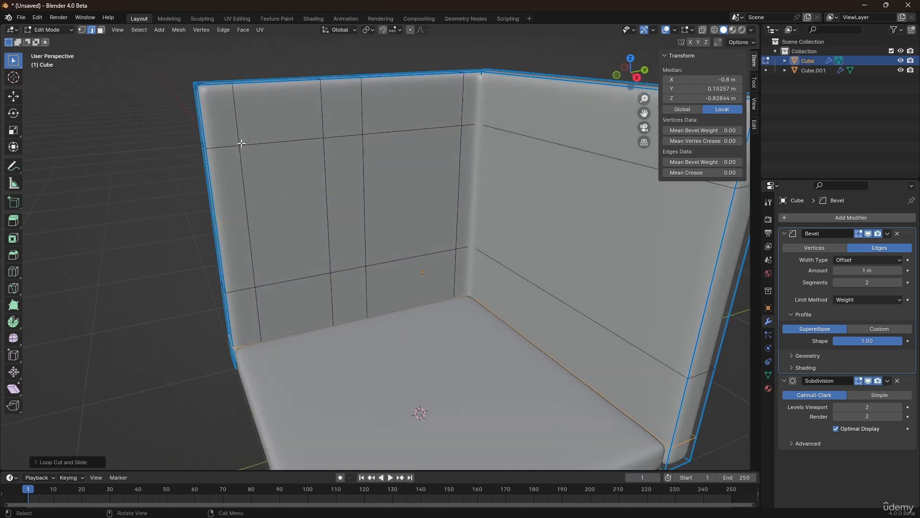
middle_drag(255, 192, 294, 220)
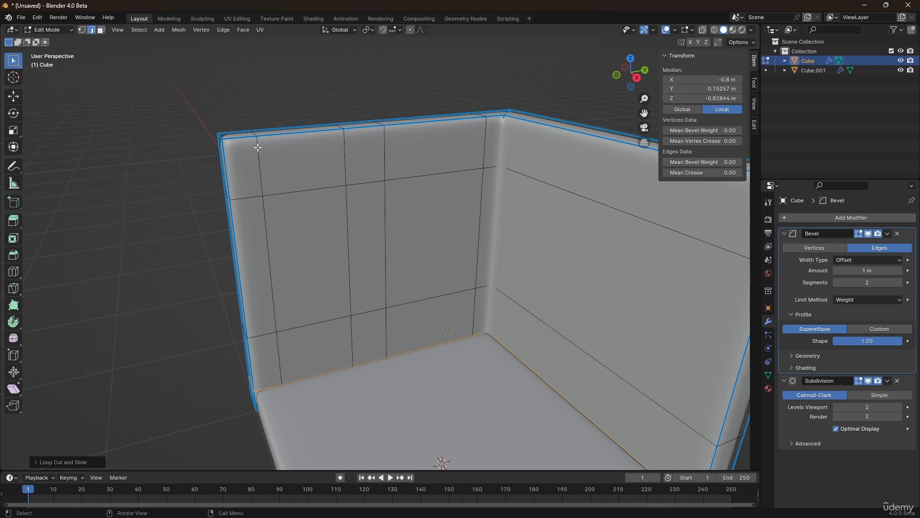
click(300, 188)
middle_drag(299, 188, 177, 192)
scroll(269, 228, up, 3)
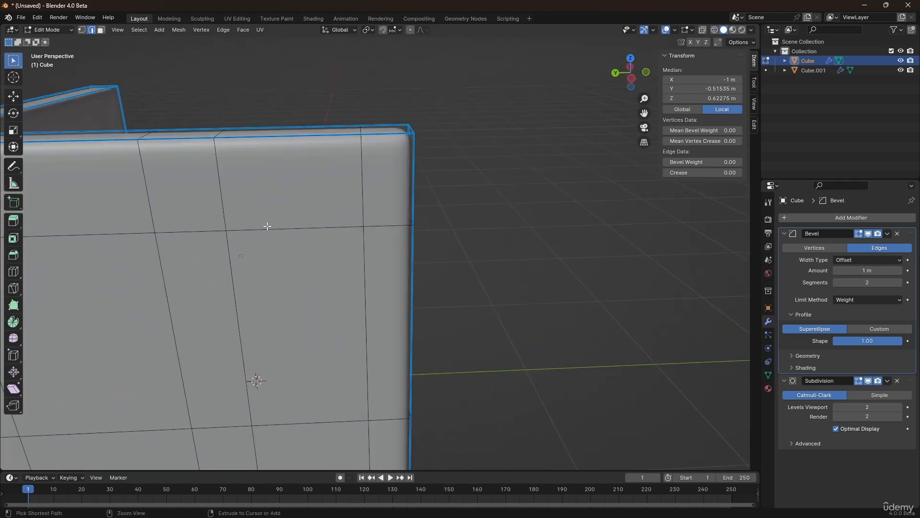
ctrl+click(265, 230)
middle_drag(264, 230, 228, 205)
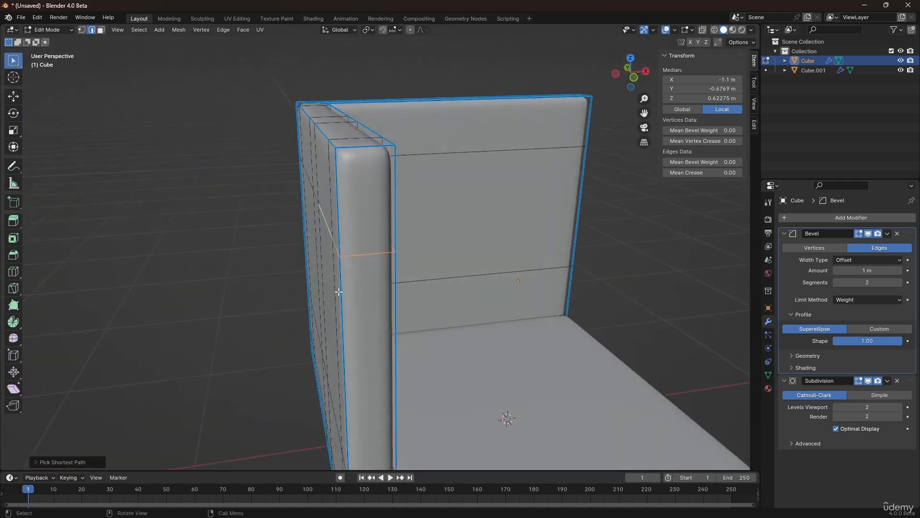
middle_drag(346, 228, 331, 214)
scroll(391, 178, down, 2)
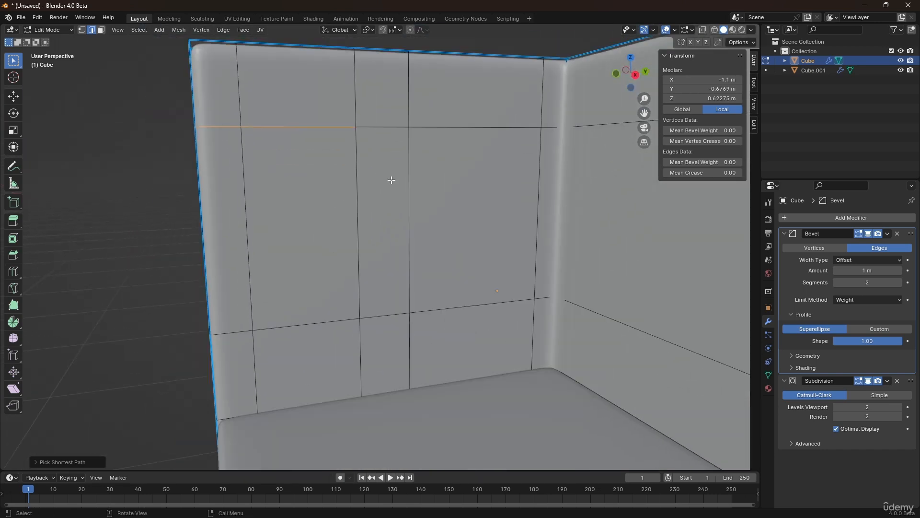
key(g)
key(z)
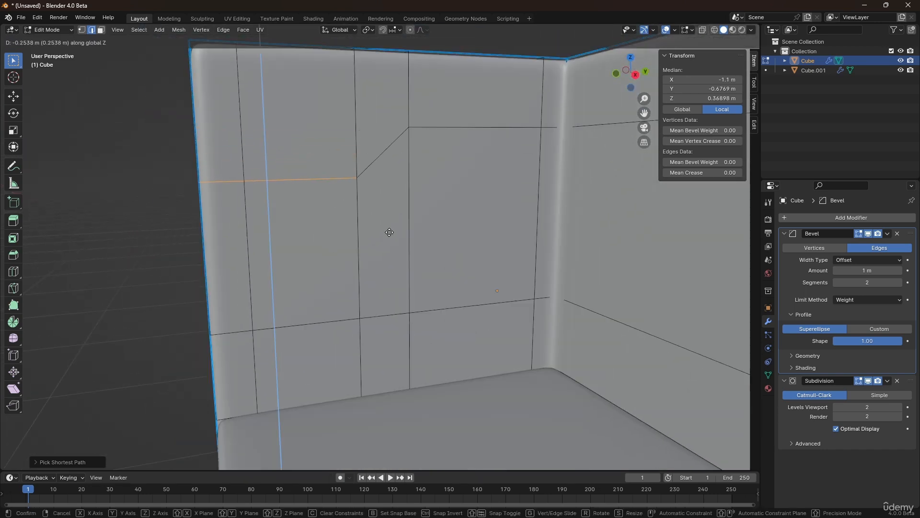
click(388, 230)
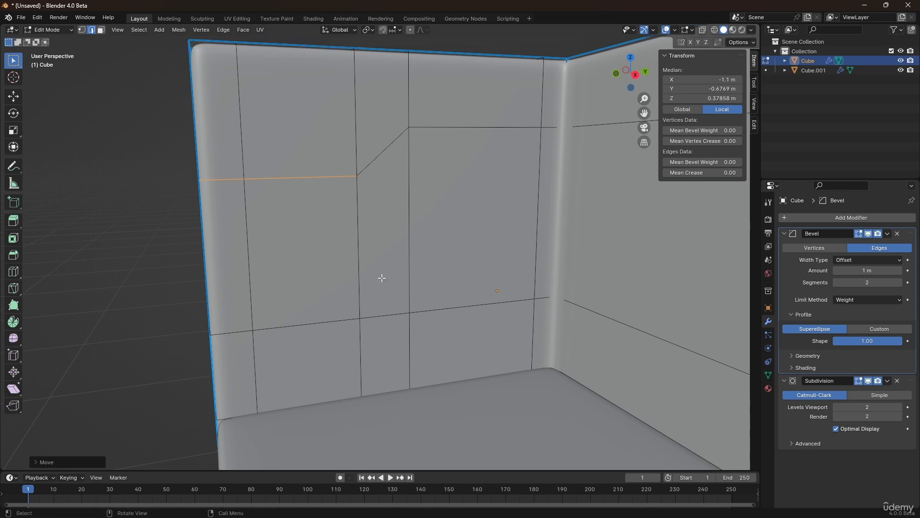
Step: Cut a window opening through the negative X wall by bridging the large panel faces near the corner on both sides
middle_drag(380, 261, 389, 241)
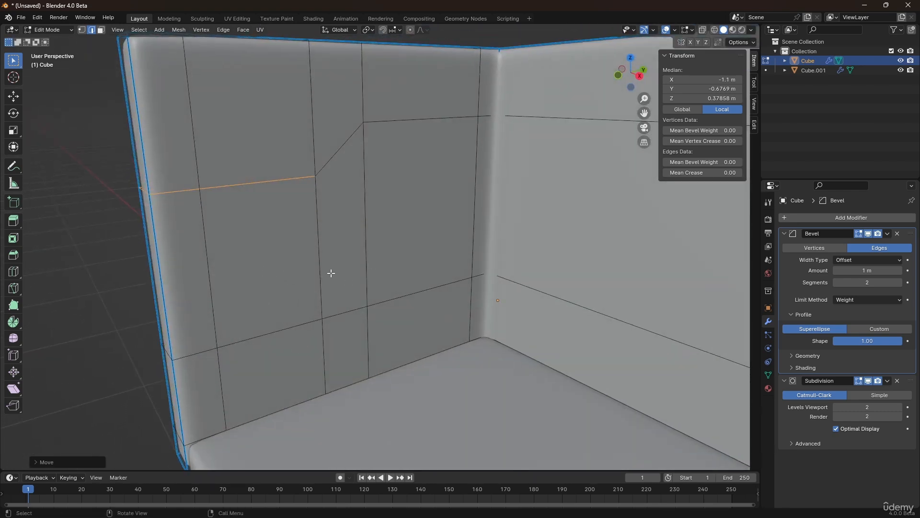
key(3)
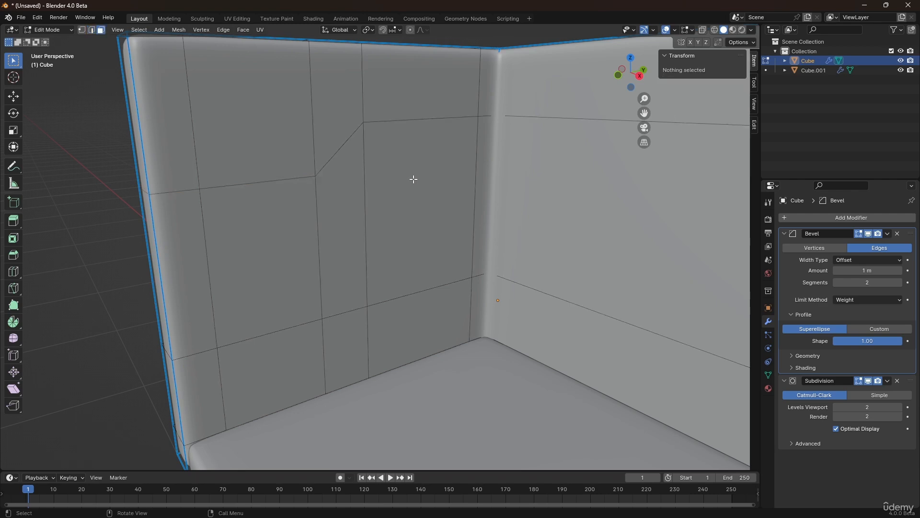
click(418, 192)
middle_drag(408, 180, 390, 177)
click(414, 196)
key(ctrl+e)
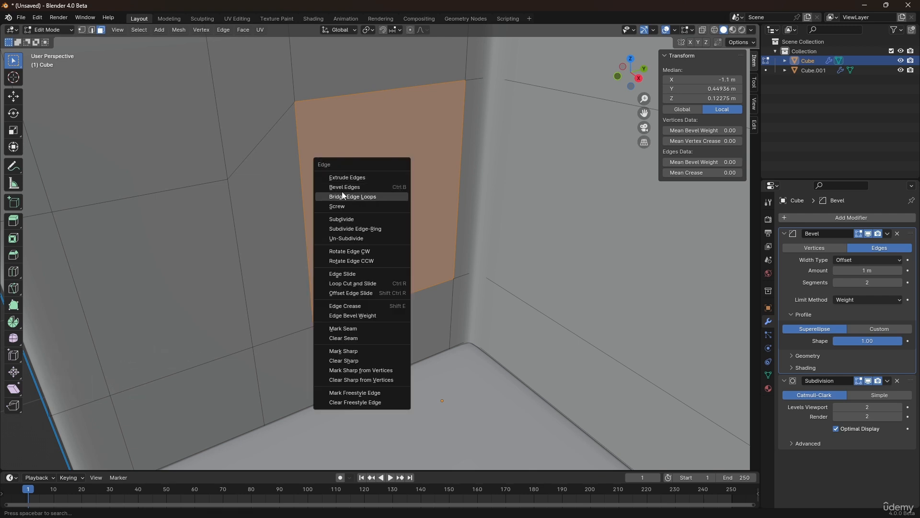
click(368, 198)
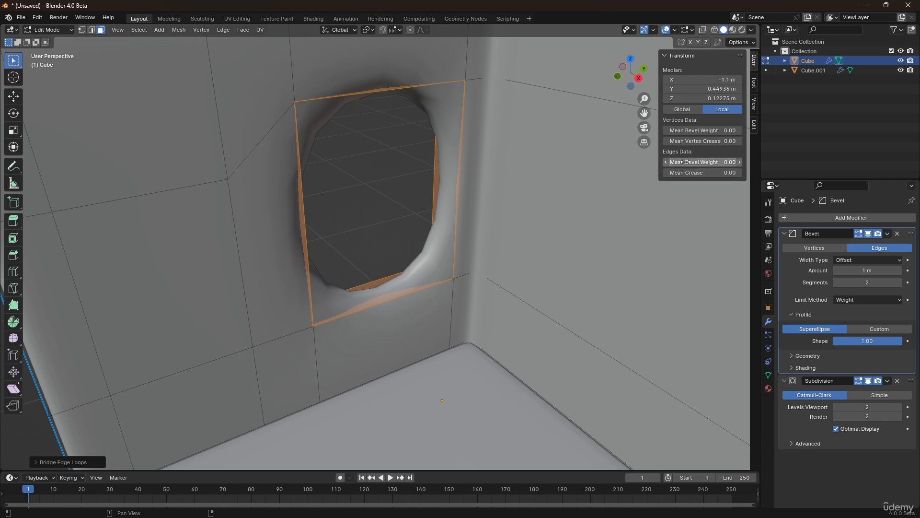
Step: Set the mean edge bevel weight of the entire wall mesh to 1.00
scroll(434, 200, down, 2)
key(a)
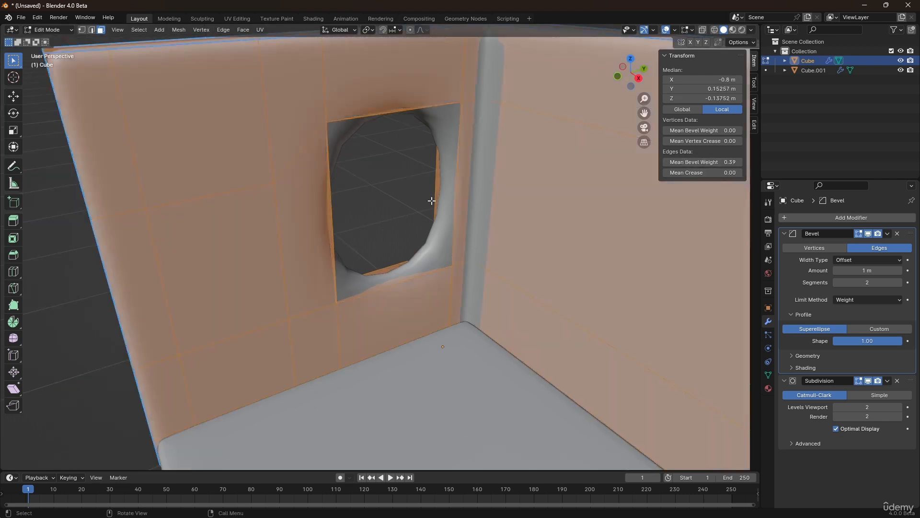
scroll(431, 200, down, 2)
drag(703, 162, 729, 162)
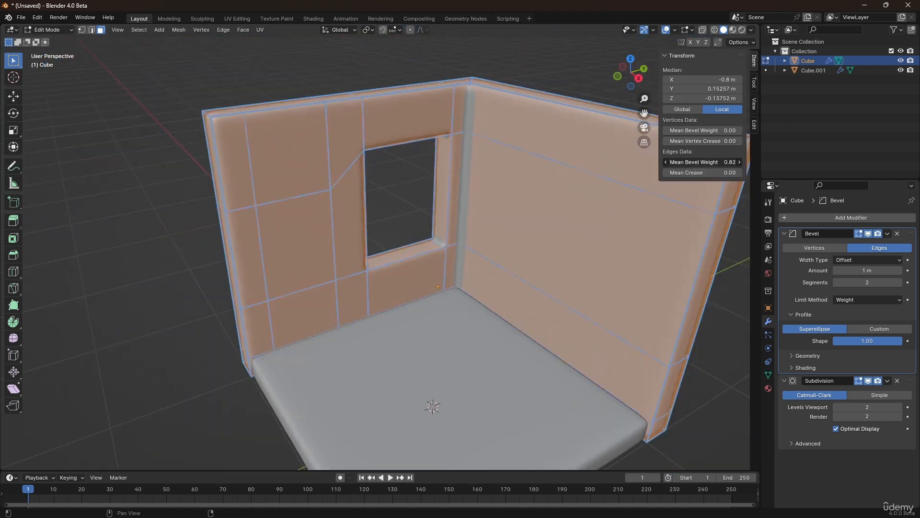
Step: Cut a door opening by bridging the two stacked faces of the wide outer band on both sides of the negative X wall
scroll(329, 257, up, 2)
click(298, 250)
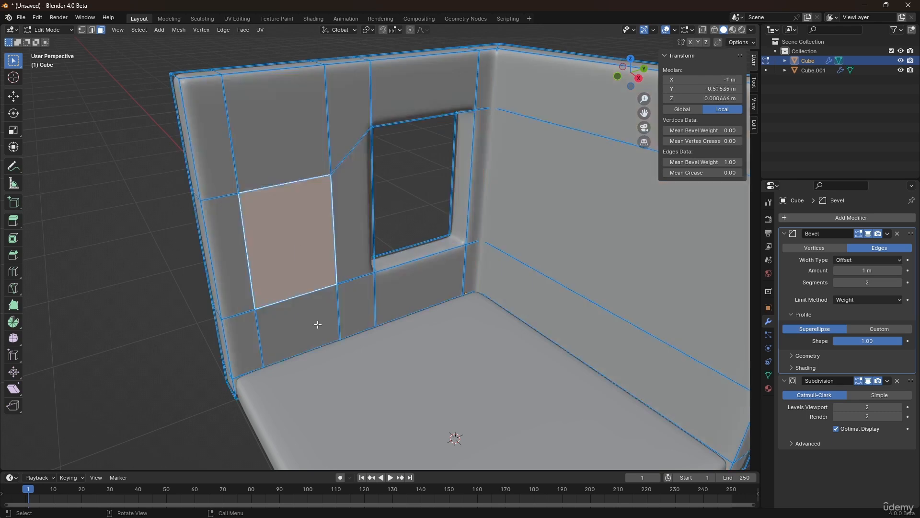
click(319, 323)
shift+click(256, 231)
middle_drag(256, 232, 163, 294)
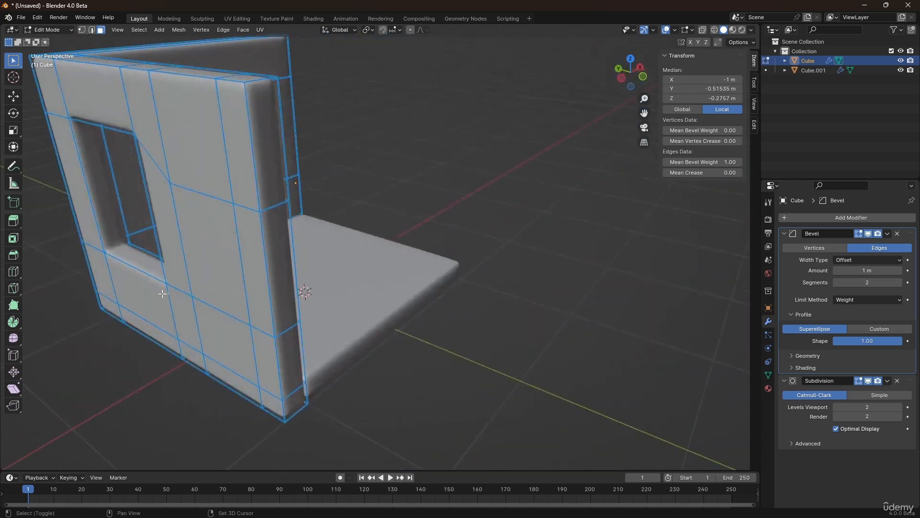
shift+click(211, 276)
shift+click(222, 331)
middle_drag(221, 279, 98, 274)
scroll(144, 297, up, 3)
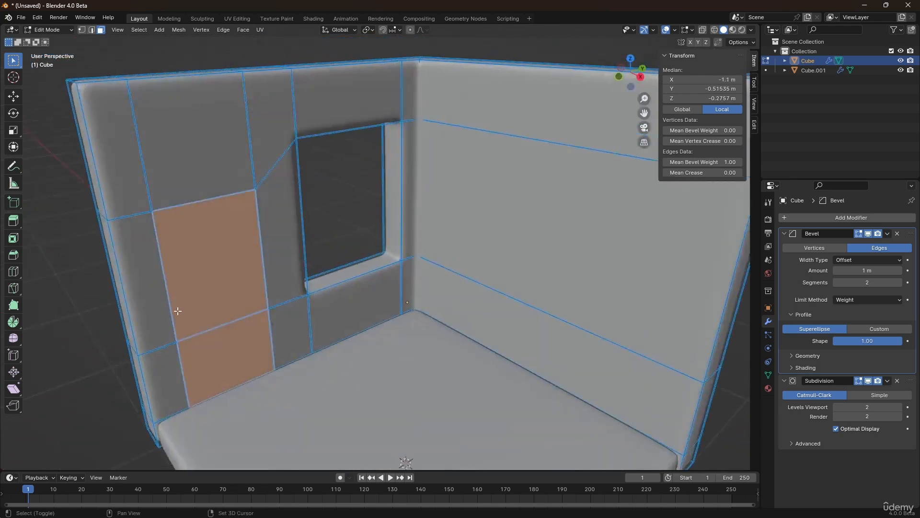
shift+middle_drag(177, 310, 297, 269)
key(ctrl+e)
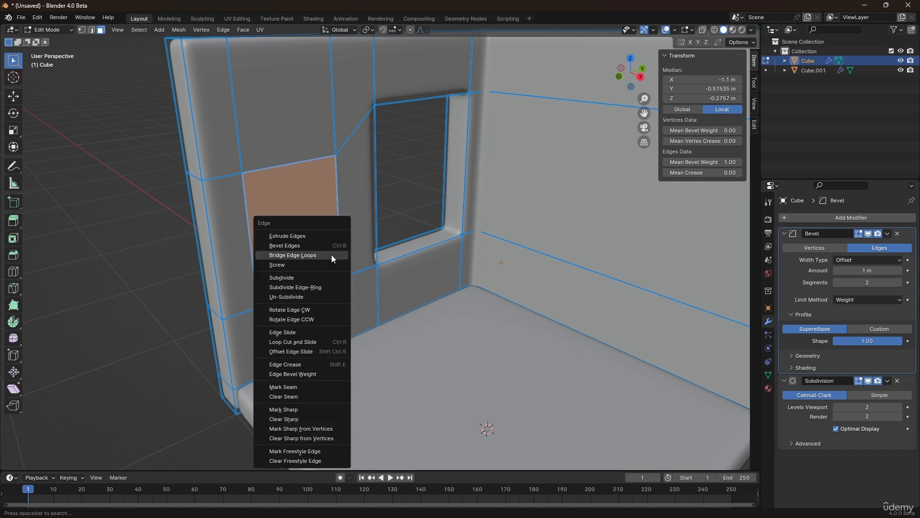
click(323, 254)
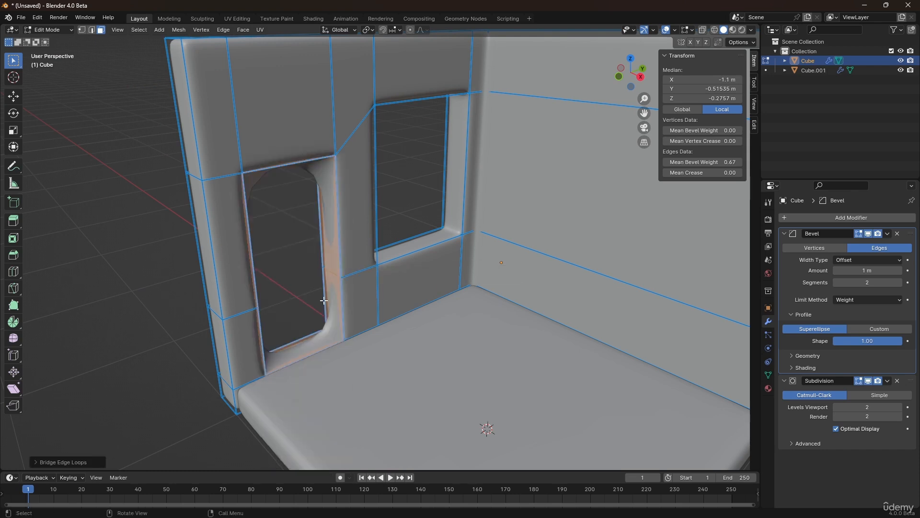
Step: Set the mean bevel weight of all wall edges, including the new doorway edges, to 1.00 and clear the selection
key(a)
drag(680, 163, 729, 162)
key(alt+a)
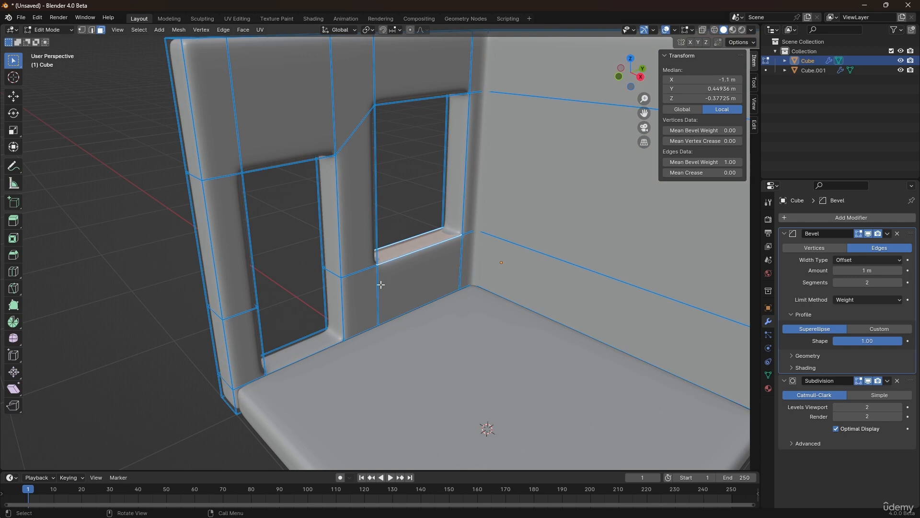
Step: Examine the rounded door and window openings and the floor junction in Object Mode
key(Tab)
scroll(379, 288, down, 4)
middle_drag(378, 291, 392, 277)
click(202, 349)
middle_drag(202, 349, 279, 341)
scroll(251, 336, up, 2)
scroll(251, 336, up, 1)
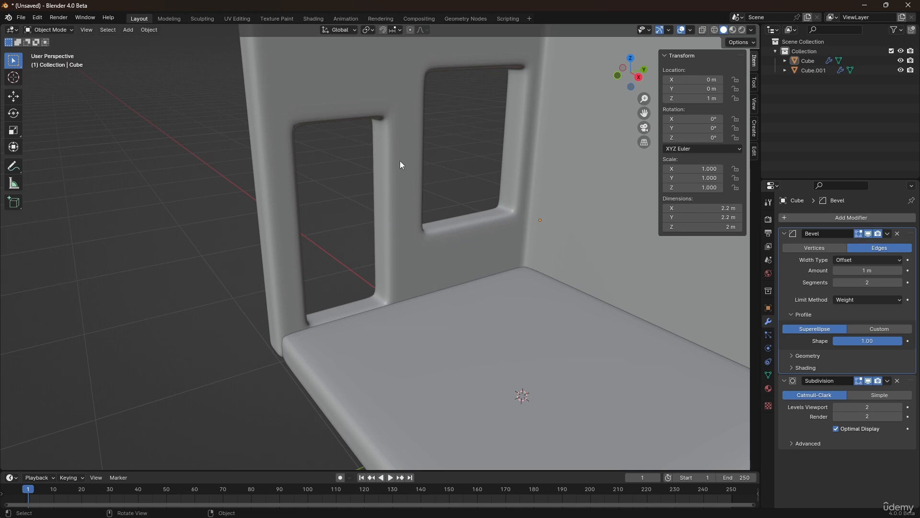
middle_drag(355, 264, 403, 243)
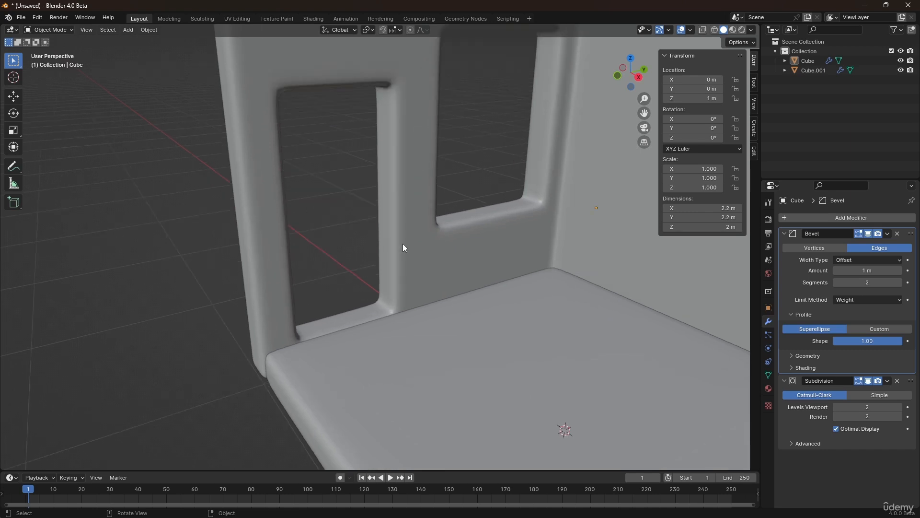
Step: Duplicate the loop of faces lining the doorway in the wall mesh, leaving the copy in its original position
click(403, 243)
key(Tab)
scroll(378, 278, up, 1)
middle_drag(379, 278, 383, 301)
scroll(420, 307, up, 2)
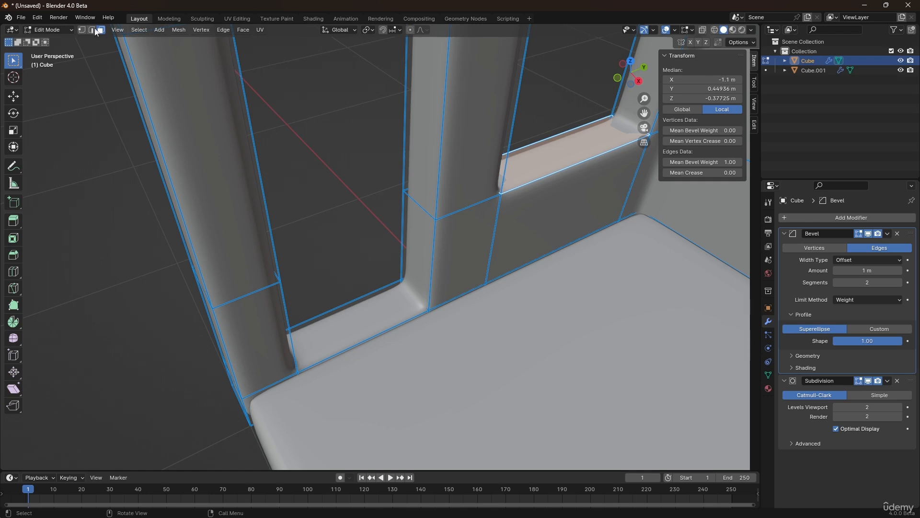
alt+click(414, 290)
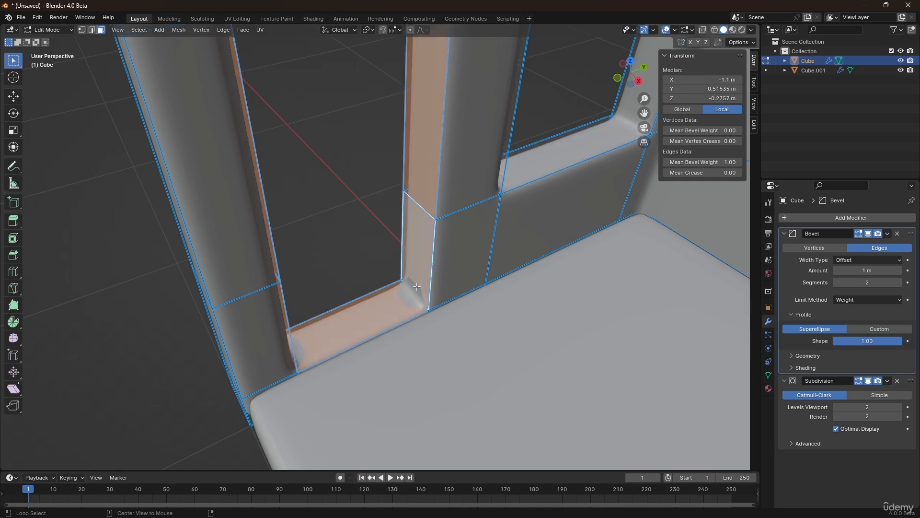
alt+click(374, 328)
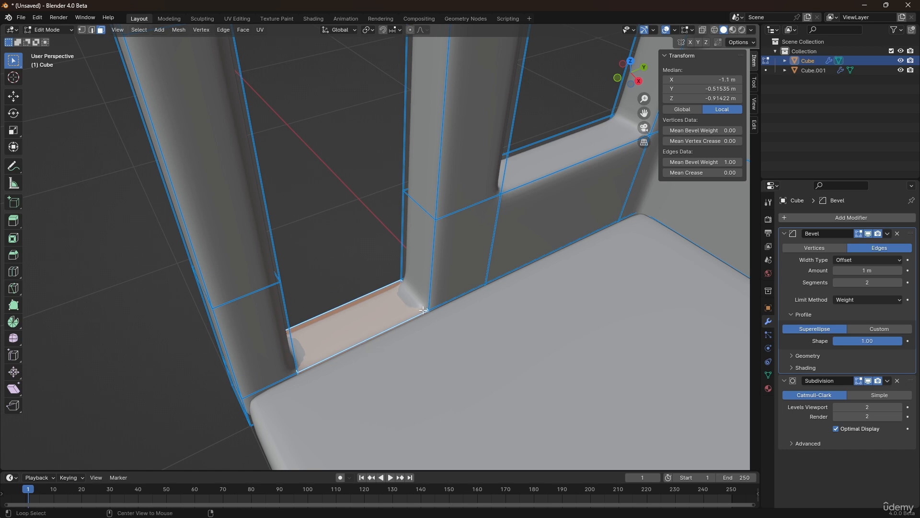
alt+shift+click(409, 297)
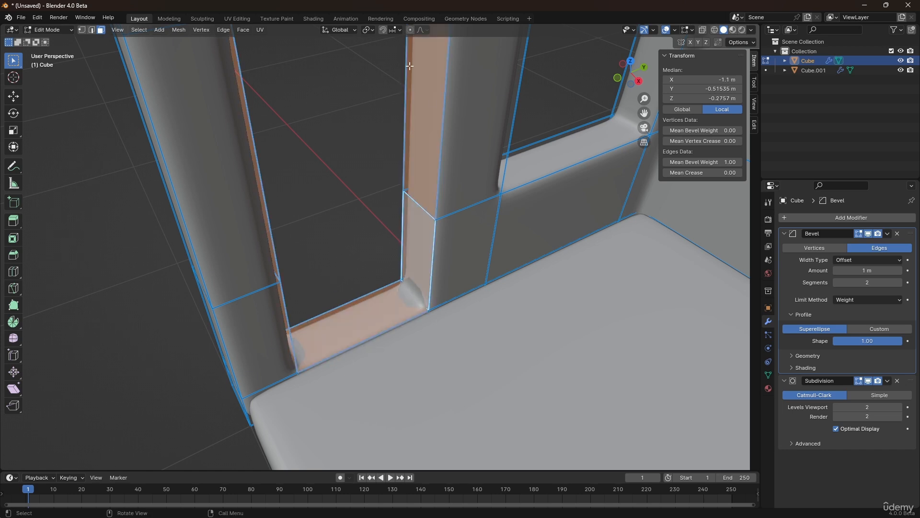
middle_drag(298, 185, 375, 283)
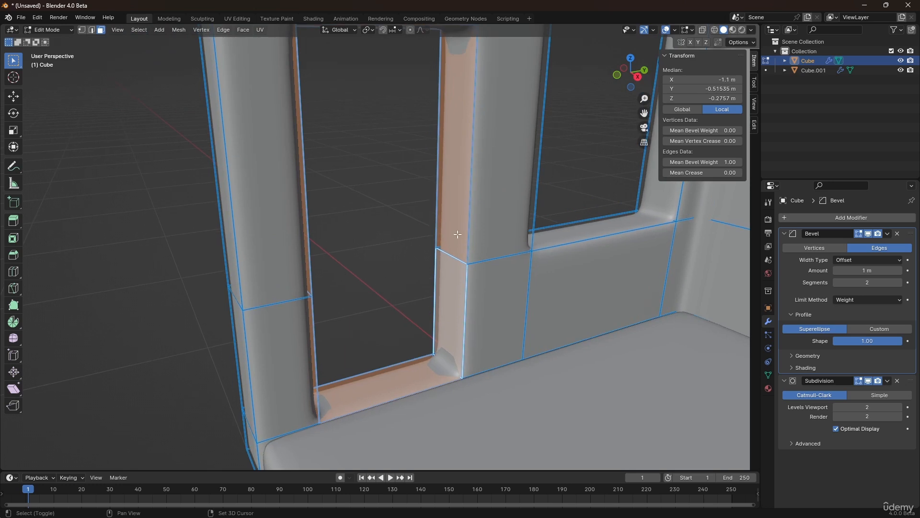
key(shift+d)
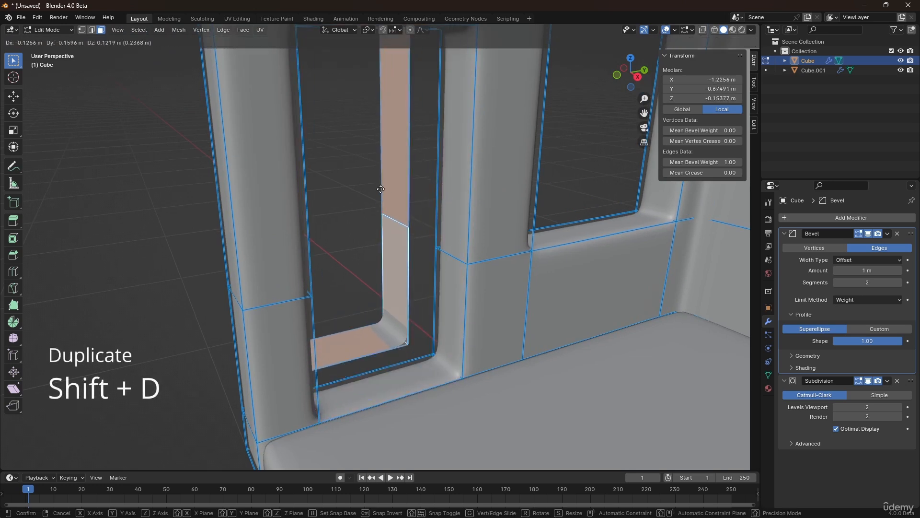
right_click(299, 286)
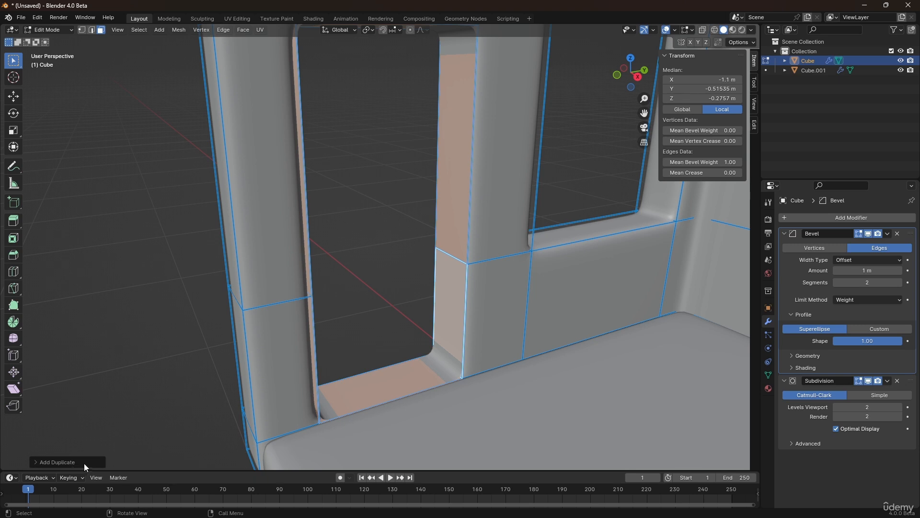
Step: Separate the duplicated doorway faces into their own object and open it in Edit Mode with all faces selected
middle_drag(465, 217, 436, 232)
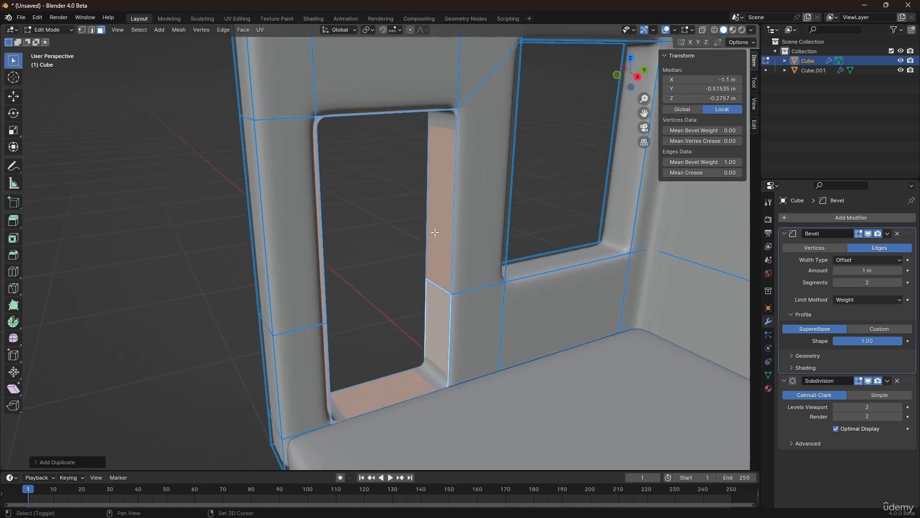
key(p)
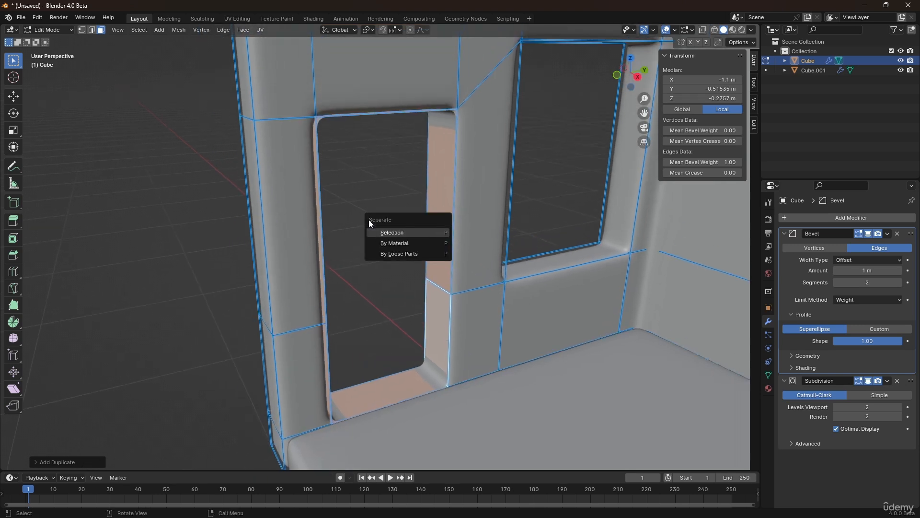
click(396, 233)
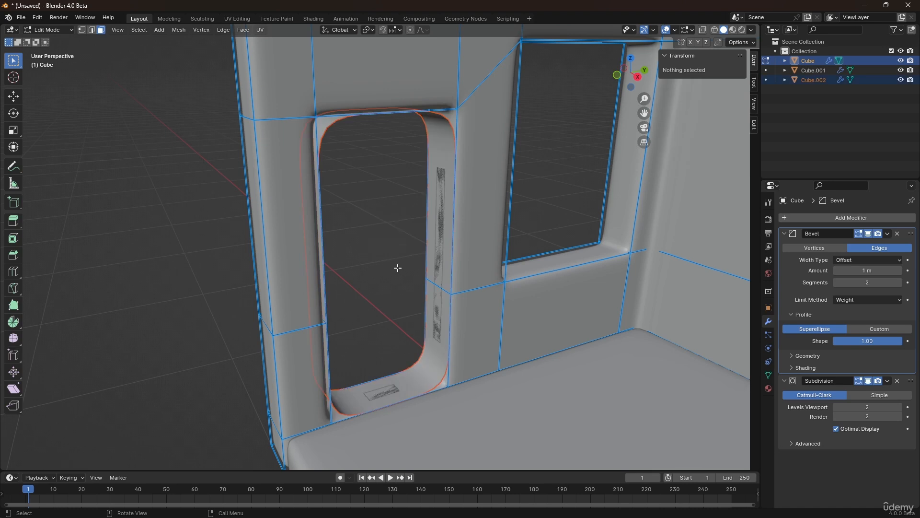
key(Tab)
click(408, 200)
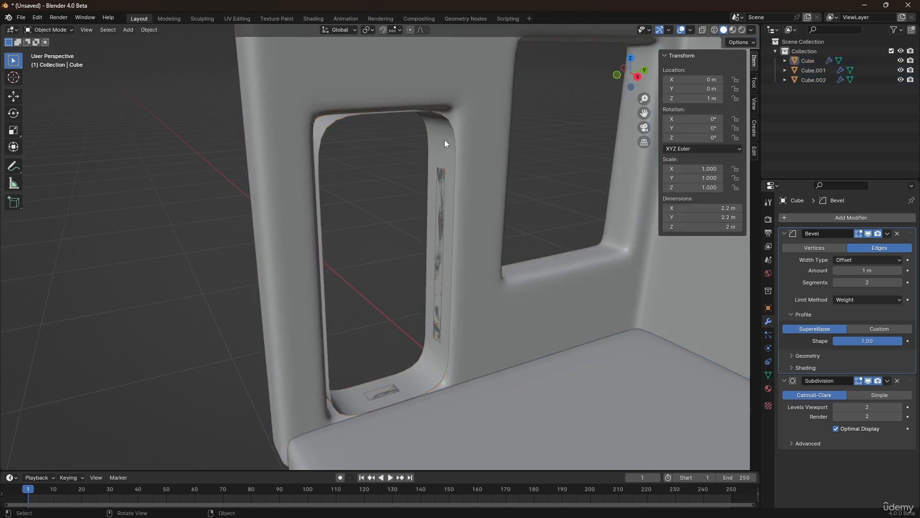
click(437, 170)
middle_drag(442, 148, 446, 243)
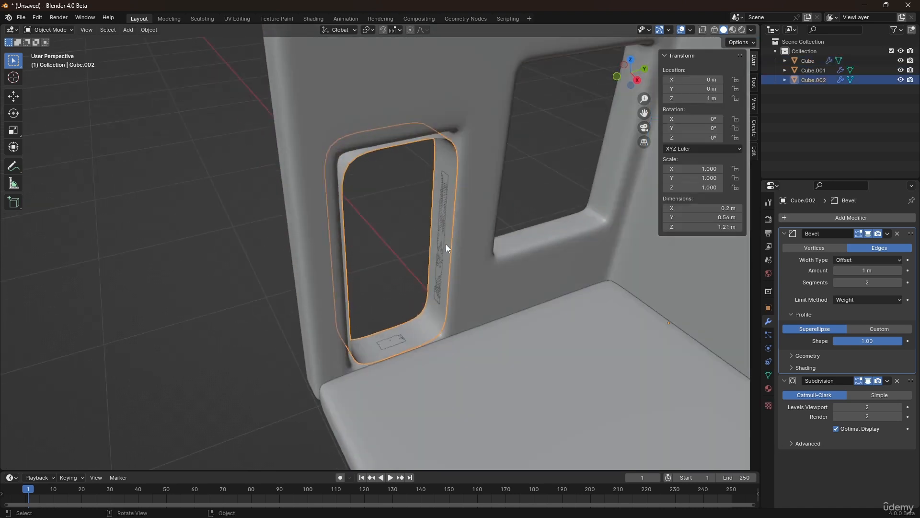
key(Tab)
key(a)
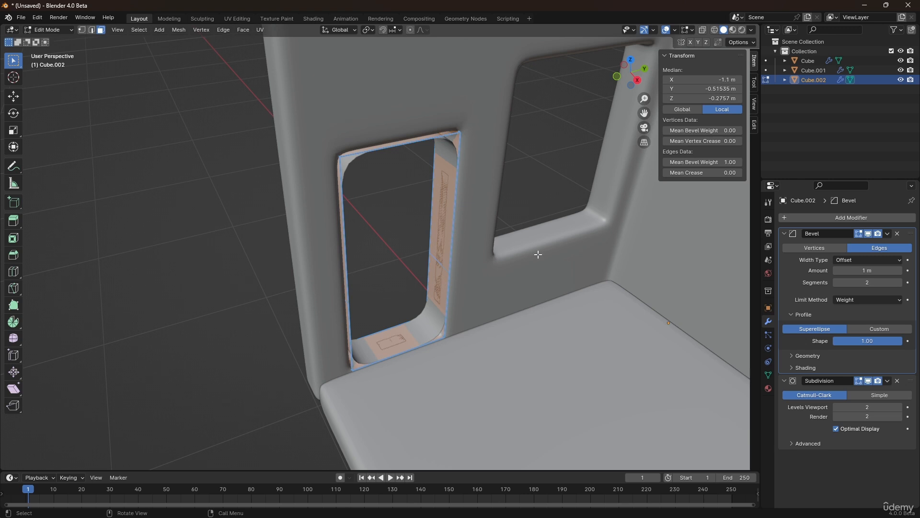
Step: Try to extrude the door frame faces along their normals by about -0.087 m
key(alt+e)
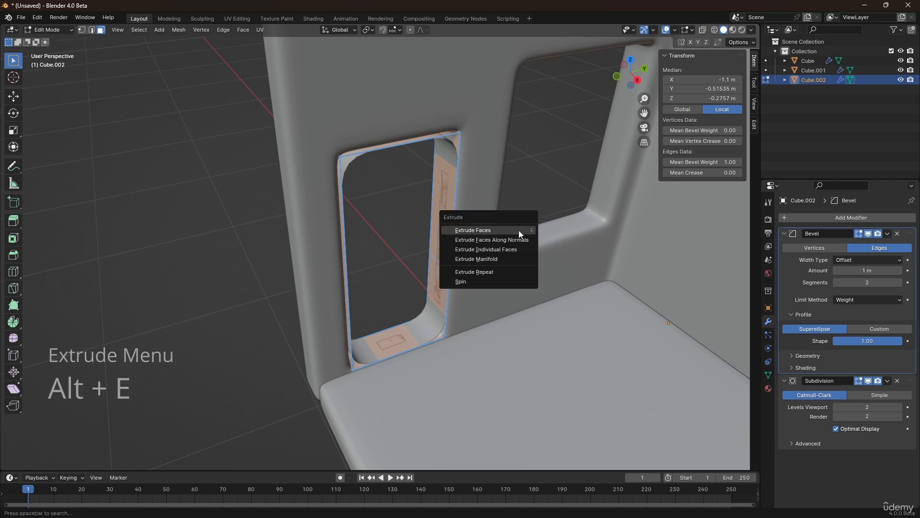
click(482, 240)
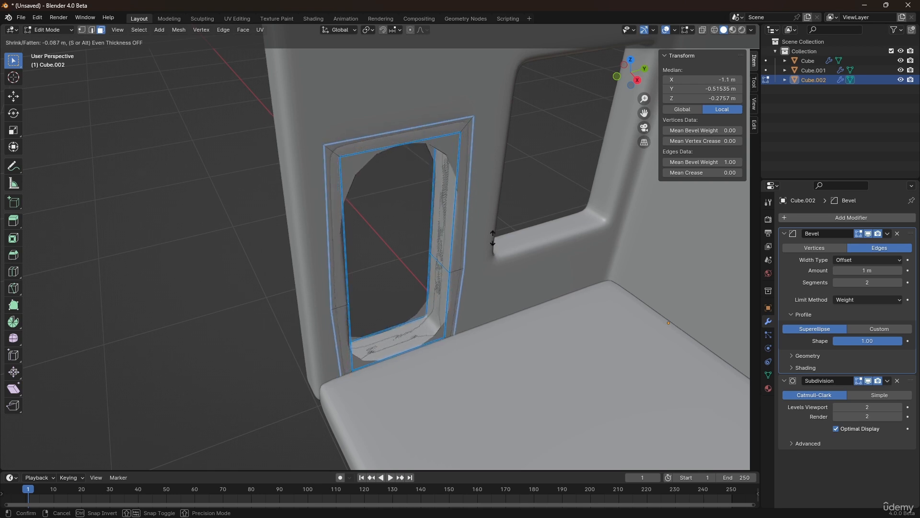
click(492, 241)
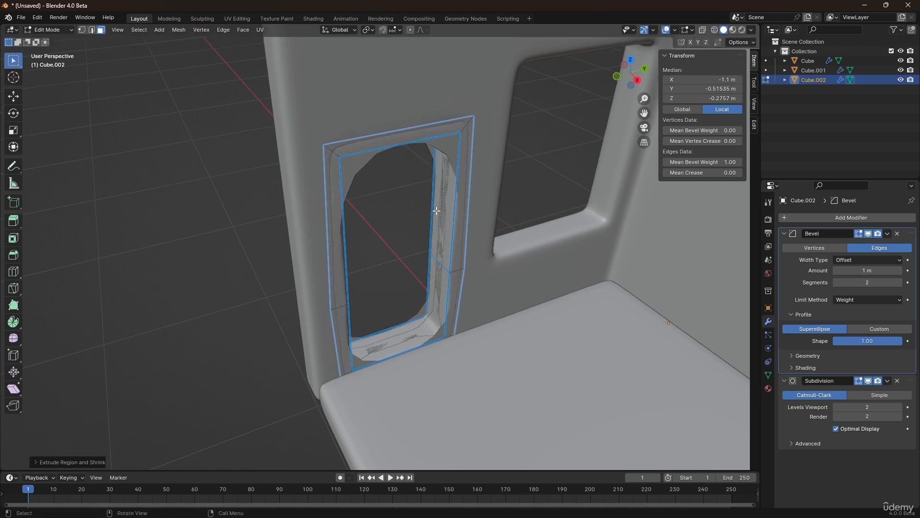
key(ctrl+z)
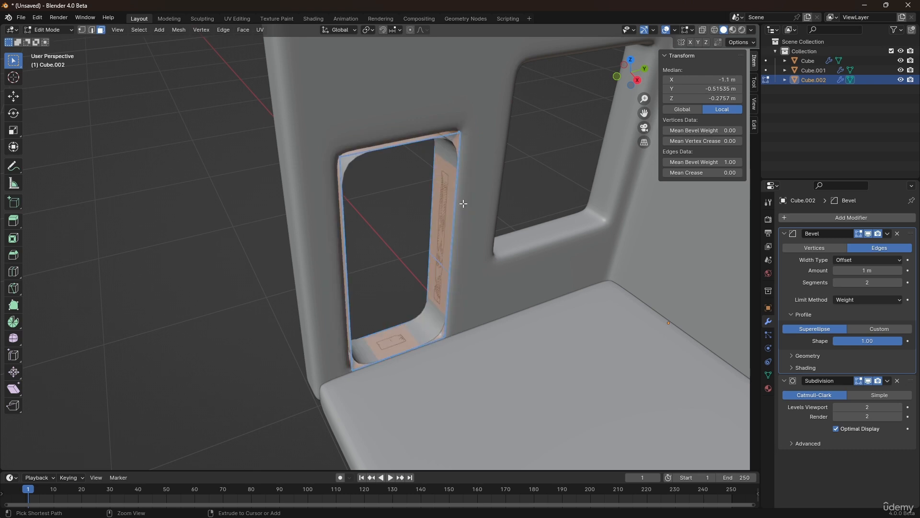
Step: Dissolve the two mid-height edges crossing the inner faces of the door frame's vertical sides
scroll(438, 261, up, 3)
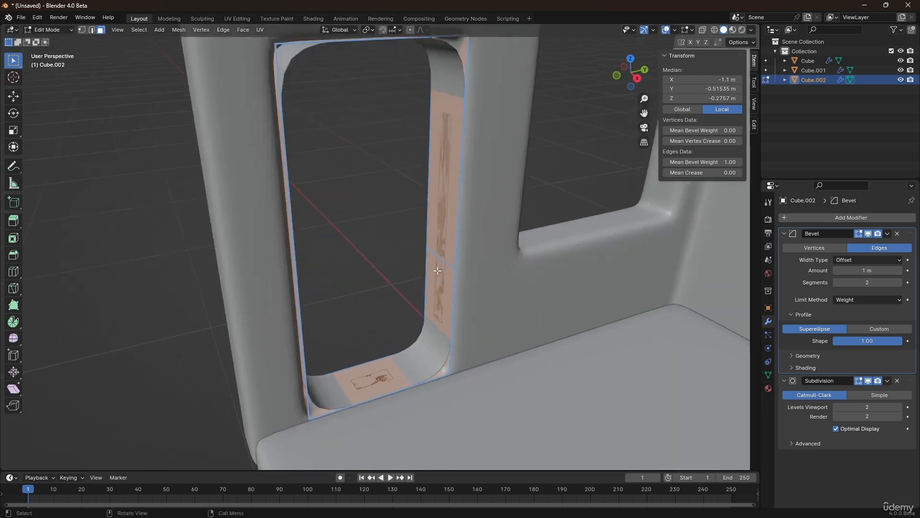
key(2)
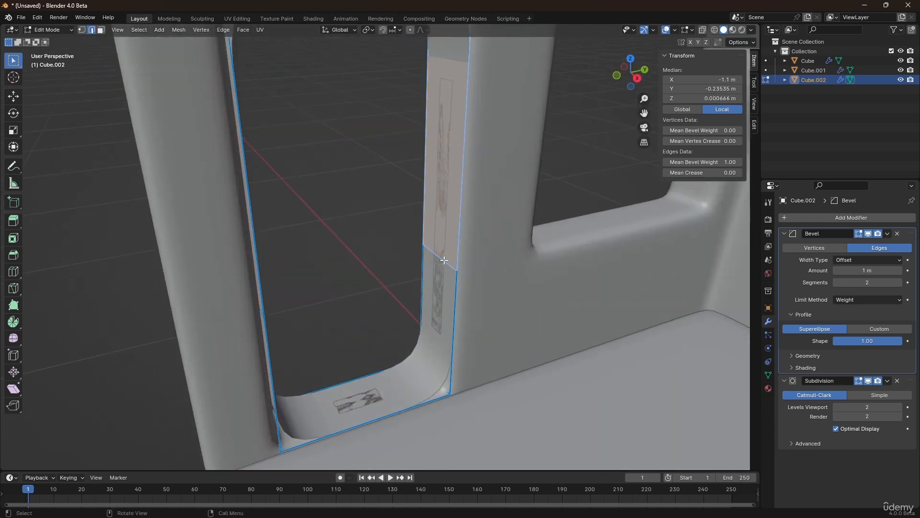
click(439, 253)
middle_drag(441, 268, 405, 265)
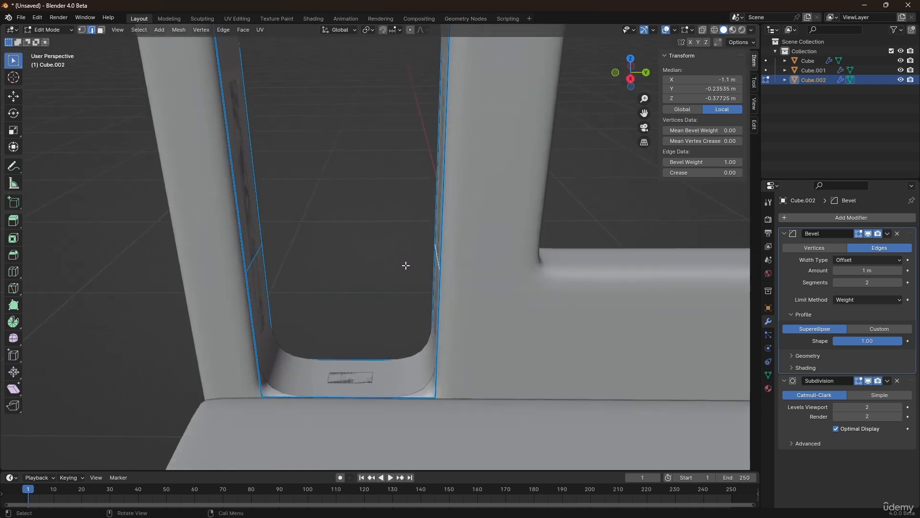
shift+click(260, 253)
shift+click(259, 254)
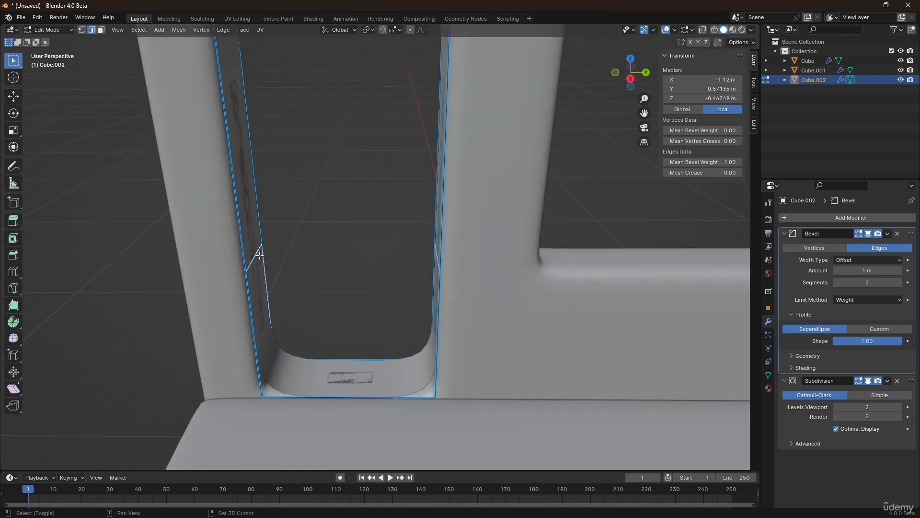
shift+click(264, 266)
middle_drag(276, 264, 372, 248)
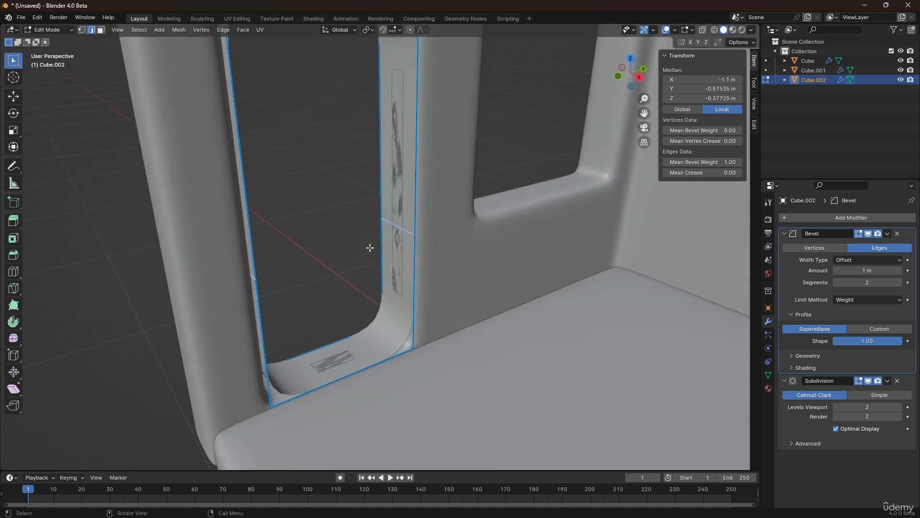
key(x)
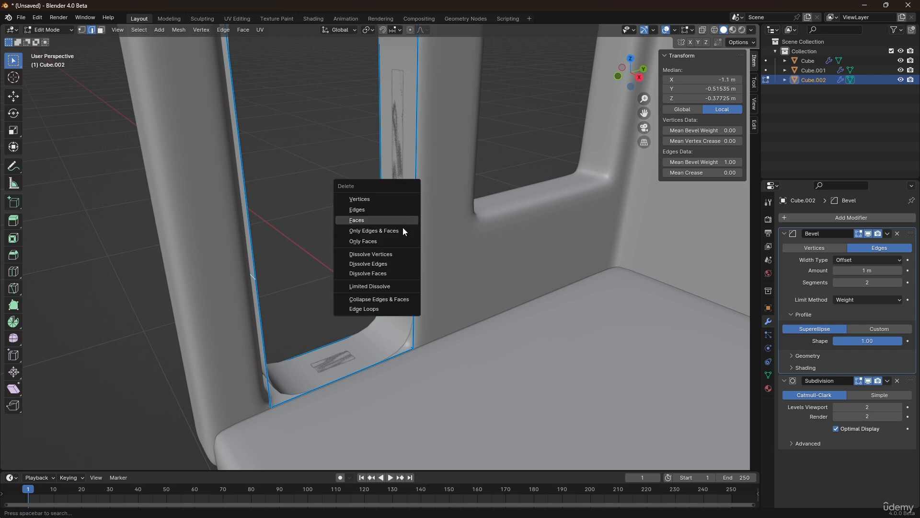
click(359, 264)
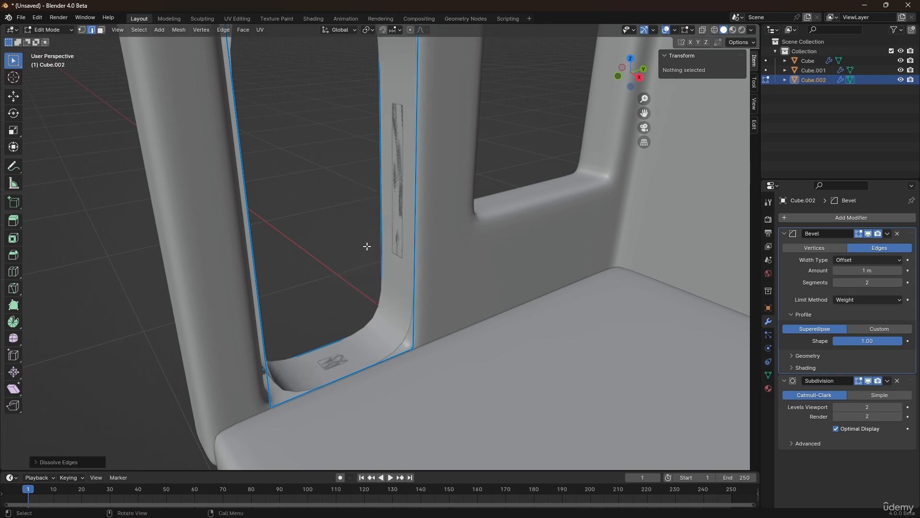
Step: Extrude all door frame faces along their normals by about -0.048 m with even thickness, and select the entire frame mesh
middle_drag(366, 246, 288, 143)
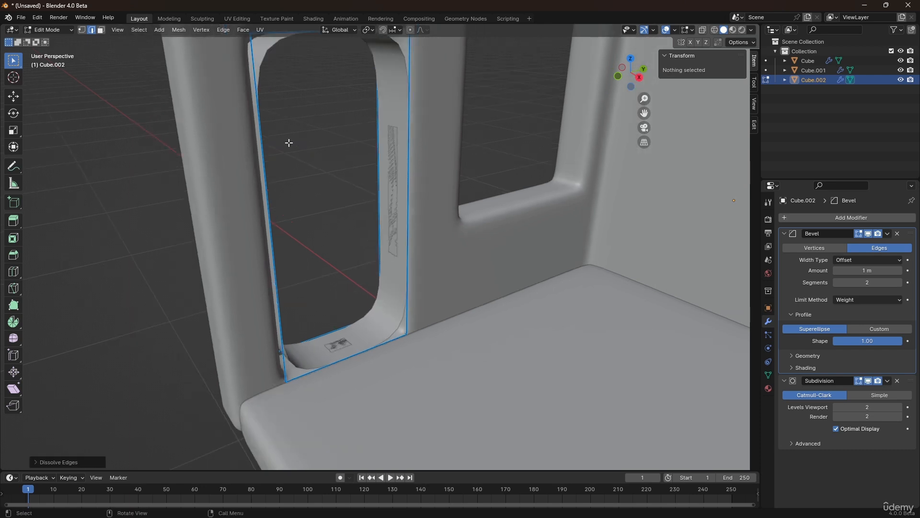
scroll(370, 169, down, 2)
shift+middle_drag(372, 181, 460, 207)
scroll(401, 220, up, 1)
key(ctrl+z)
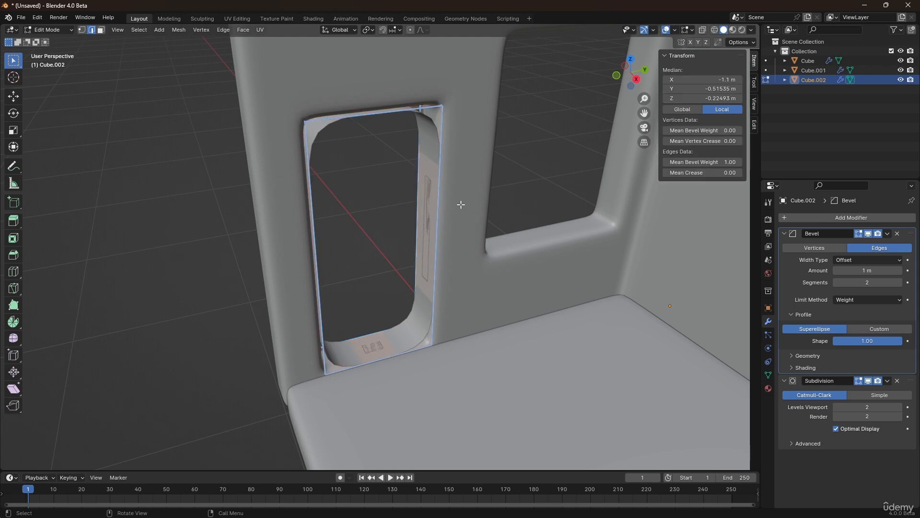
key(alt+e)
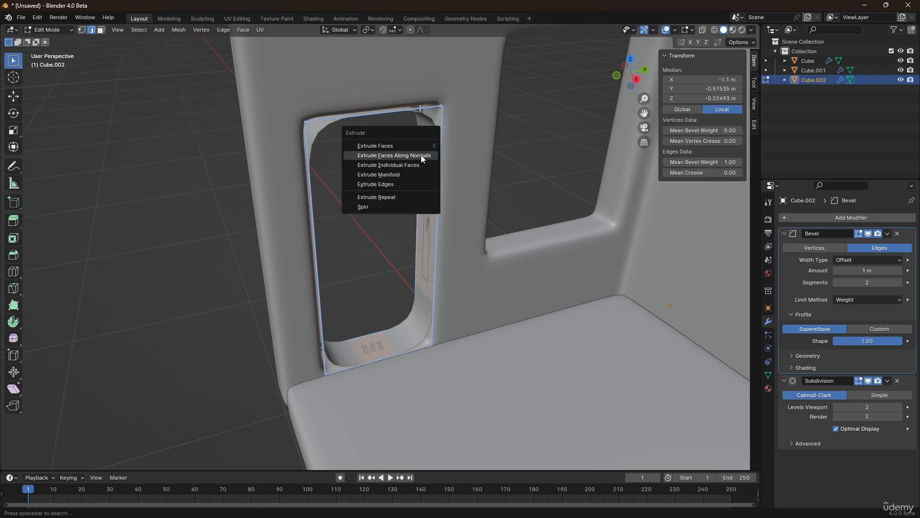
click(420, 154)
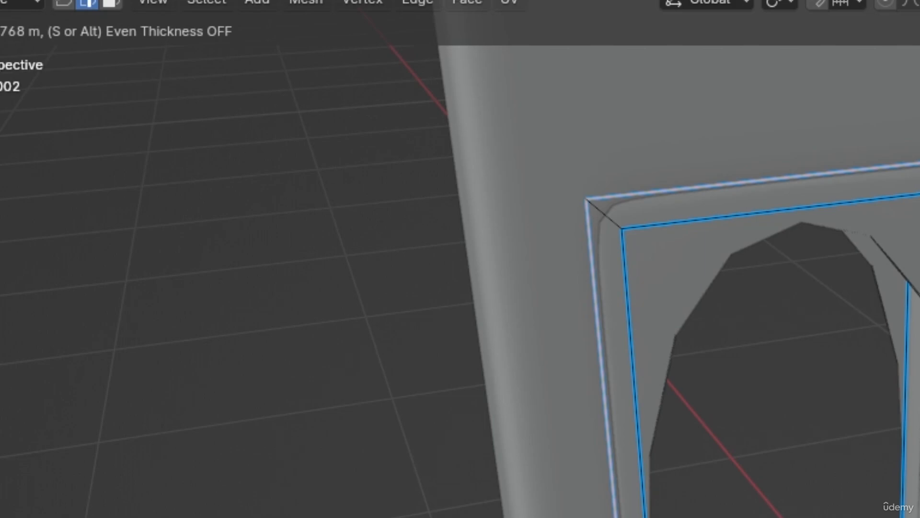
key(s)
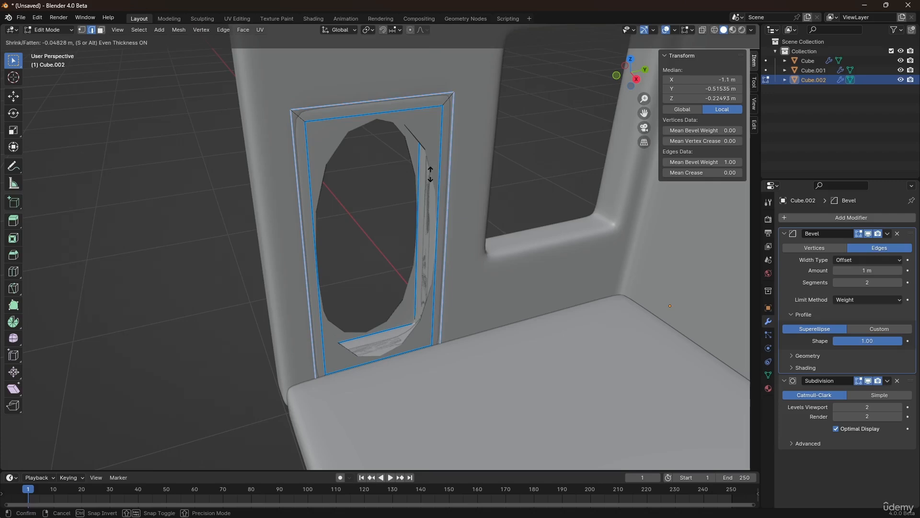
click(430, 174)
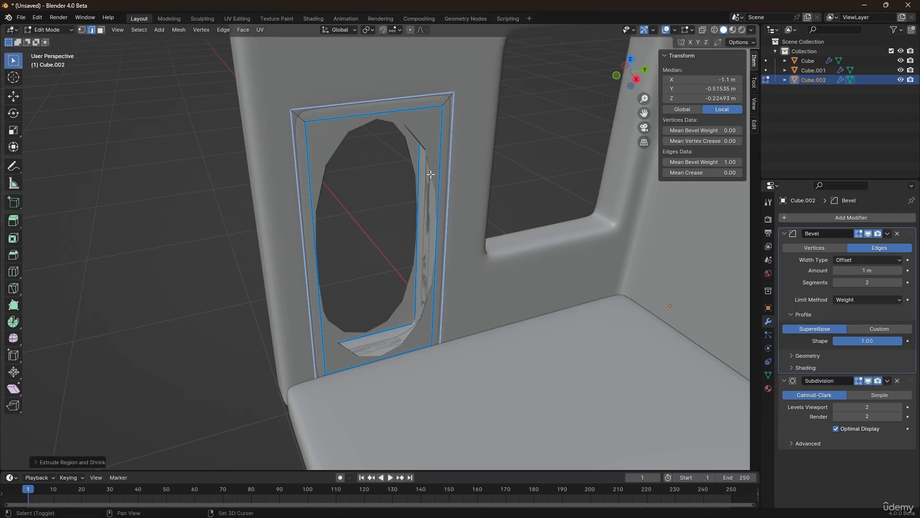
middle_drag(430, 174, 406, 211)
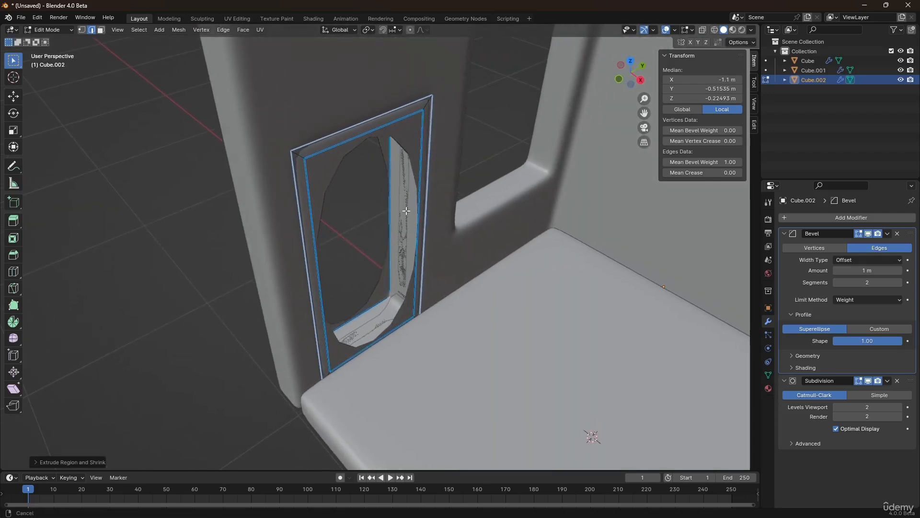
key(a)
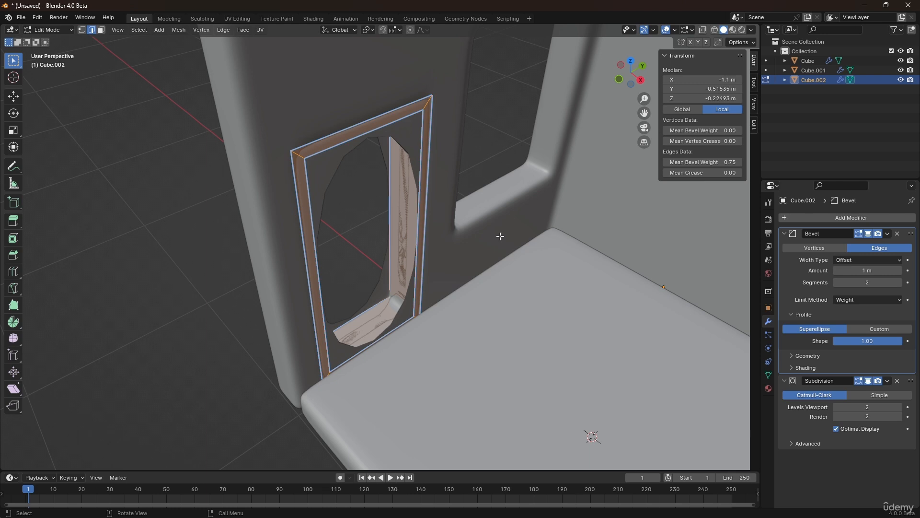
Step: Try to deepen the door frame by scaling it up along the global X axis
key(s)
key(x)
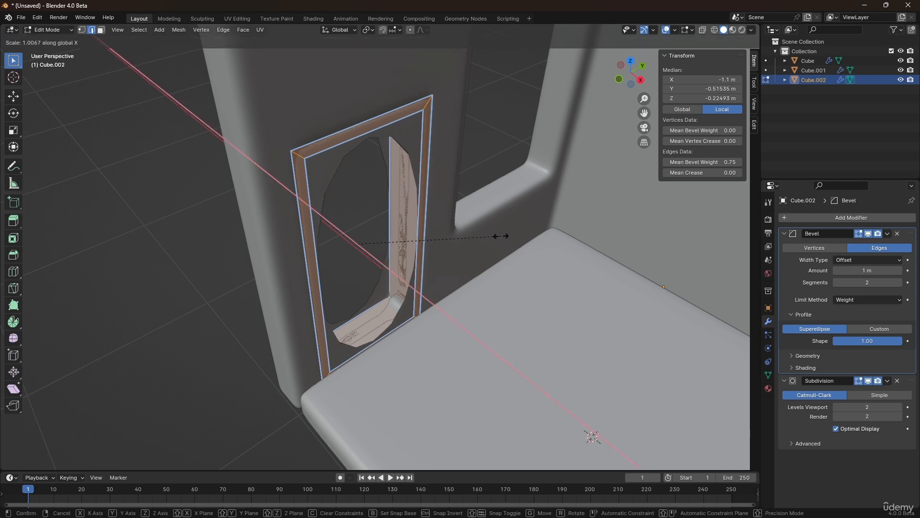
click(527, 237)
middle_drag(366, 265, 352, 247)
key(ctrl+z)
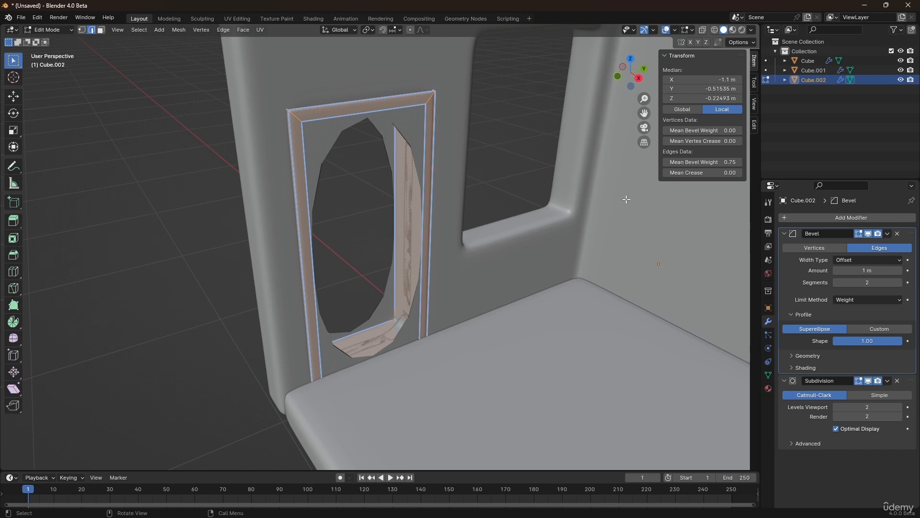
Step: Set the mean edge bevel weight of the whole door frame to 1.00
drag(676, 162, 707, 162)
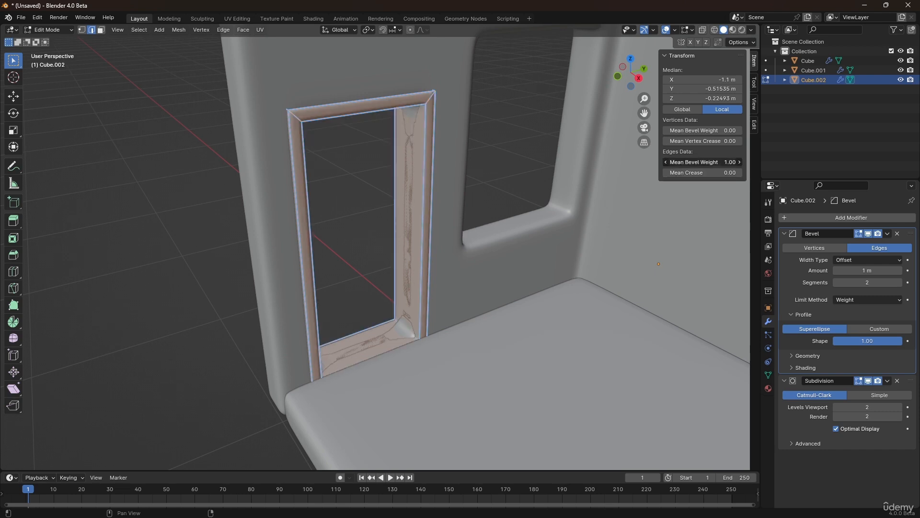
Step: Scale the door frame's inner face loop to about 0.974 along Y and Z only, leaving X locked
scroll(440, 322, up, 2)
alt+click(406, 340)
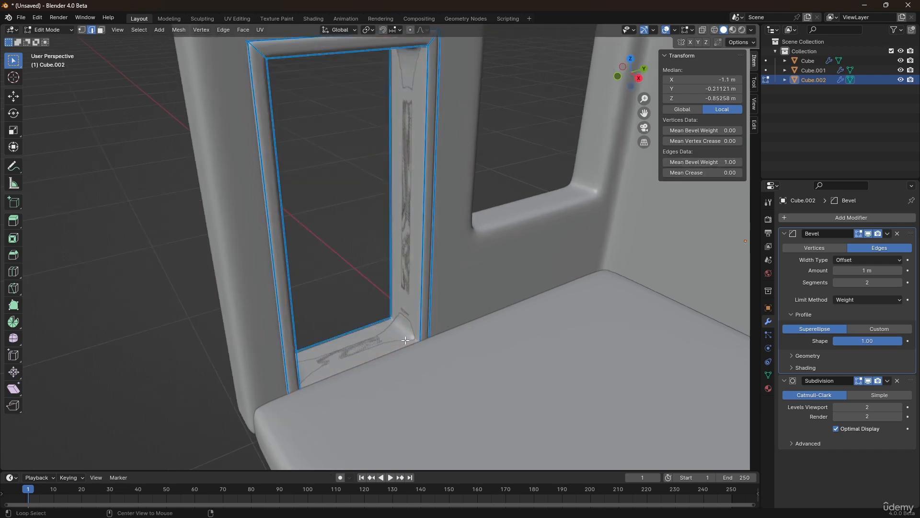
key(3)
alt+click(405, 339)
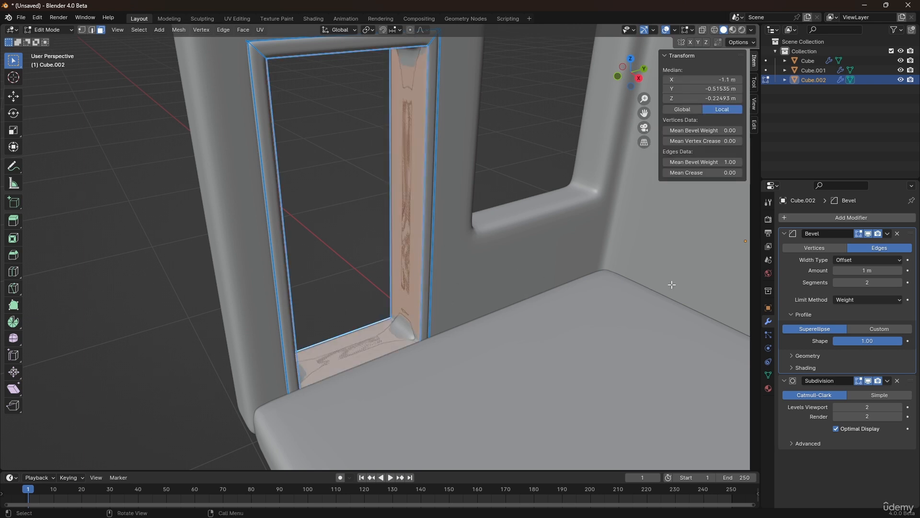
key(s)
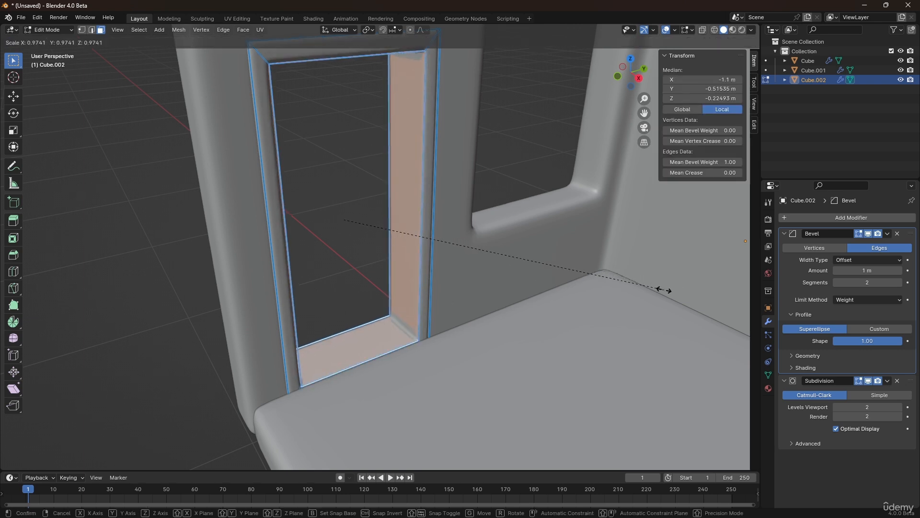
key(x)
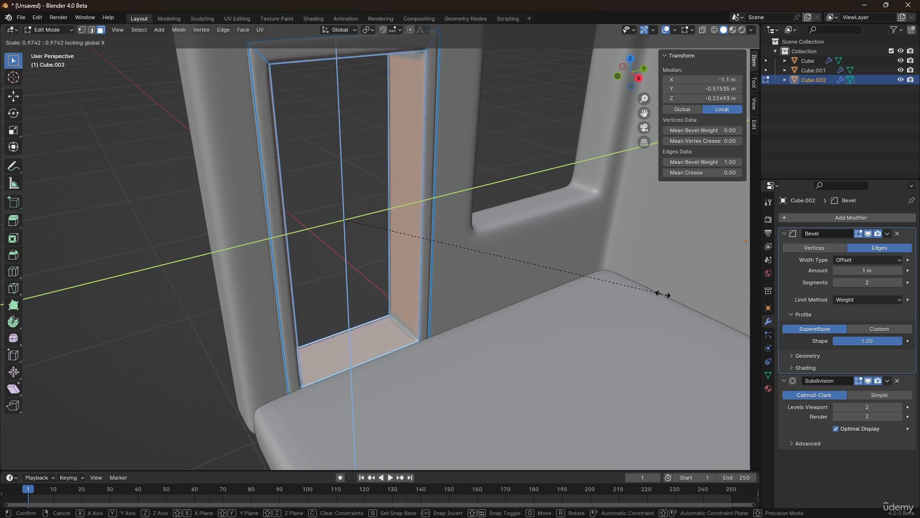
click(662, 294)
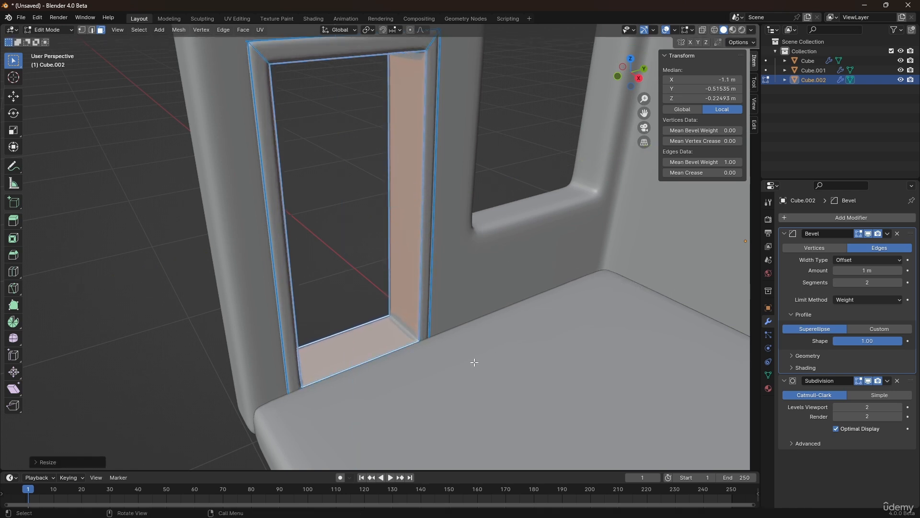
Step: Duplicate the door frame's inner face loop in place and separate the copy into its own object
click(353, 250)
middle_drag(355, 285, 427, 312)
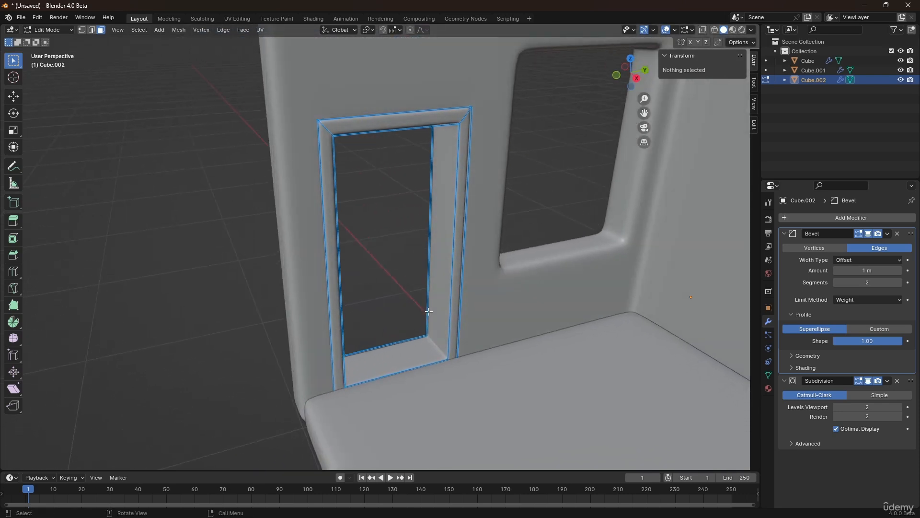
alt+click(433, 344)
key(g)
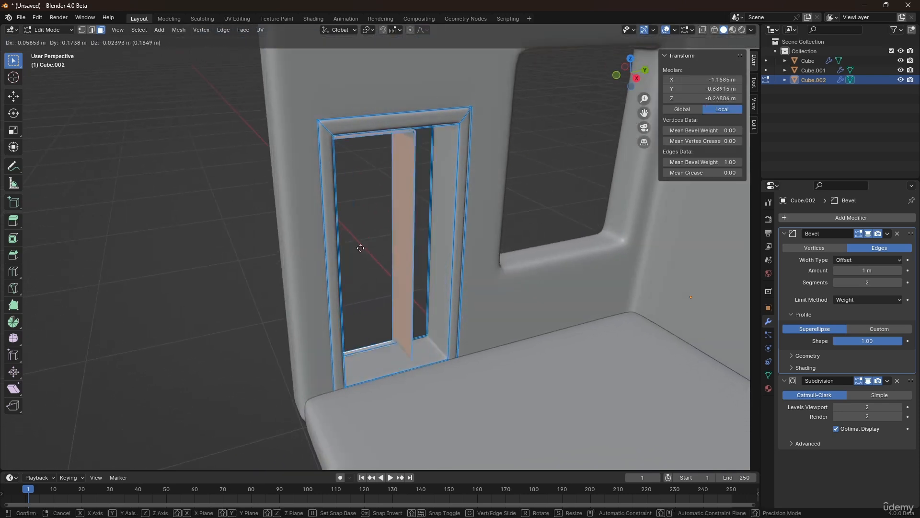
right_click(350, 233)
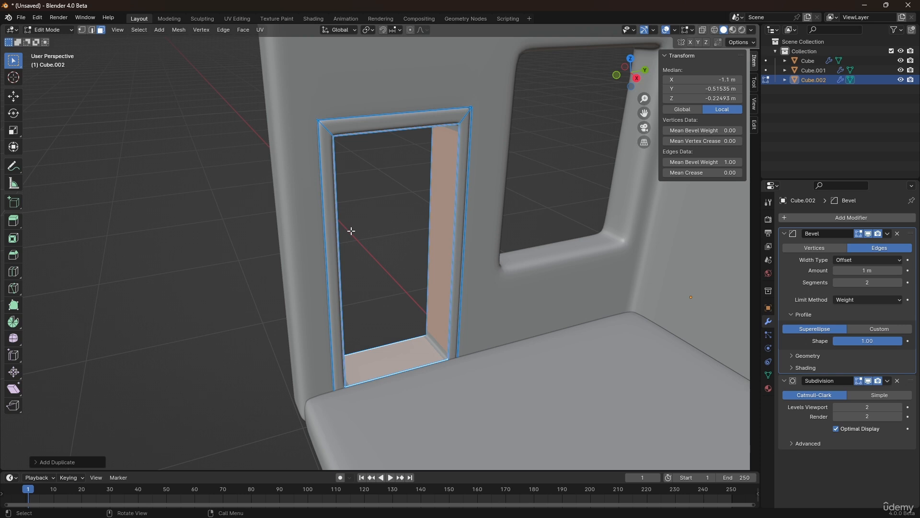
key(p)
click(350, 231)
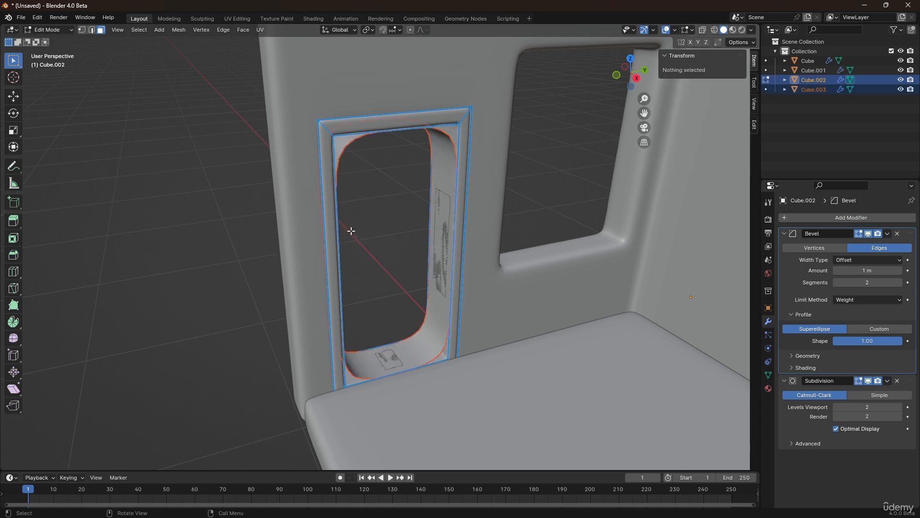
key(Tab)
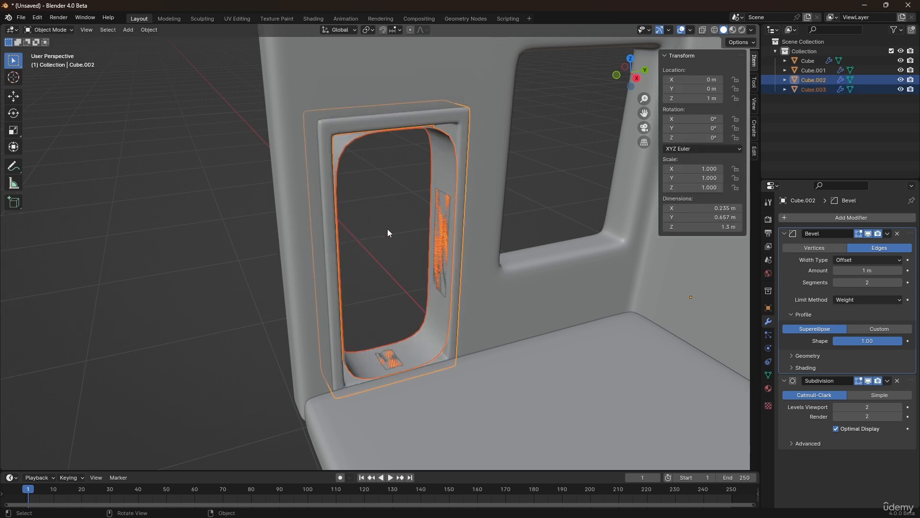
Step: Fill both open sides of the separated loop to form a door slab, and inset its front and back faces
click(444, 144)
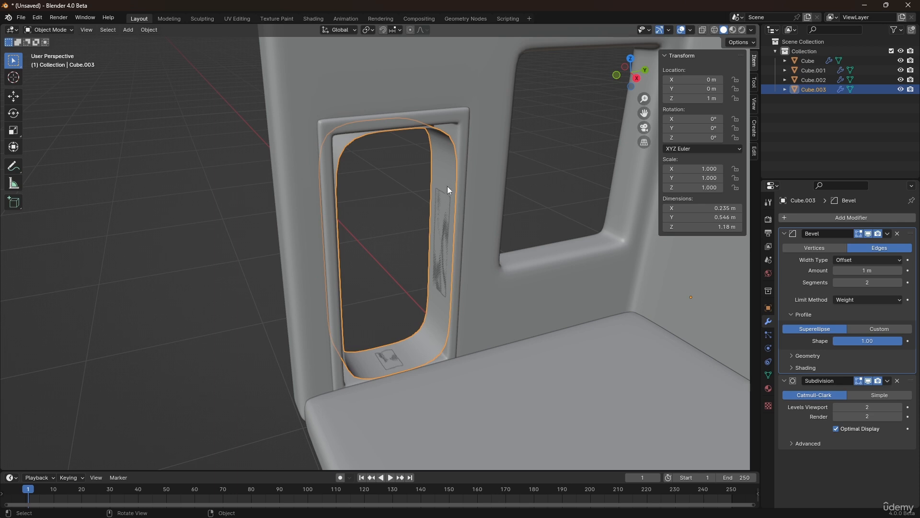
key(Tab)
shift+middle_drag(447, 191, 413, 217)
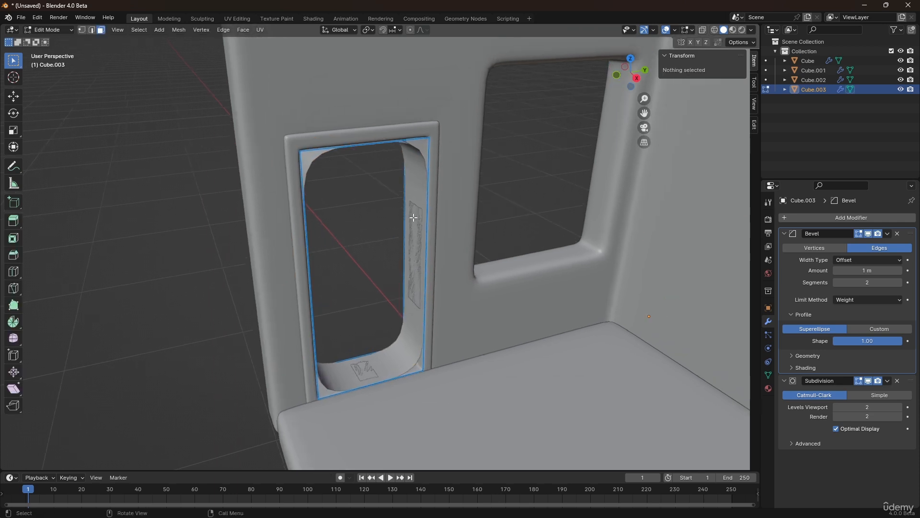
alt+click(414, 221)
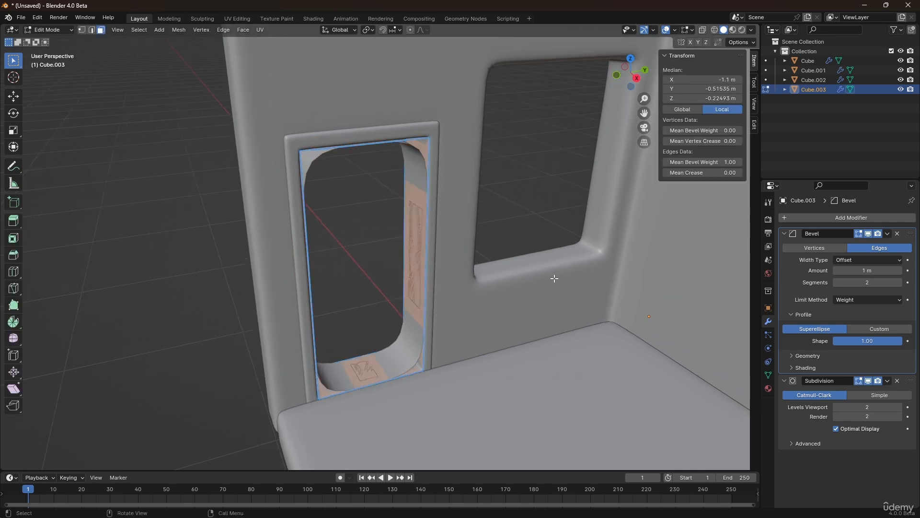
key(f)
mouse_move(554, 278)
middle_down()
mouse_move(382, 235)
mouse_move(418, 242)
mouse_move(361, 220)
mouse_move(364, 208)
mouse_move(345, 197)
mouse_move(439, 223)
middle_up()
click(281, 226)
middle_drag(327, 212, 373, 181)
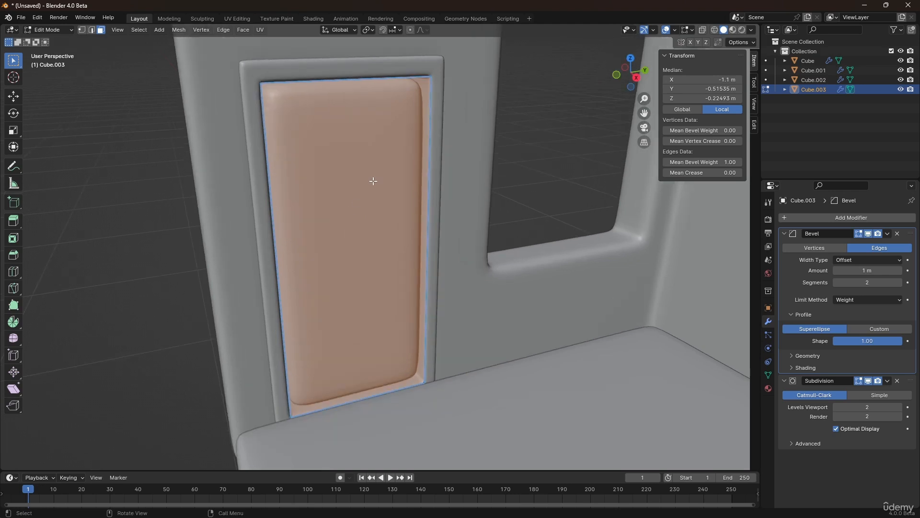
key(i)
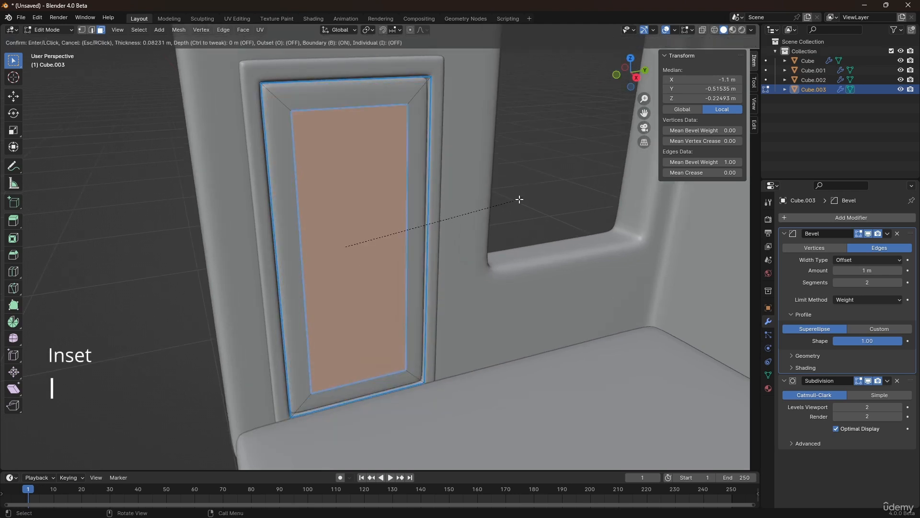
click(530, 191)
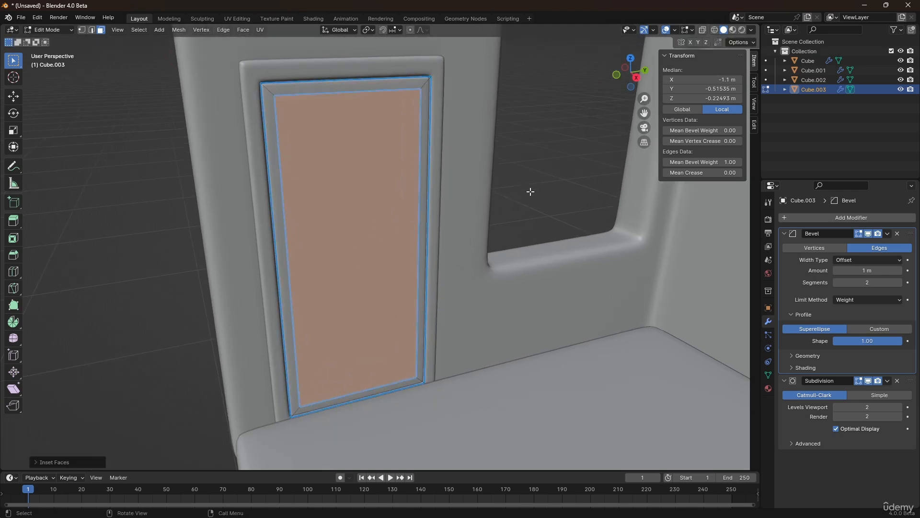
Step: Cut three evenly spaced horizontal edge loops around the door and bevel them into narrow strips
key(ctrl+r)
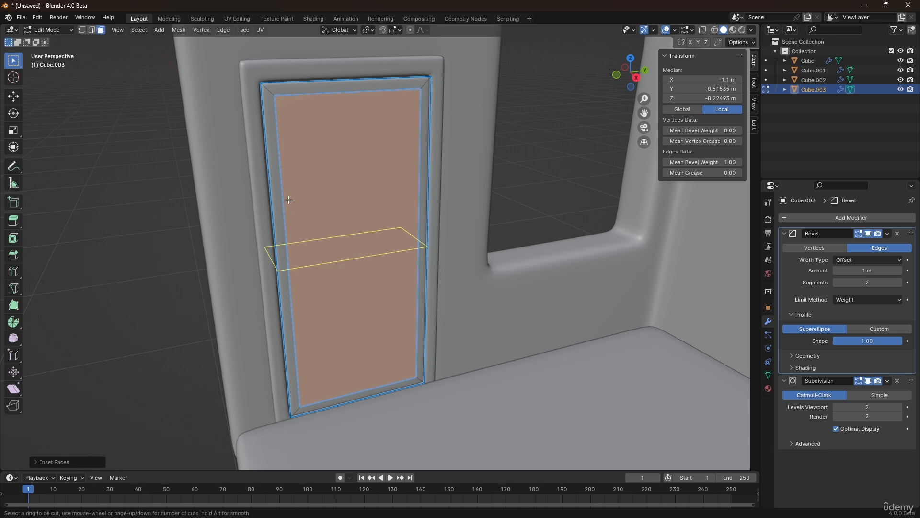
scroll(288, 200, up, 1)
scroll(288, 200, up, 1)
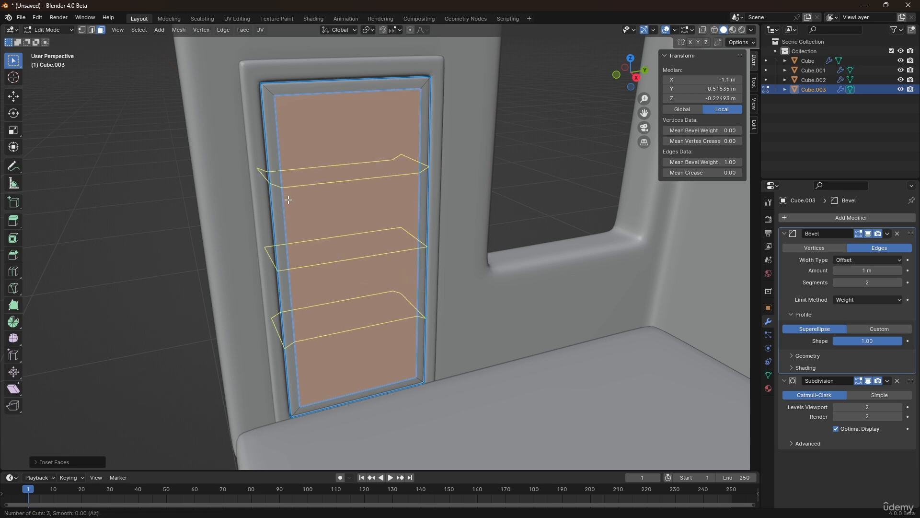
click(288, 200)
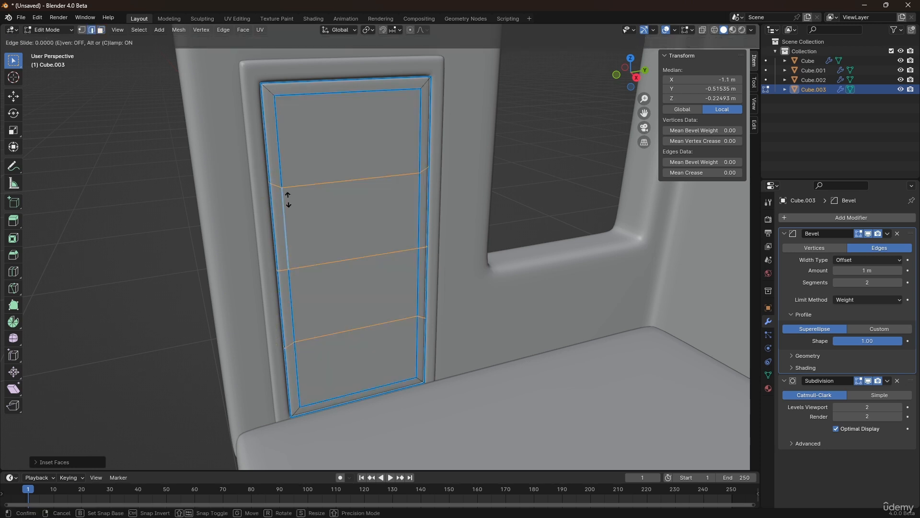
right_click(288, 200)
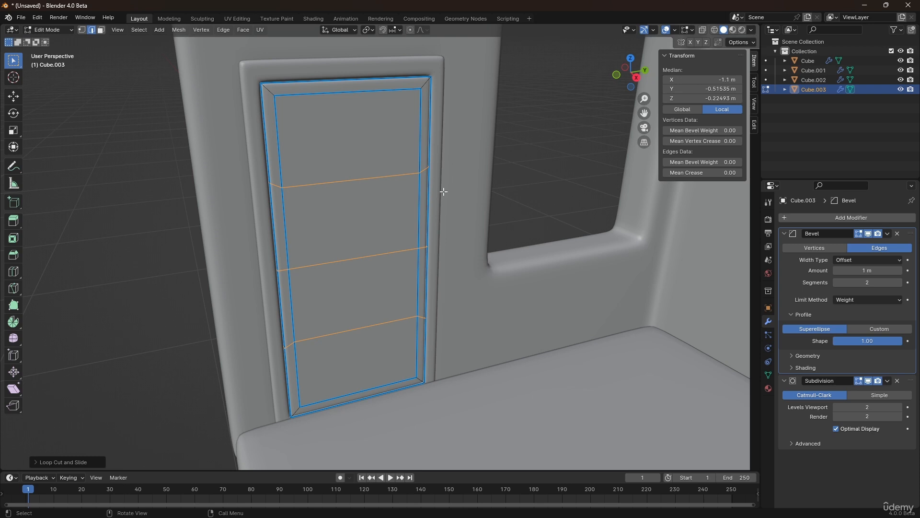
key(ctrl+b)
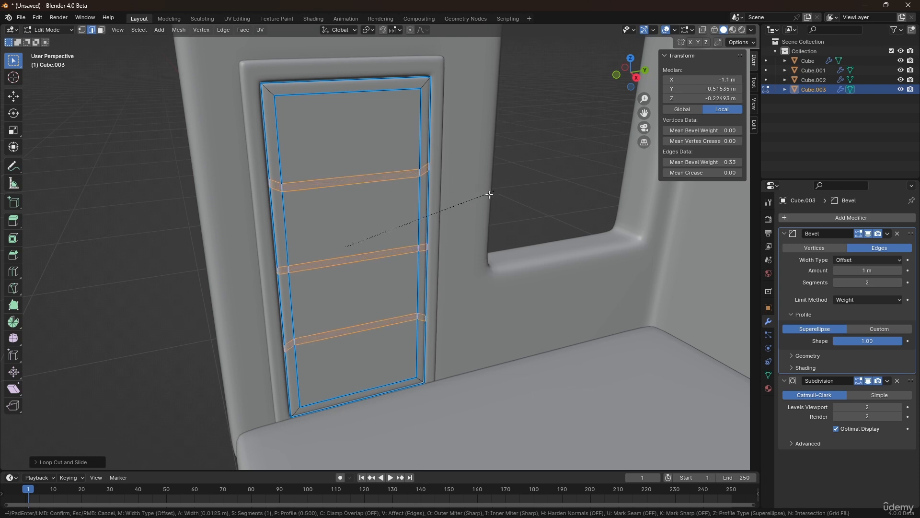
click(514, 189)
Step: Inset the four large panel faces on both the front and back of the door by about 0.02 m
mouse_move(390, 206)
middle_down()
mouse_move(390, 195)
mouse_move(375, 200)
middle_up()
key(3)
click(366, 135)
shift+click(365, 213)
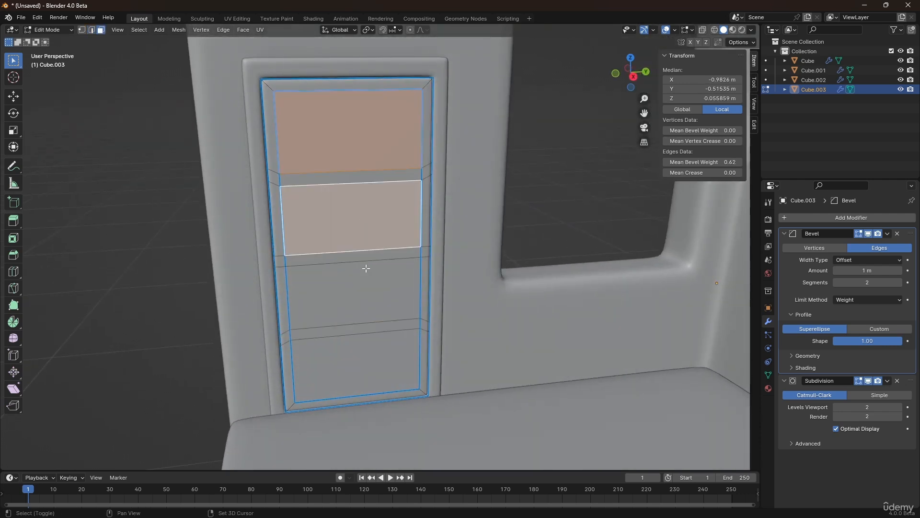
shift+click(366, 269)
shift+click(370, 349)
middle_drag(369, 349, 412, 239)
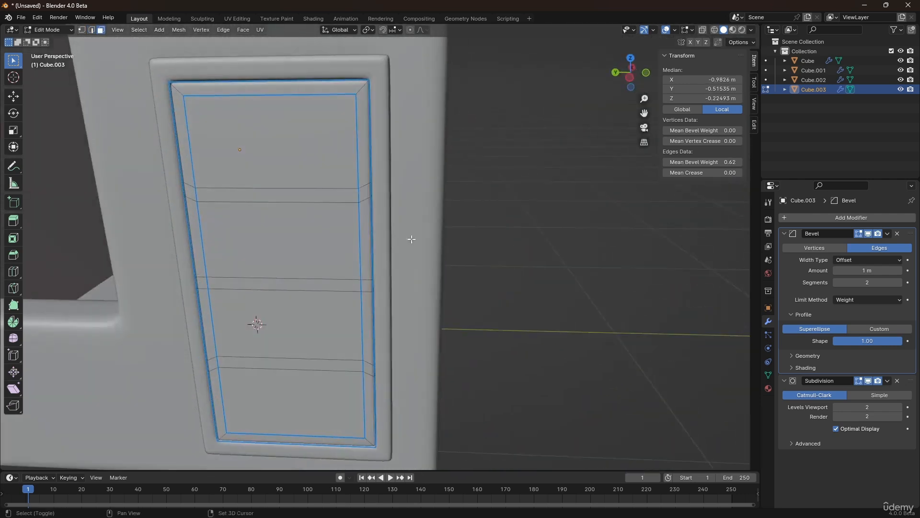
click(315, 154)
shift+click(303, 273)
shift+click(304, 307)
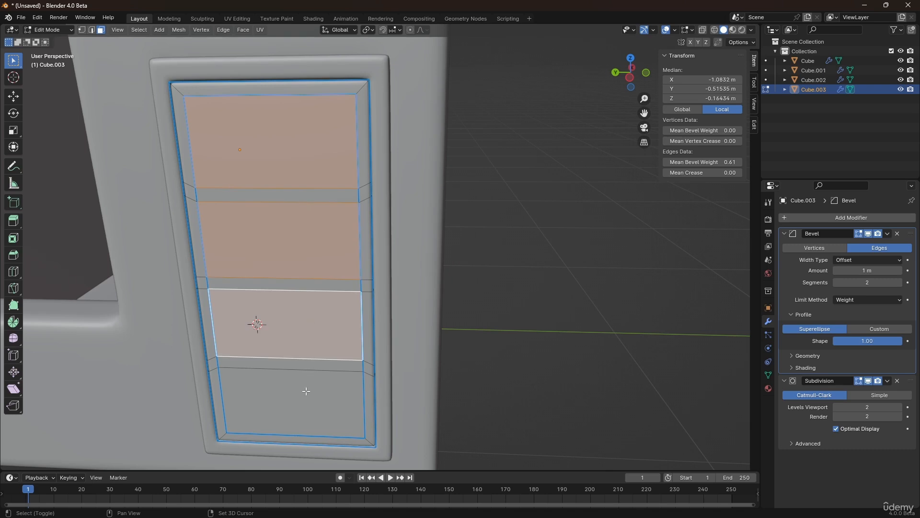
shift+click(303, 390)
middle_drag(304, 390, 309, 270)
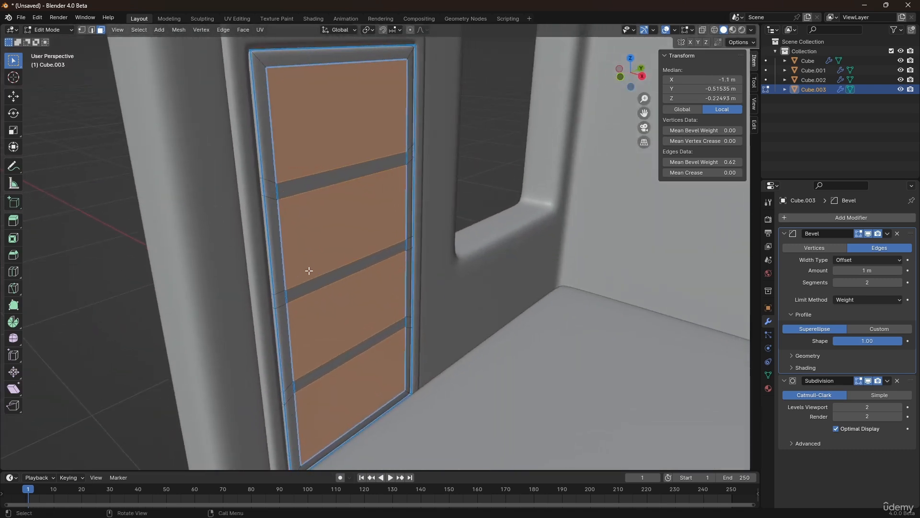
key(i)
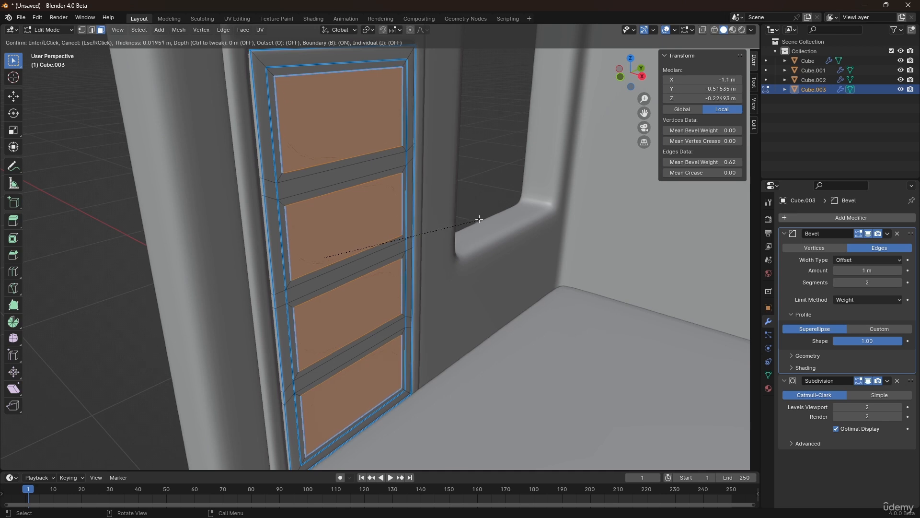
click(479, 217)
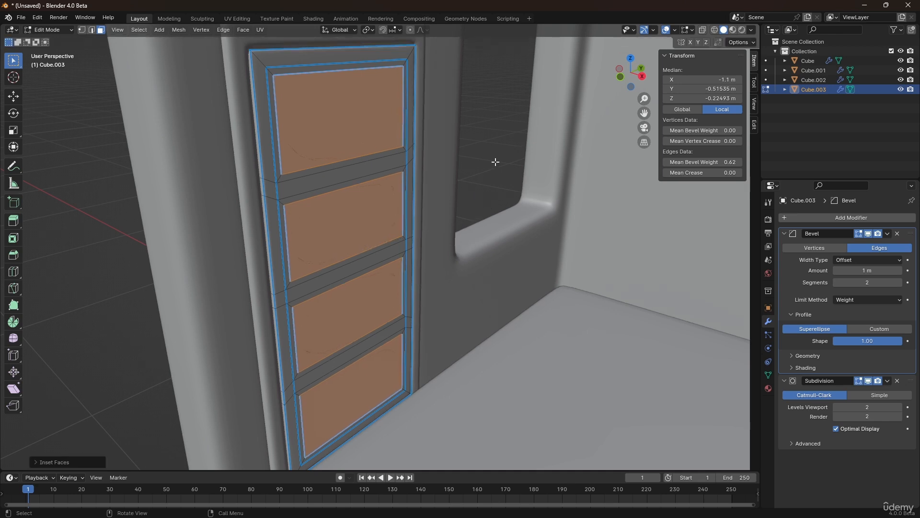
Step: Extrude the inset panel faces in place and scale them inward along the global X axis to recess them
key(e)
click(525, 140)
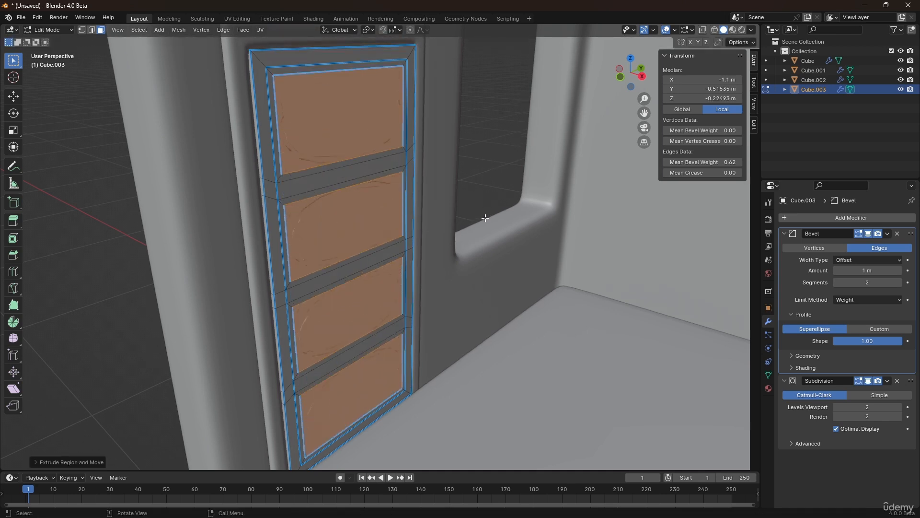
scroll(473, 189, down, 3)
scroll(462, 187, up, 1)
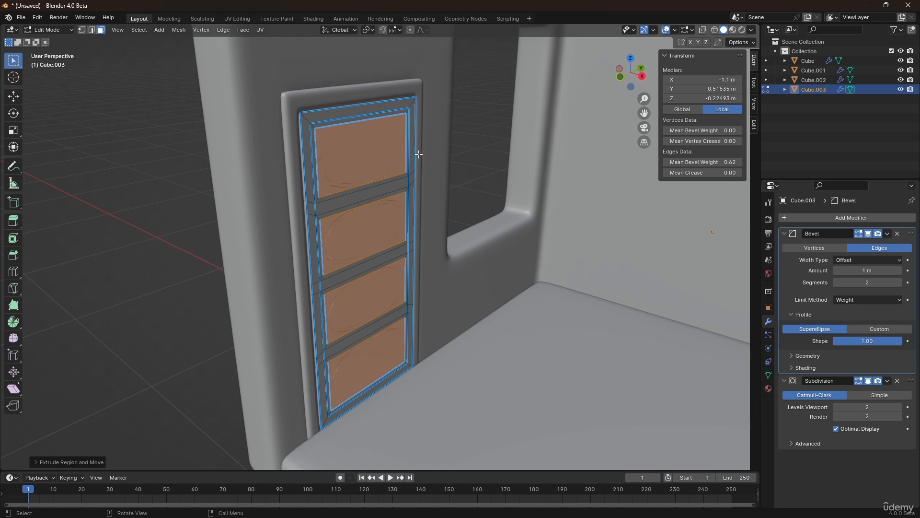
middle_drag(419, 154, 440, 164)
shift+middle_drag(499, 210, 476, 205)
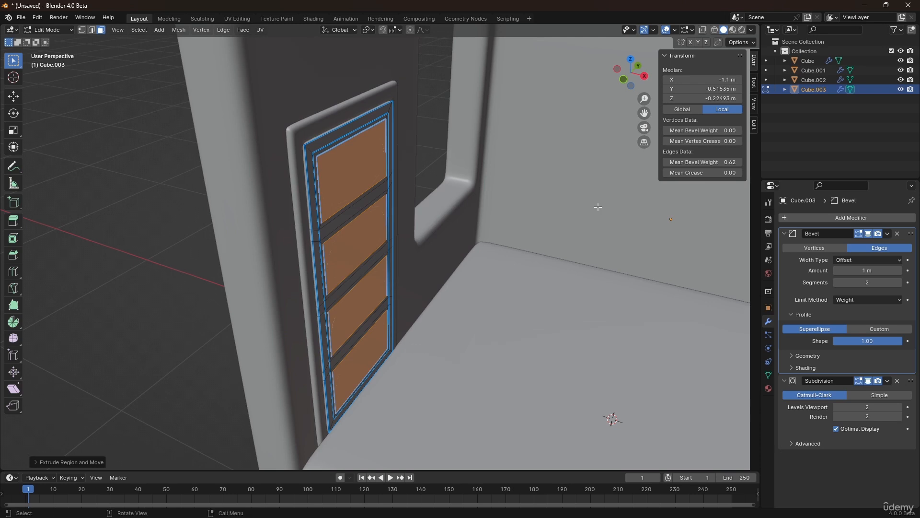
key(s)
key(x)
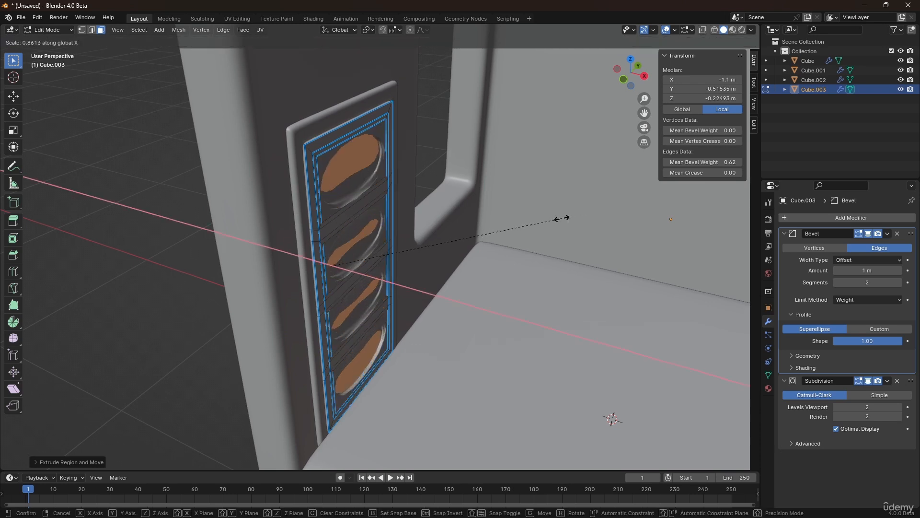
click(554, 222)
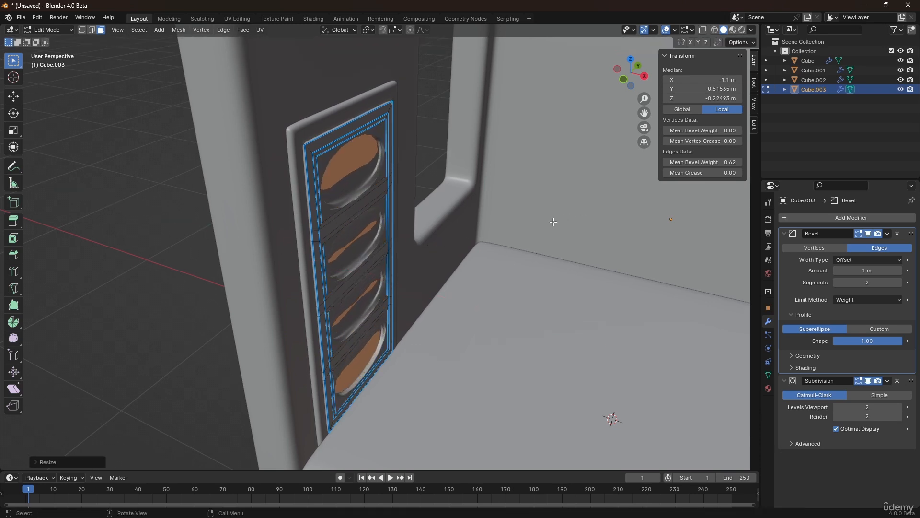
Step: Set the mean edge bevel weight of the whole door mesh to 1.00 and return to Object Mode
key(a)
drag(717, 163, 777, 163)
key(Tab)
middle_drag(470, 192, 338, 216)
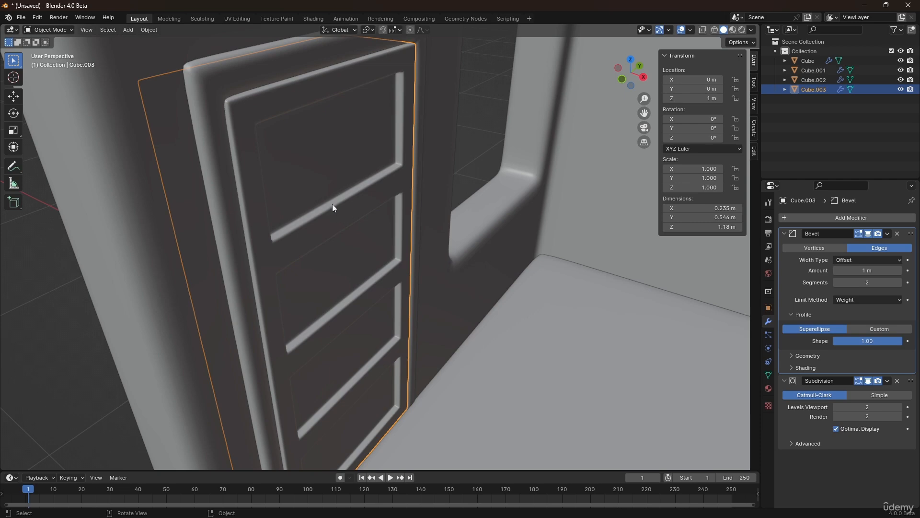
Step: Select the recessed panel faces on both sides of the door in Edit Mode
key(Tab)
click(329, 172)
shift+click(341, 245)
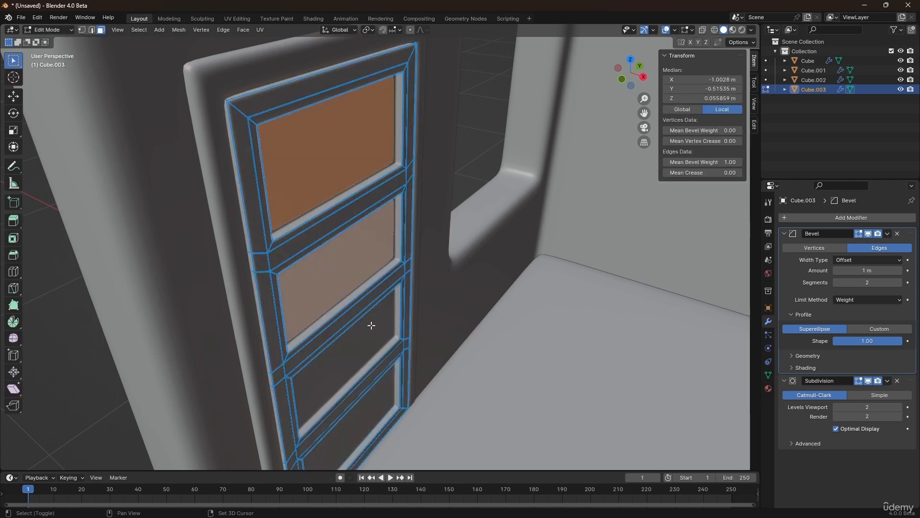
shift+click(372, 324)
shift+click(376, 400)
middle_drag(365, 312, 469, 295)
shift+click(294, 179)
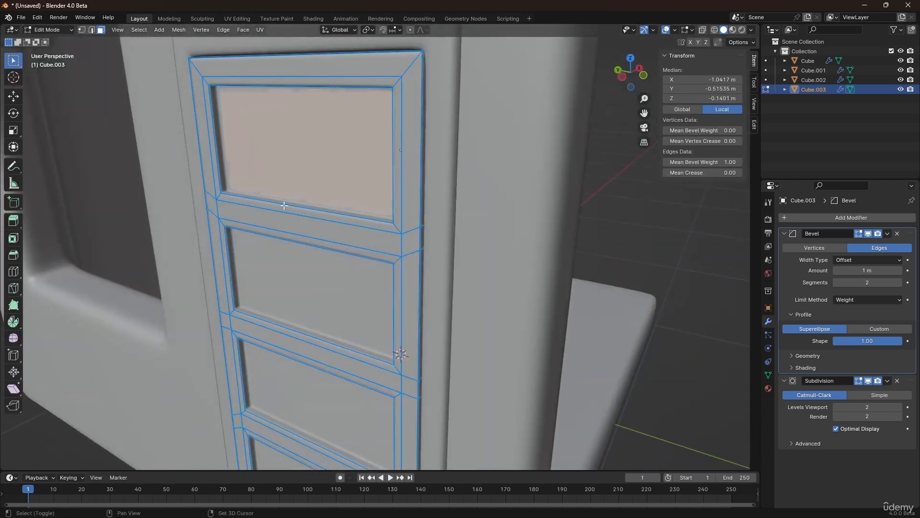
Step: Add the door's remaining recessed panel faces to the selection and scale them along the X axis
shift+click(269, 294)
shift+click(282, 386)
shift+click(263, 466)
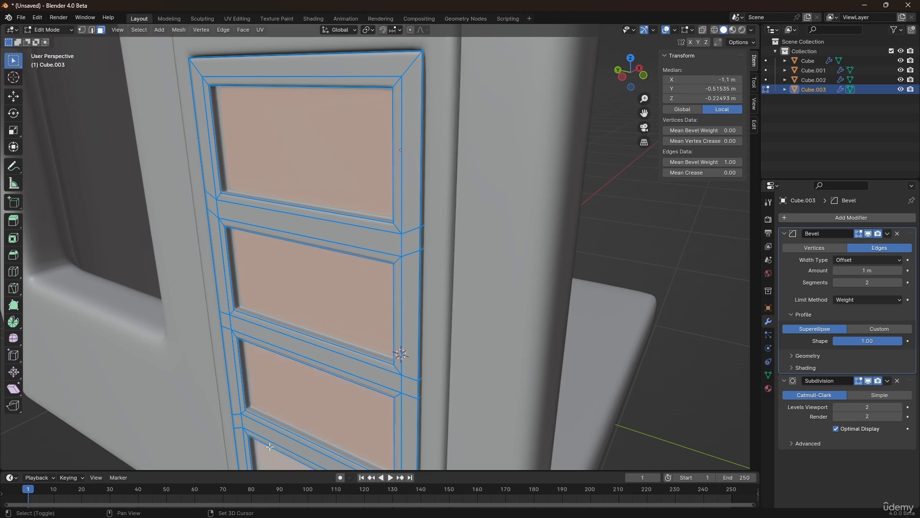
middle_drag(264, 465, 496, 304)
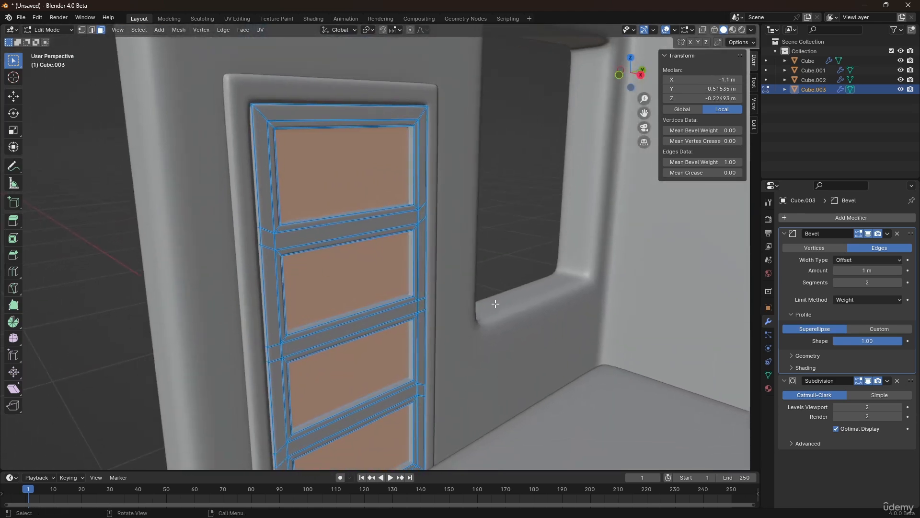
key(s)
key(x)
click(534, 308)
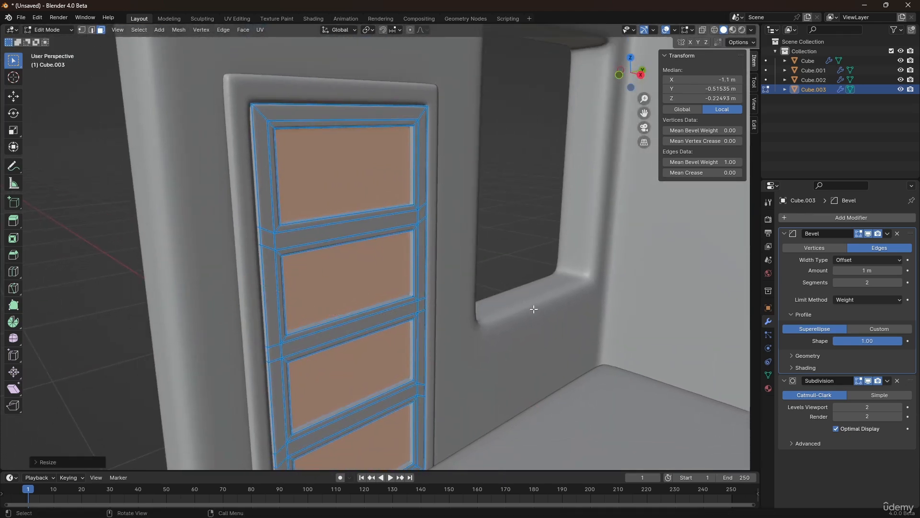
key(Tab)
Step: Duplicate the small square face on the door's latch side between the second and third panels and separate it into its own object
middle_drag(491, 303, 389, 250)
scroll(381, 297, down, 2)
scroll(379, 270, up, 2)
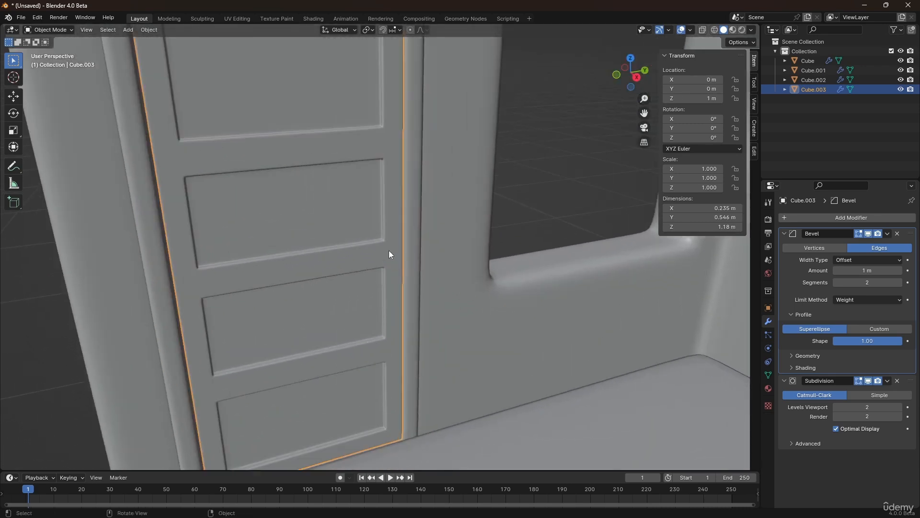
scroll(386, 253, up, 3)
scroll(387, 253, up, 2)
key(Tab)
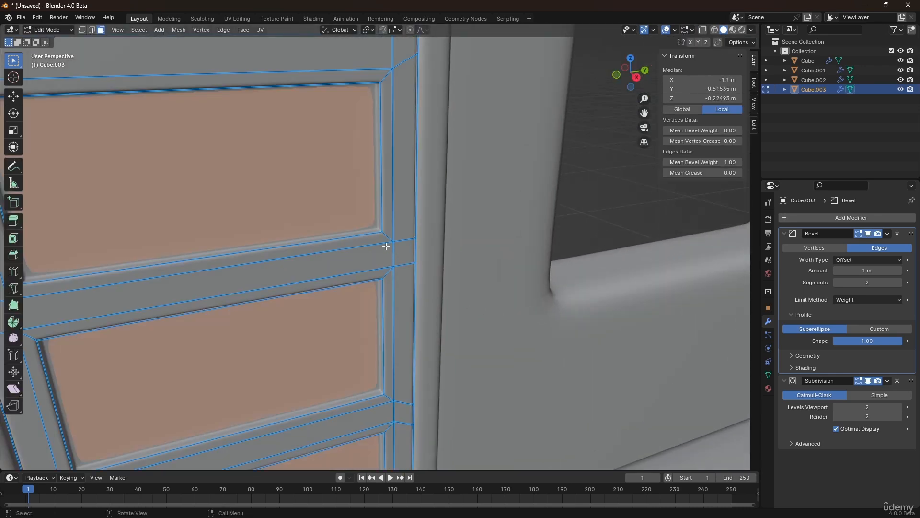
click(405, 247)
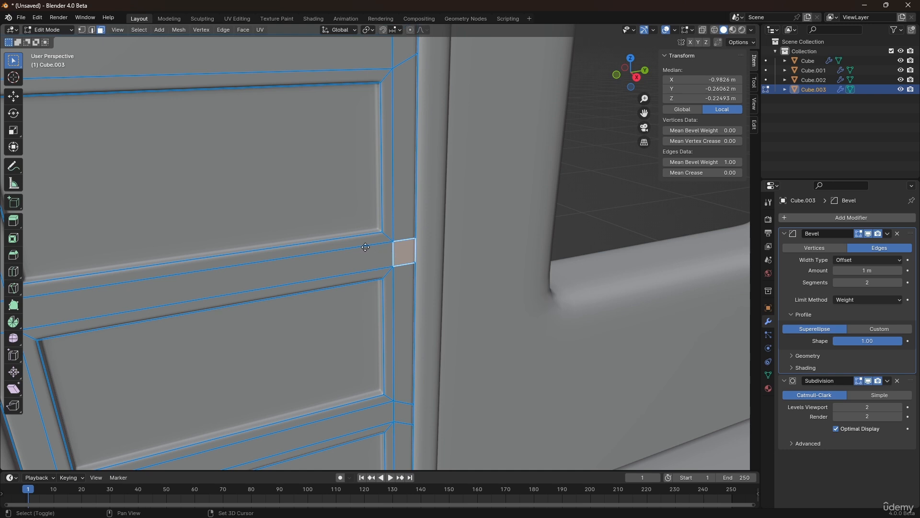
key(shift+d)
right_click(336, 229)
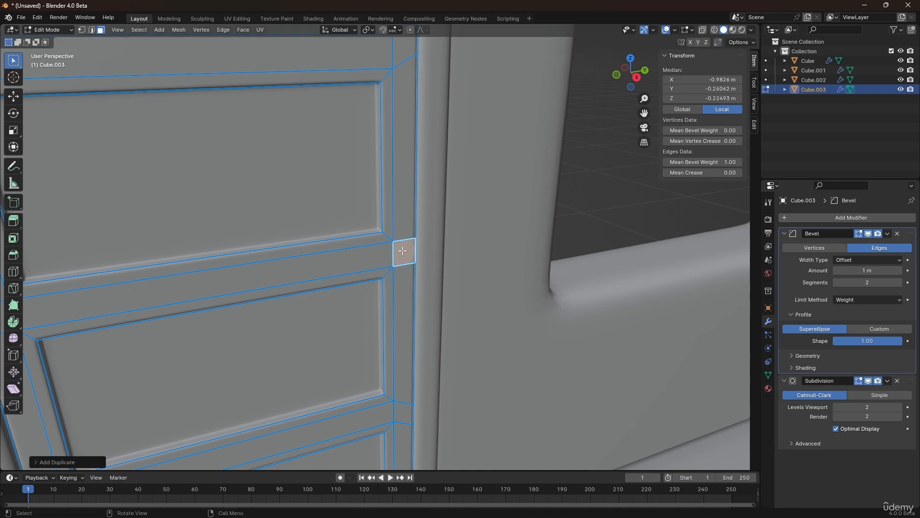
key(p)
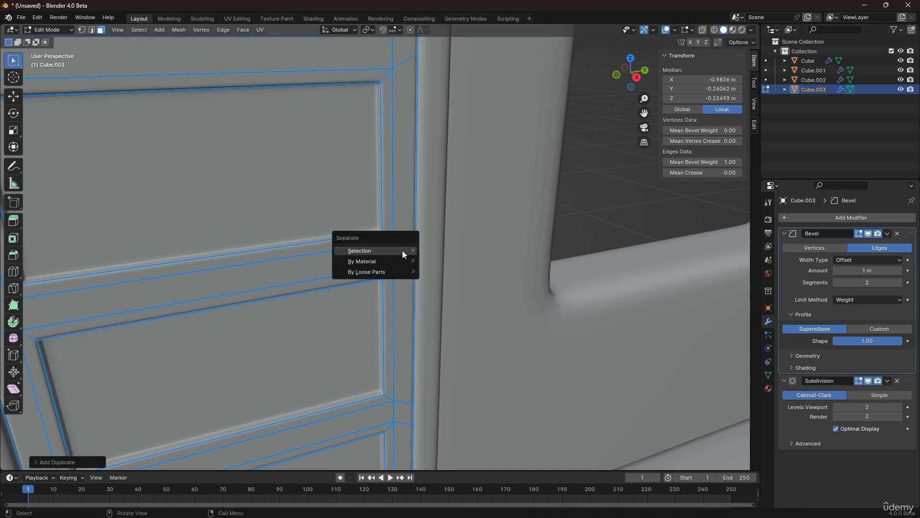
click(401, 250)
key(Tab)
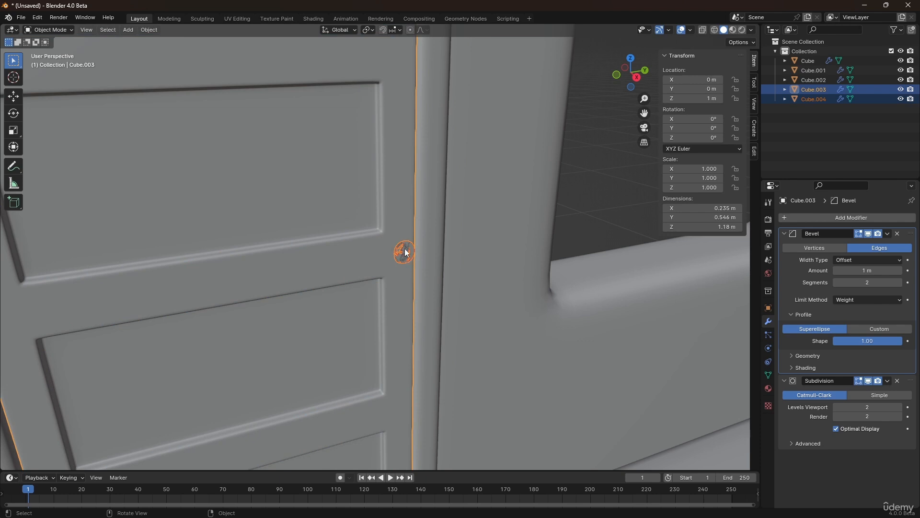
Step: Scale the separated face to about 0.8 and move its object about -0.006 m along Y
click(405, 251)
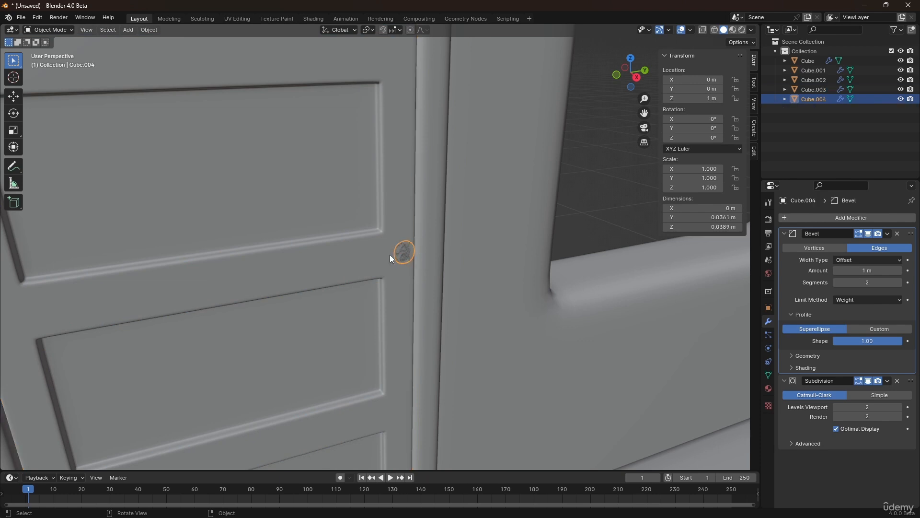
key(Tab)
scroll(403, 250, up, 6)
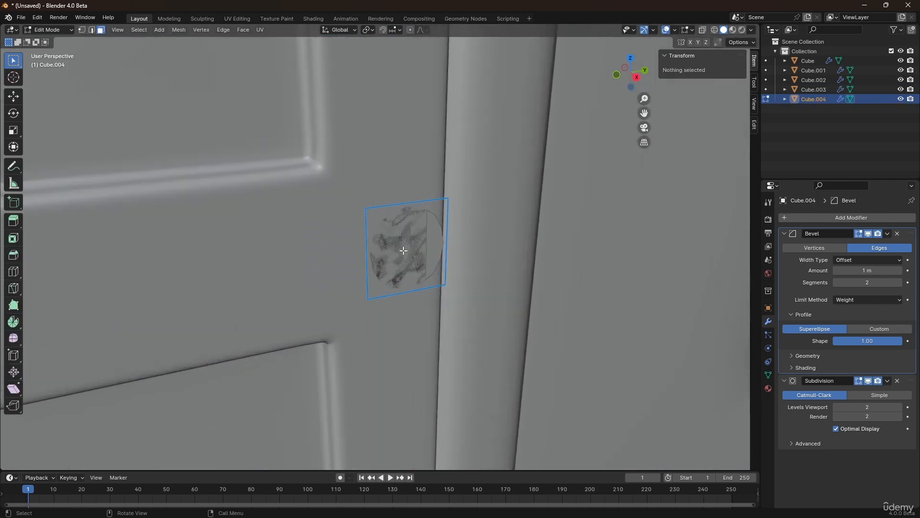
key(a)
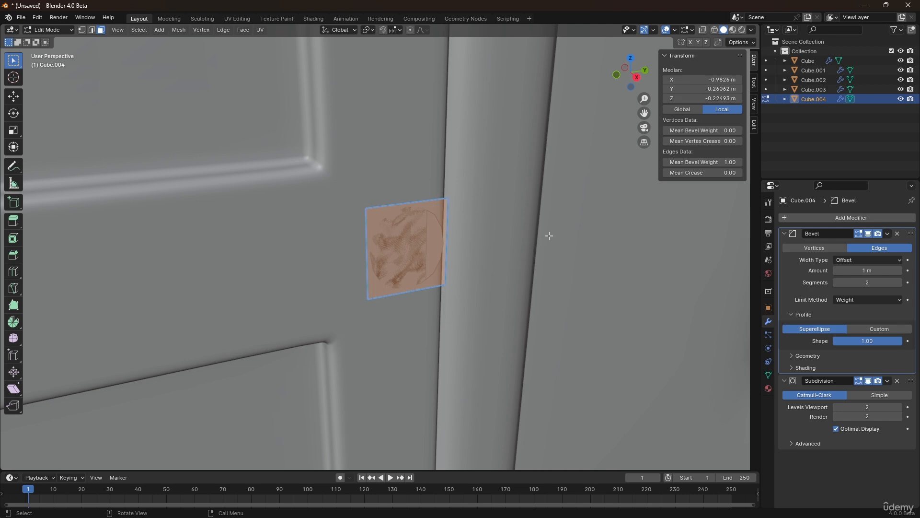
key(s)
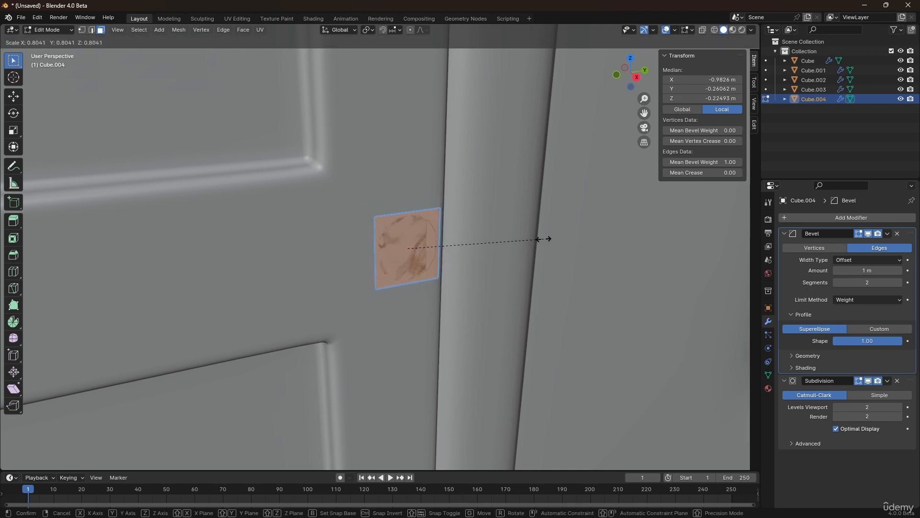
click(544, 239)
key(Tab)
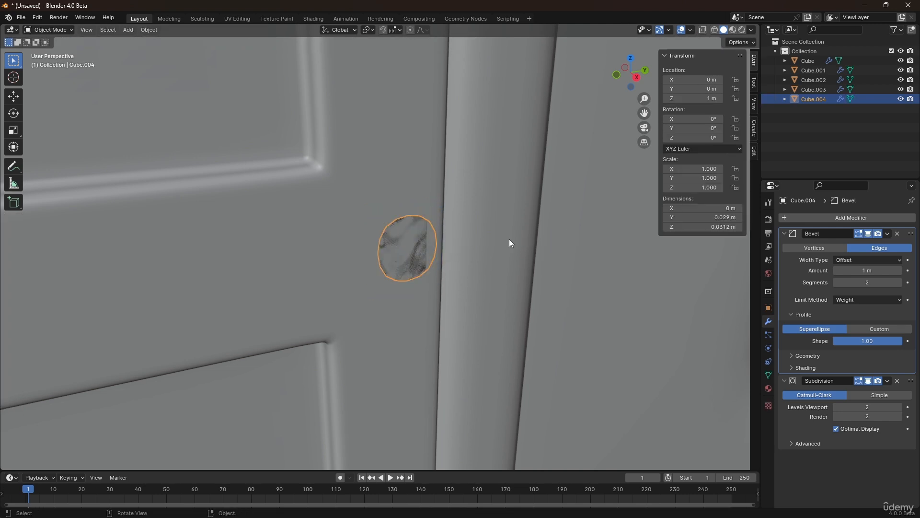
key(g)
key(y)
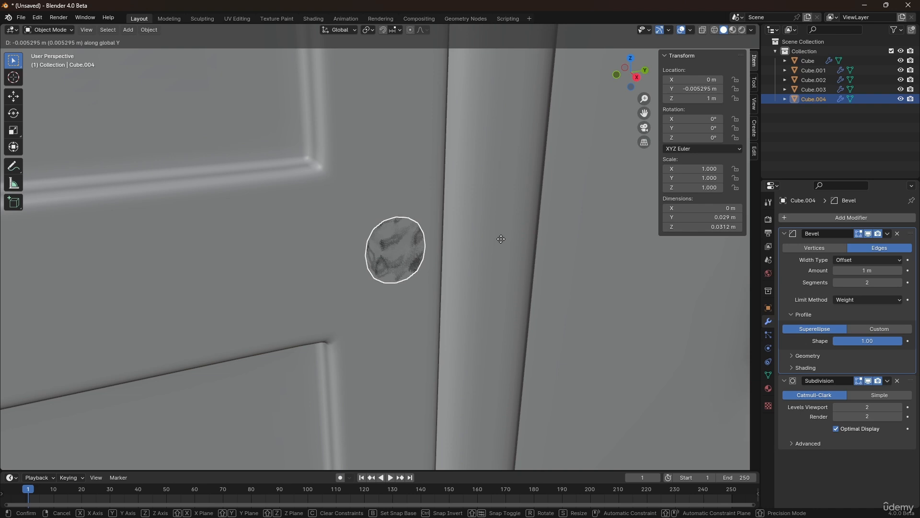
click(421, 237)
Step: Extrude the handle face outward from the door in two segments, about 0.016 m and 0.014 m deep
middle_drag(421, 236, 450, 216)
key(Tab)
key(e)
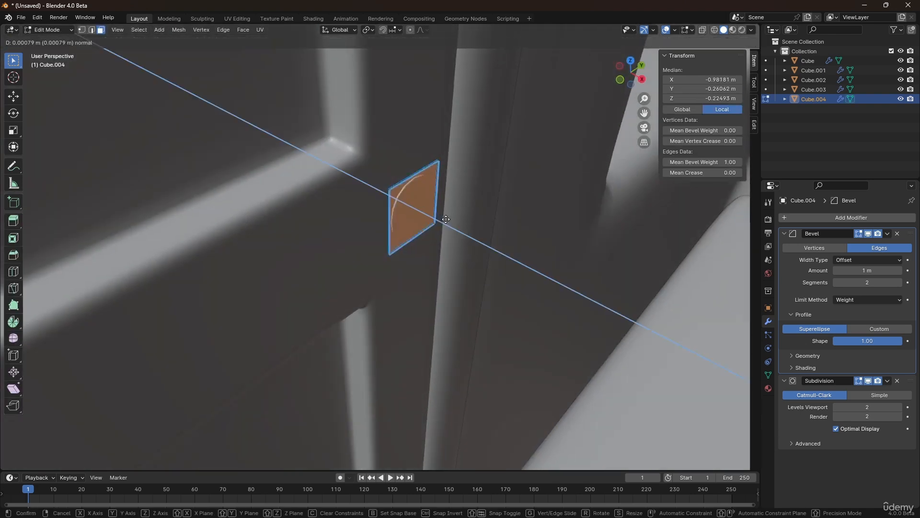
click(469, 230)
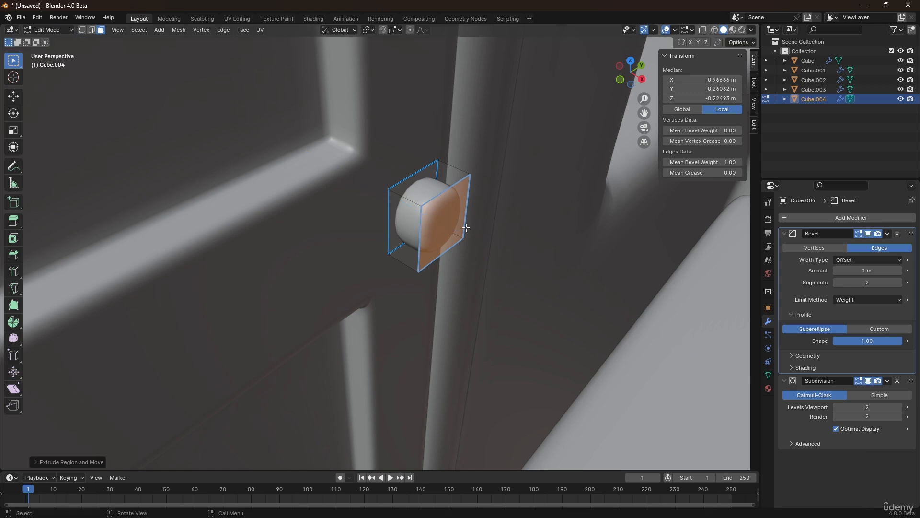
key(e)
click(490, 244)
Step: Extrude the side face of the handle's outer segment about 0.07 m across the door to form the lever
click(435, 236)
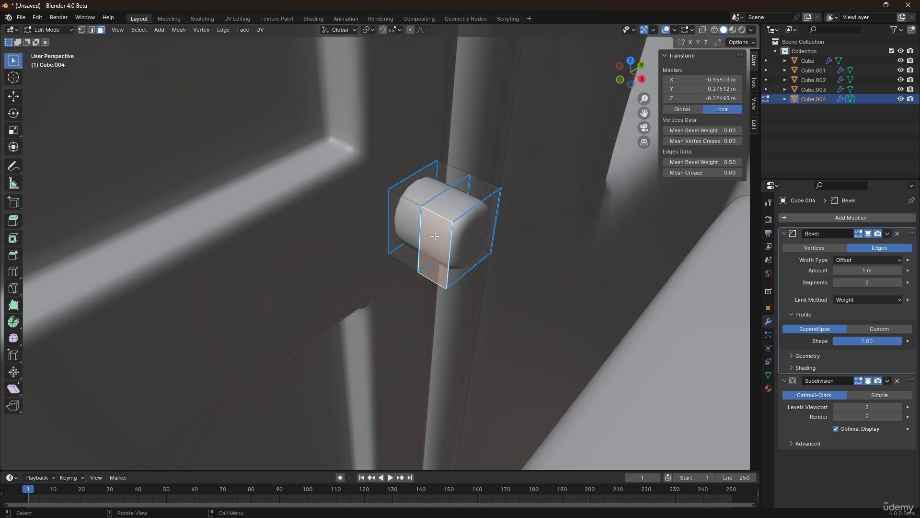
scroll(435, 236, down, 1)
middle_drag(436, 236, 403, 242)
key(e)
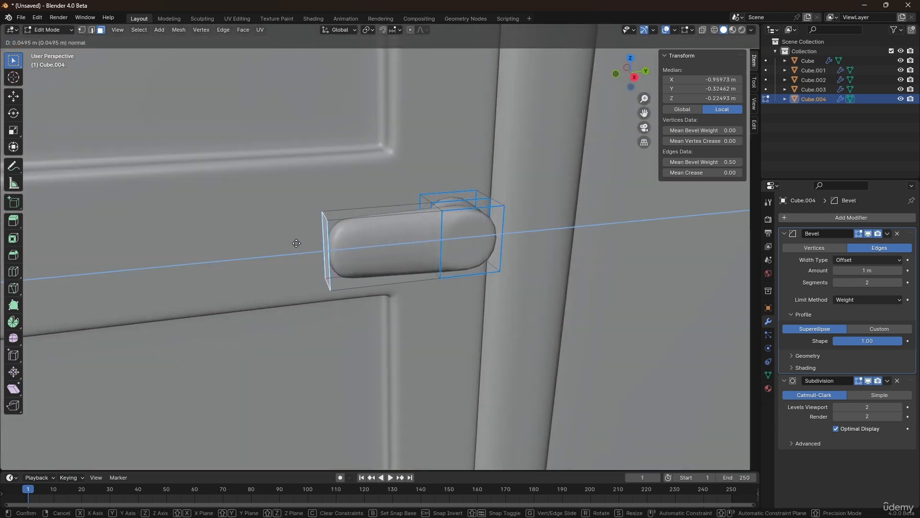
click(252, 250)
scroll(335, 239, down, 3)
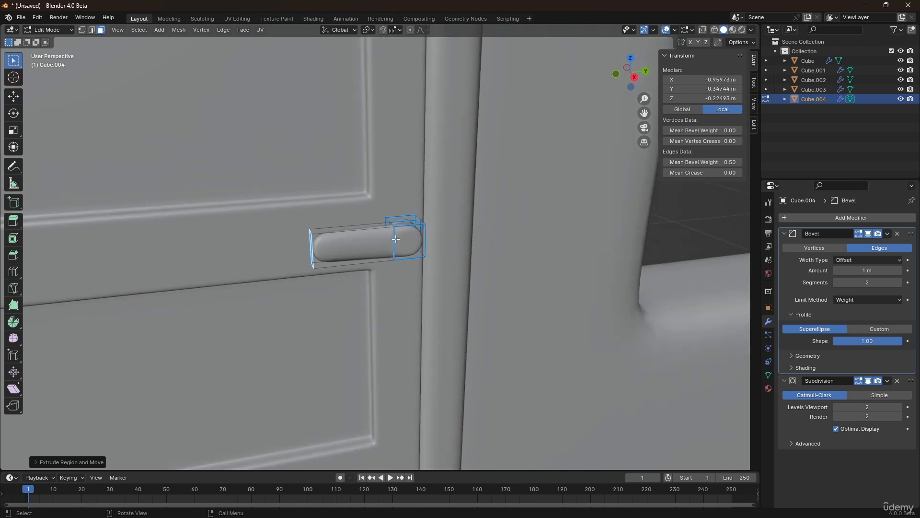
Step: Set the mean bevel weight of the entire handle mesh to 1.00, then return to Object Mode and deselect the handle
key(l)
drag(691, 163, 724, 162)
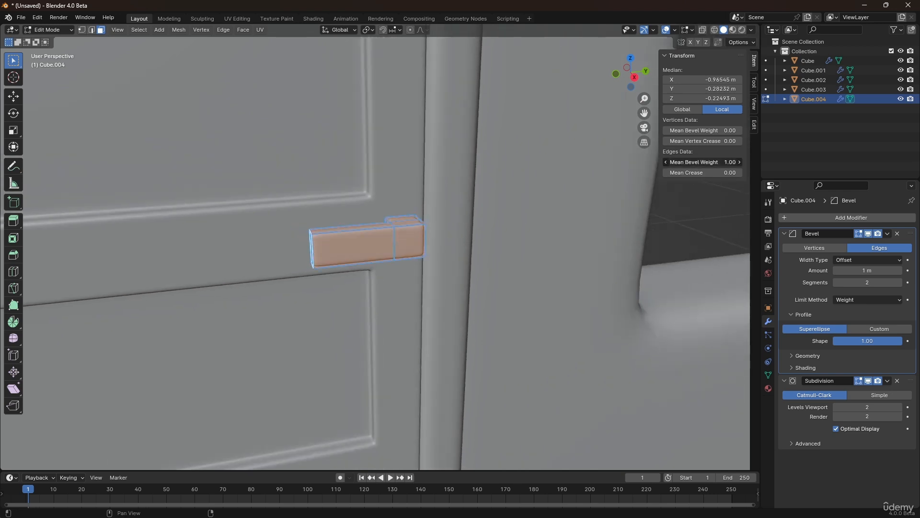
key(Tab)
scroll(492, 223, down, 5)
middle_drag(484, 219, 307, 295)
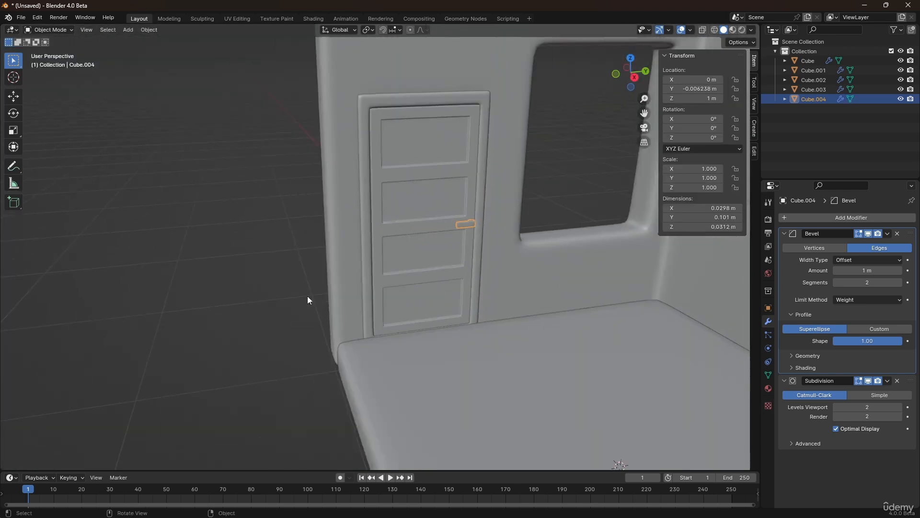
click(248, 297)
Step: Duplicate the loop of inner faces around the wall's window opening and separate it into its own object
middle_drag(249, 297, 348, 130)
middle_drag(466, 126, 421, 197)
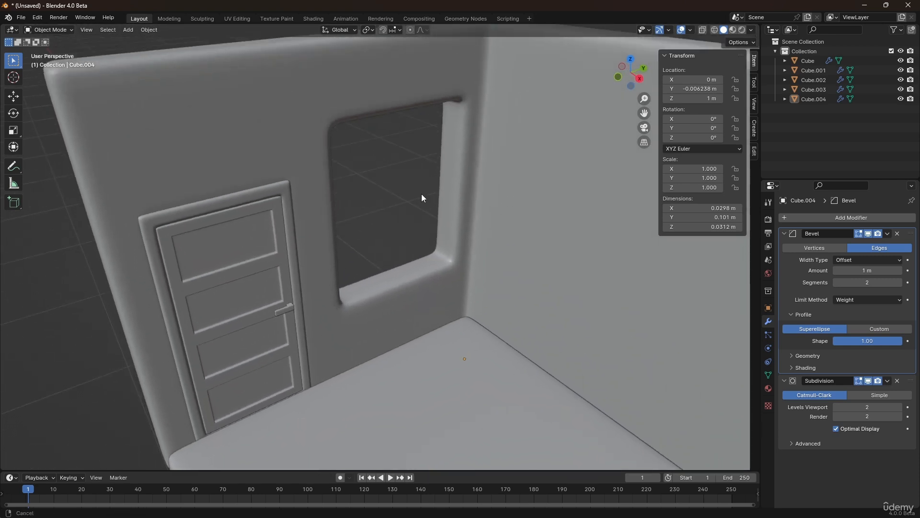
scroll(419, 221, up, 4)
click(470, 217)
scroll(211, 210, down, 2)
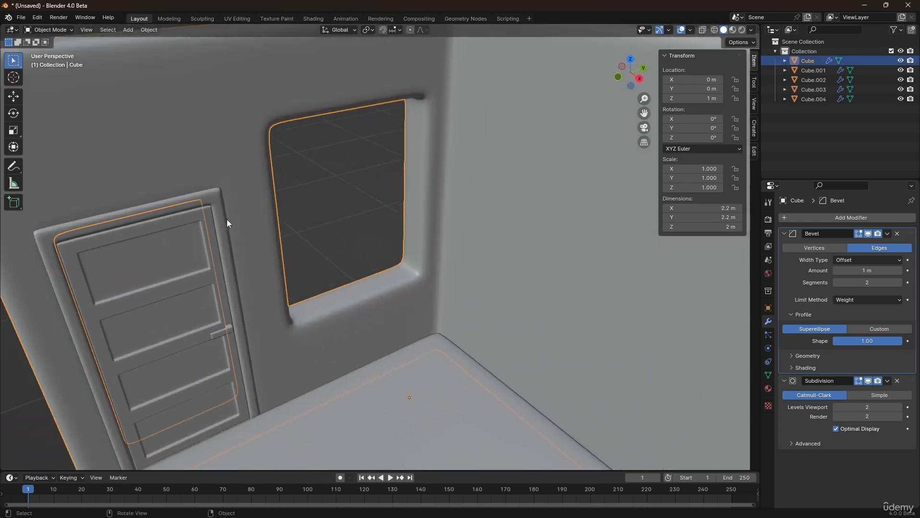
middle_drag(227, 219, 233, 246)
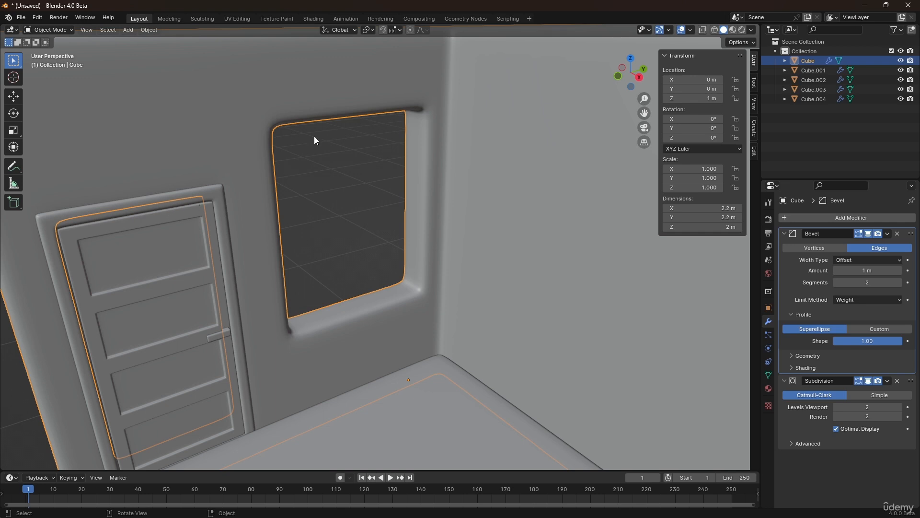
middle_drag(272, 221, 334, 266)
key(Tab)
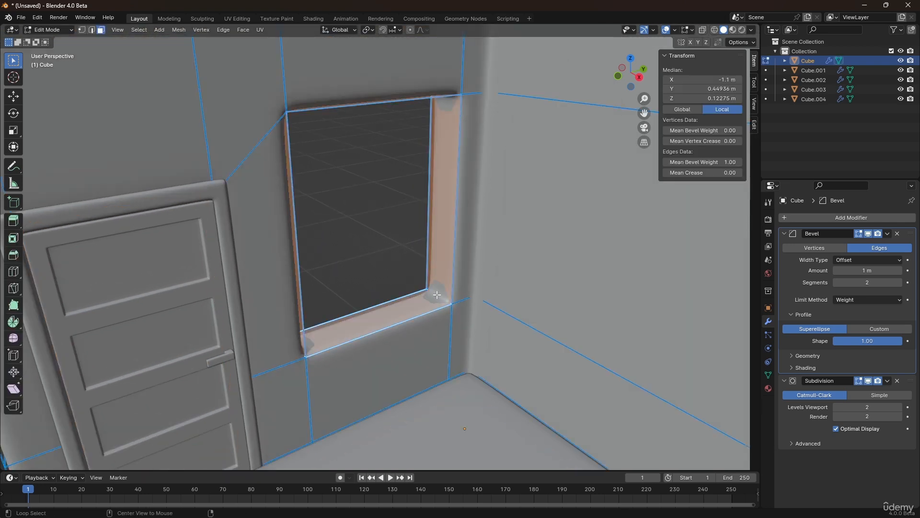
alt+click(461, 143)
key(shift+d)
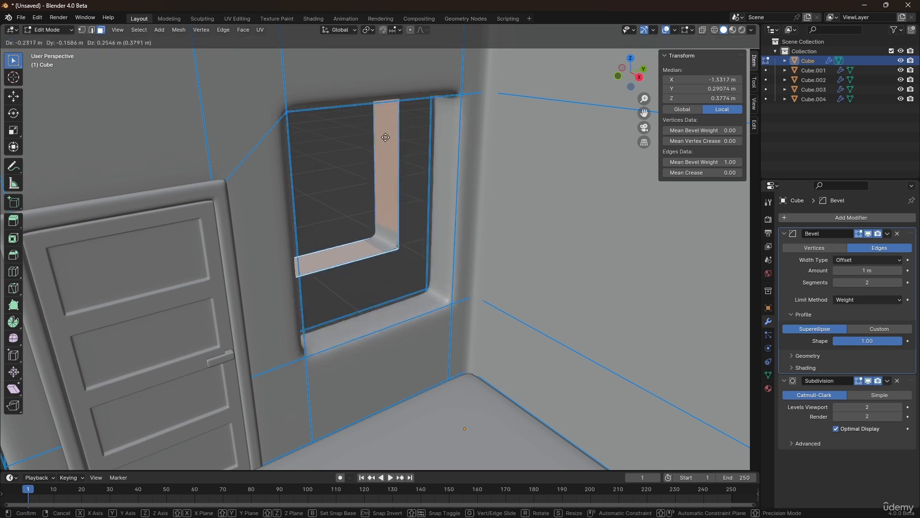
right_click(373, 185)
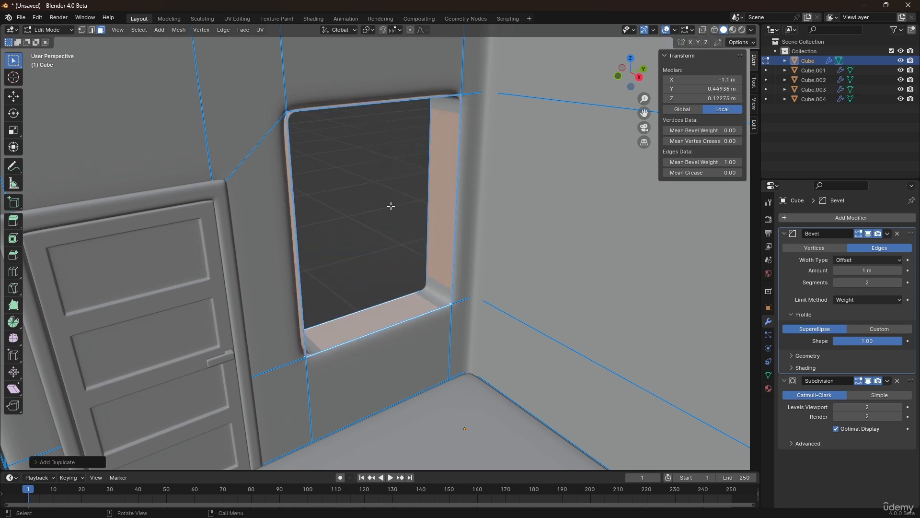
key(p)
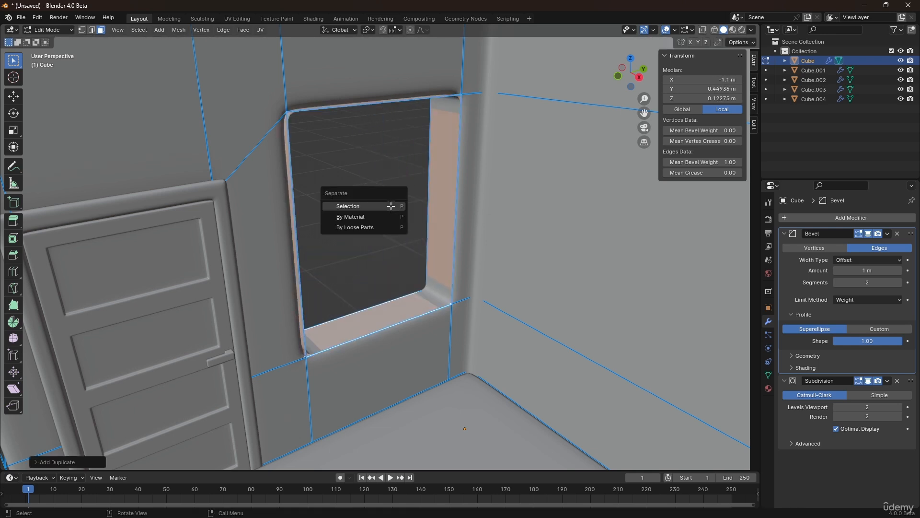
click(391, 206)
key(Tab)
Step: Extrude all faces of the separated window loop along their normals by about -0.056 m with even thickness
click(444, 215)
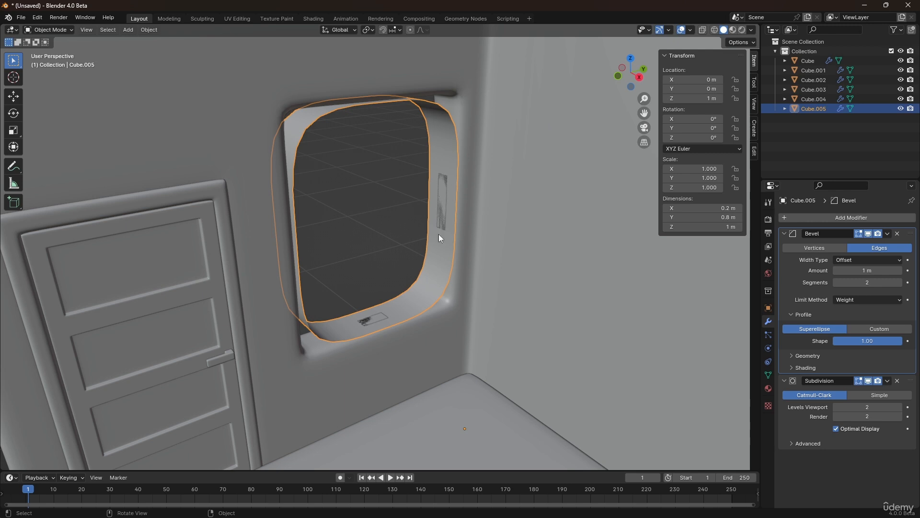
key(Tab)
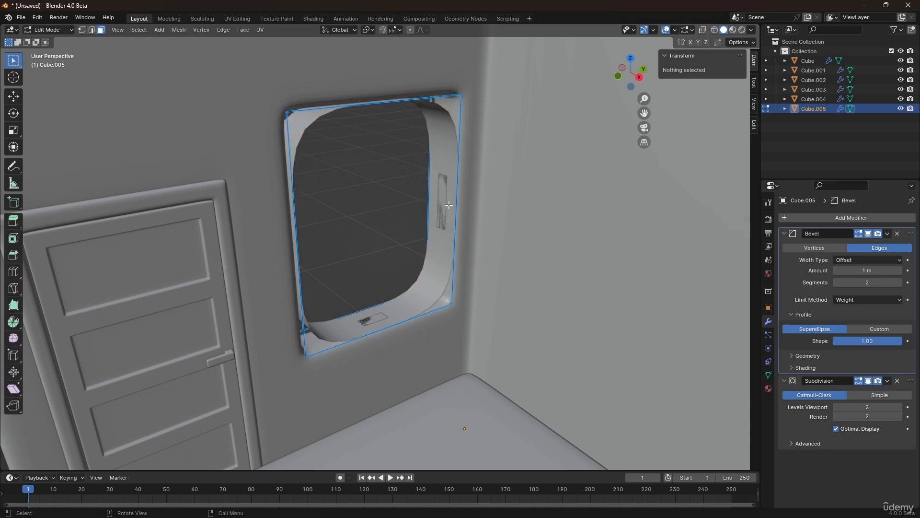
key(a)
mouse_move(449, 204)
middle_down()
mouse_move(429, 179)
mouse_move(451, 186)
middle_up()
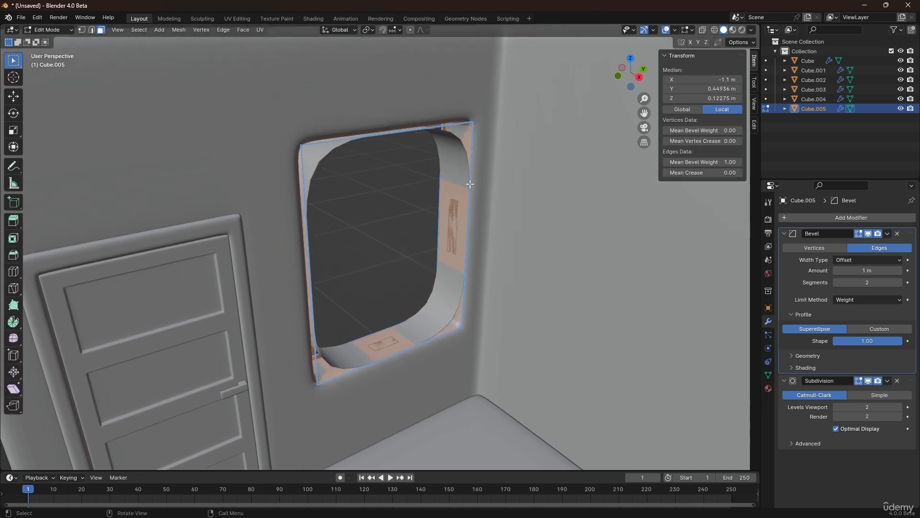
key(alt+e)
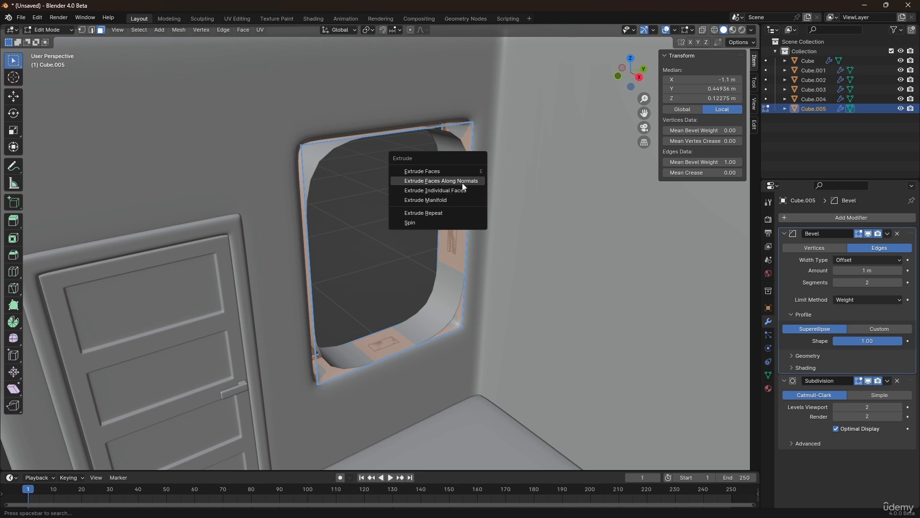
click(463, 181)
key(s)
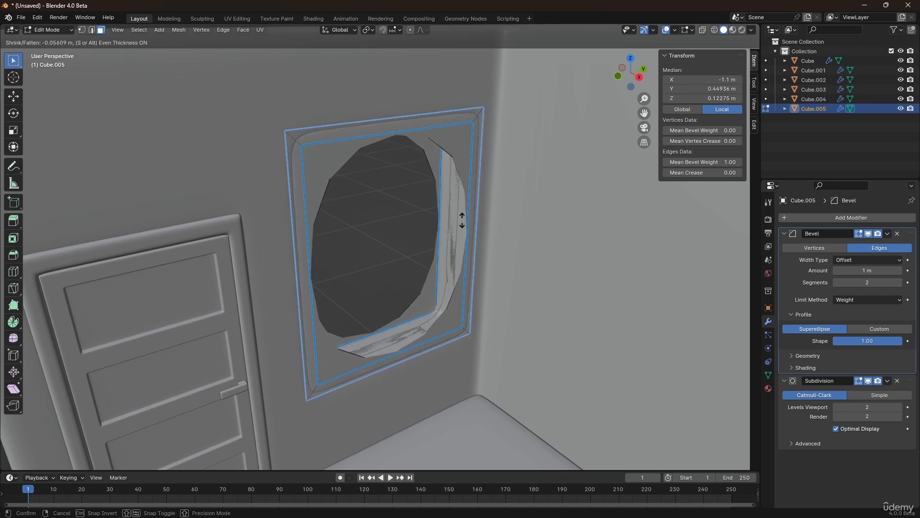
click(462, 222)
Step: Scale the window frame by about 1.16 along X and set its edges' mean bevel weight to 1.00
middle_drag(413, 195, 474, 214)
key(s)
key(x)
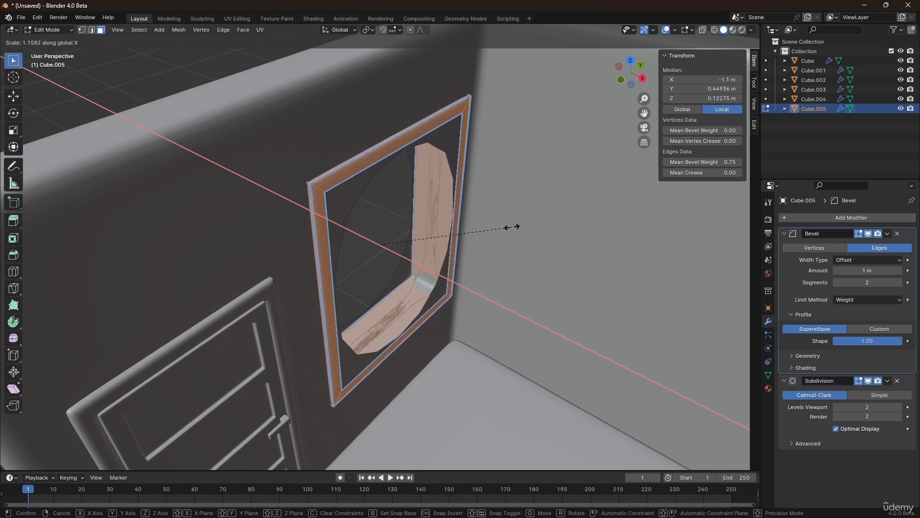
click(519, 231)
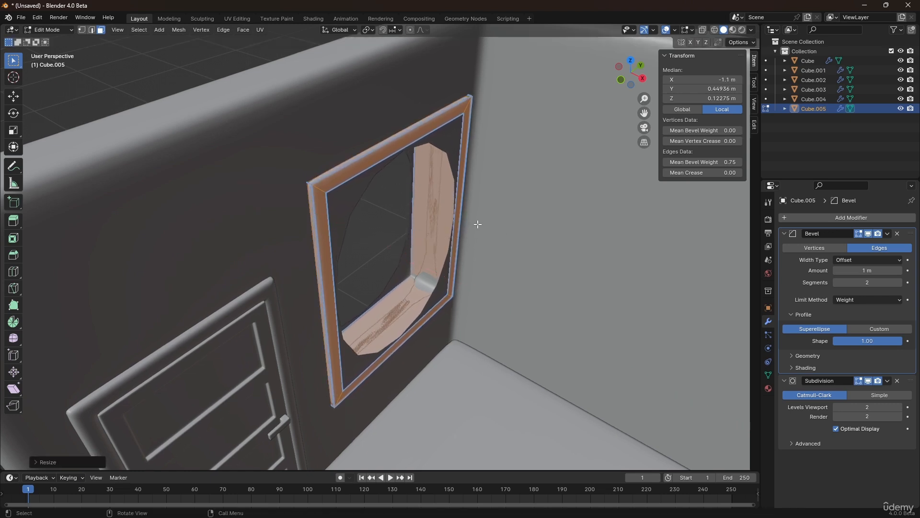
drag(713, 163, 742, 163)
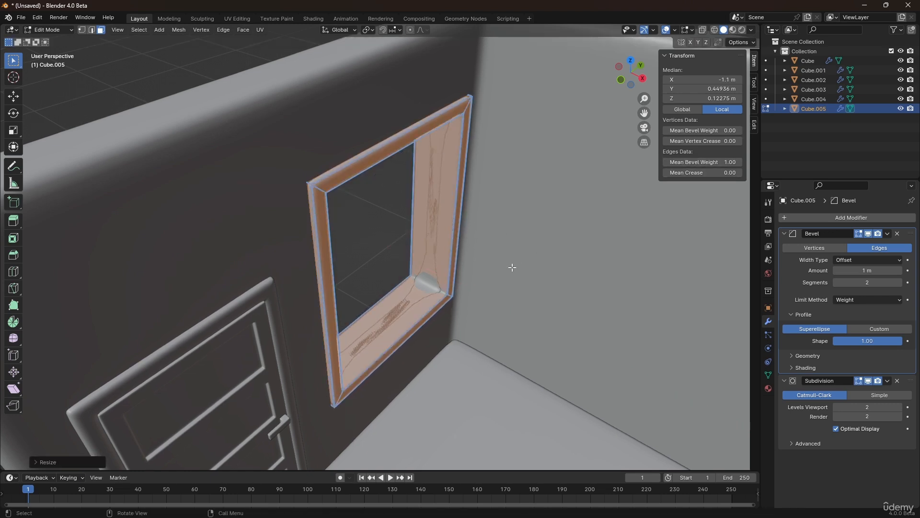
Step: Select the window frame's inner face loop and scale it slightly inward in Y and Z, excluding X
alt+click(435, 297)
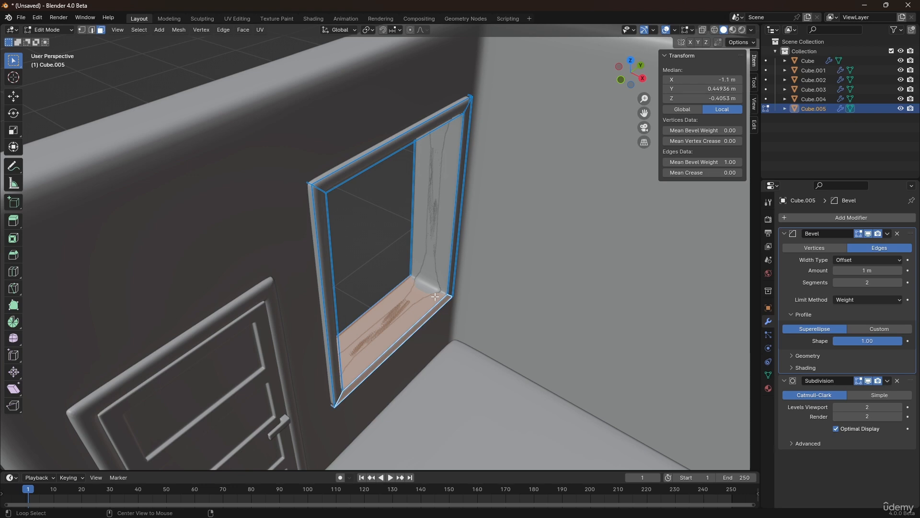
alt+shift+click(435, 294)
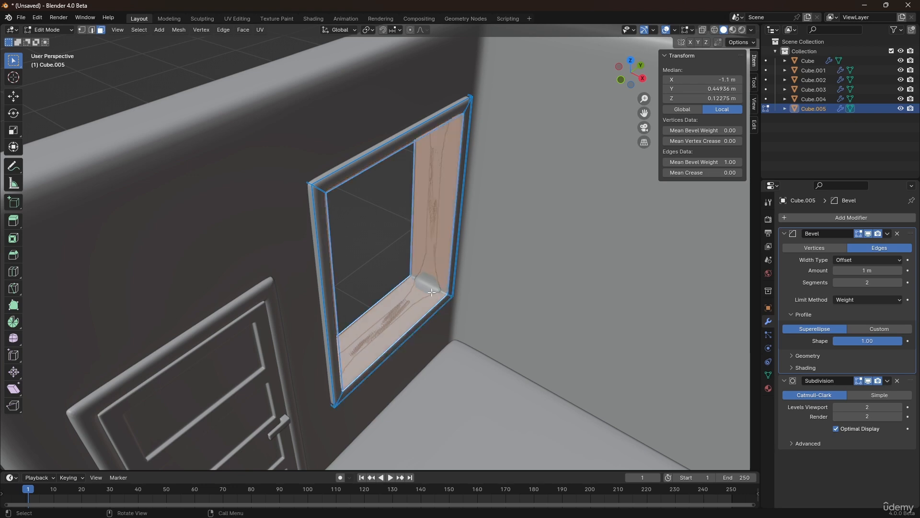
mouse_move(368, 259)
middle_down()
mouse_move(353, 253)
mouse_move(378, 249)
middle_up()
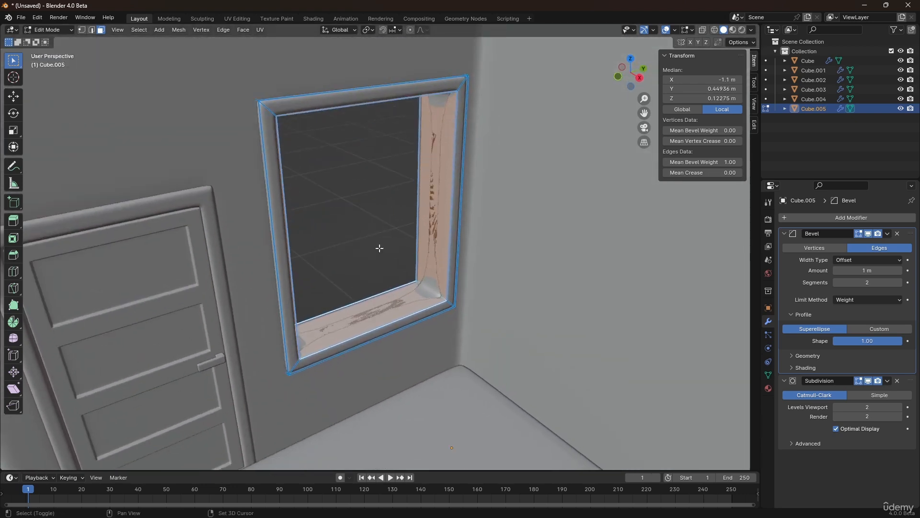
key(s)
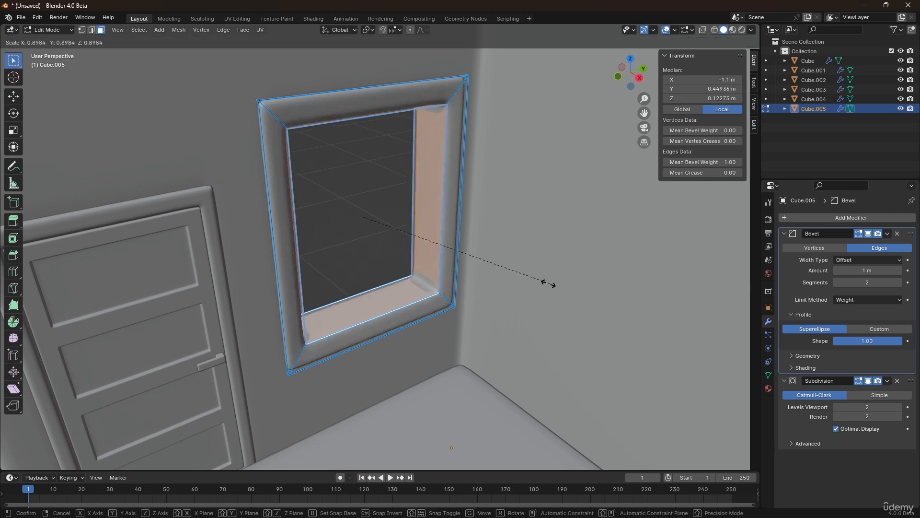
key(shift+x)
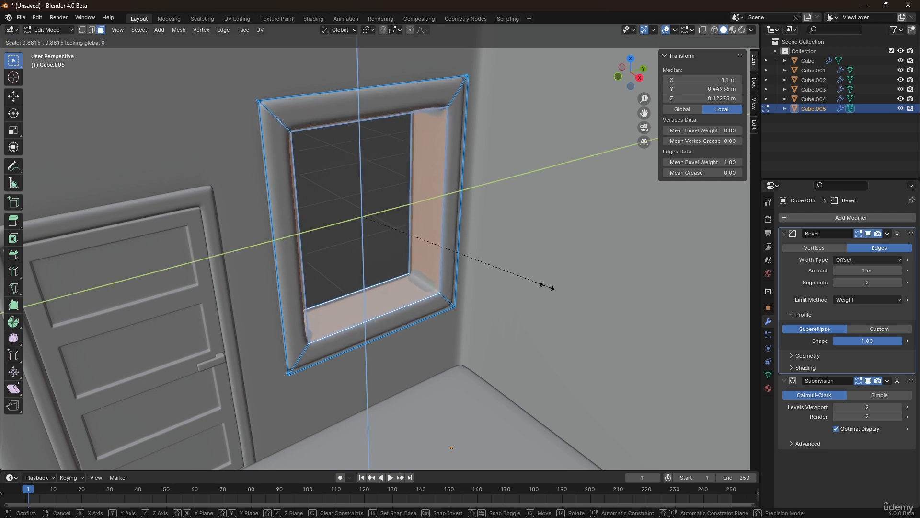
click(571, 292)
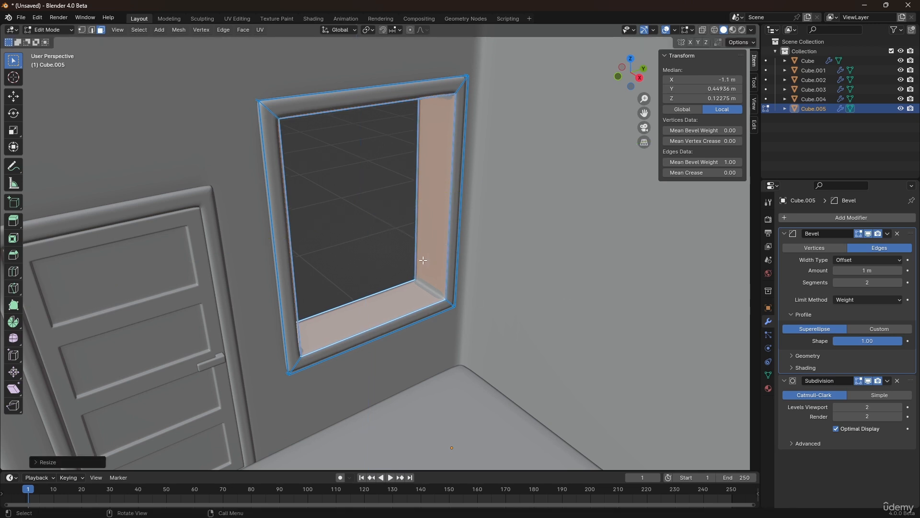
Step: Duplicate the window frame's inner face loop in place and separate it into its own object
shift+middle_drag(372, 274, 410, 257)
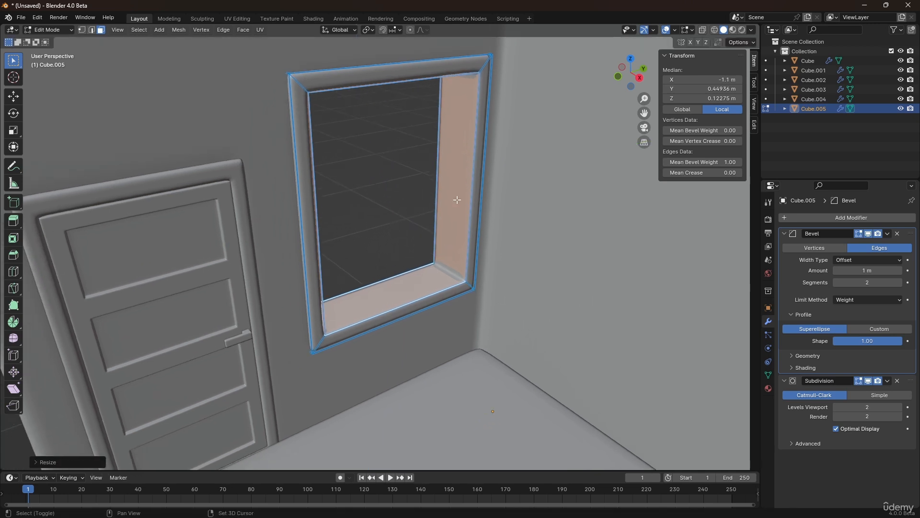
key(shift+d)
right_click(339, 196)
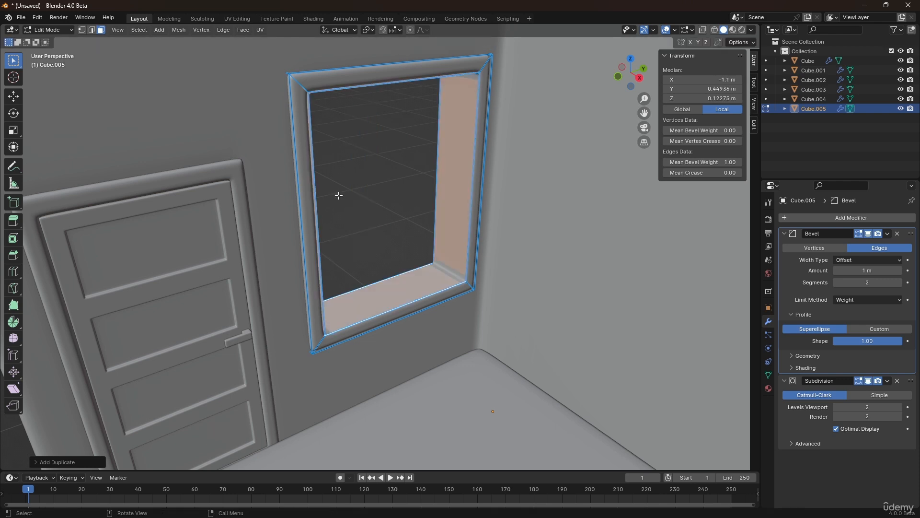
key(p)
click(398, 200)
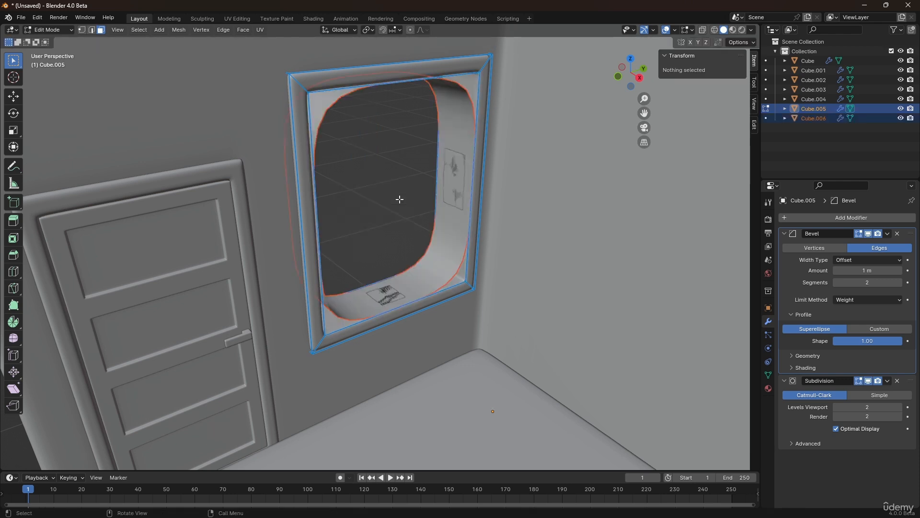
Step: Edit only the newly separated loop object and fill its open front and back to make a closed block
key(Tab)
click(380, 227)
click(433, 243)
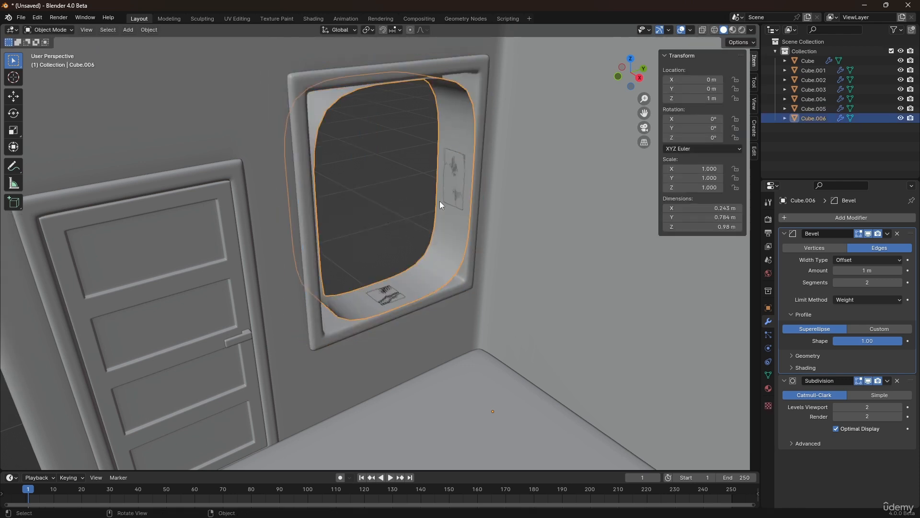
key(Tab)
shift+middle_drag(459, 237, 466, 274)
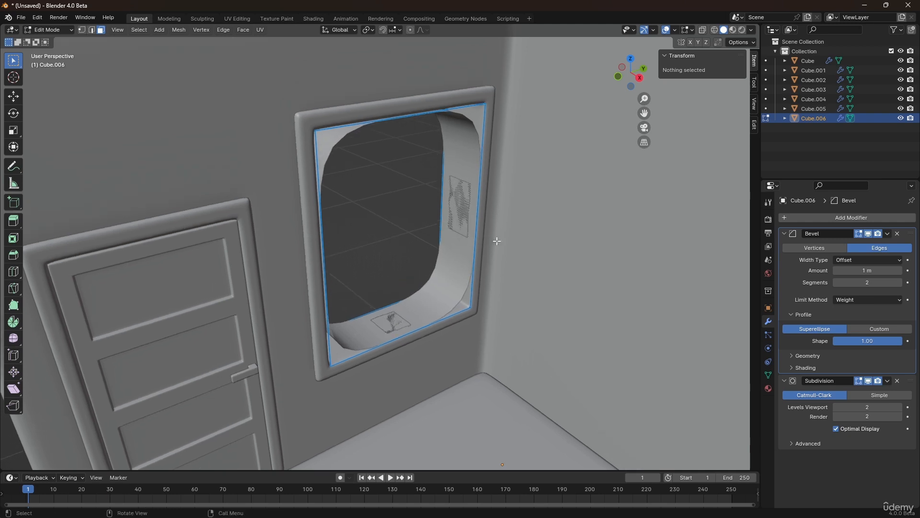
key(a)
key(f)
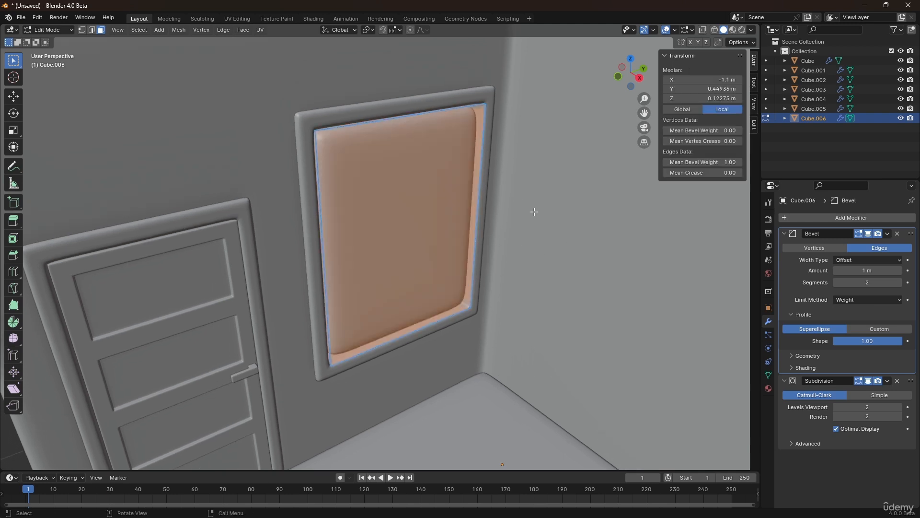
Step: Add a centered vertical loop cut through the block filling the window opening
middle_drag(427, 203, 433, 221)
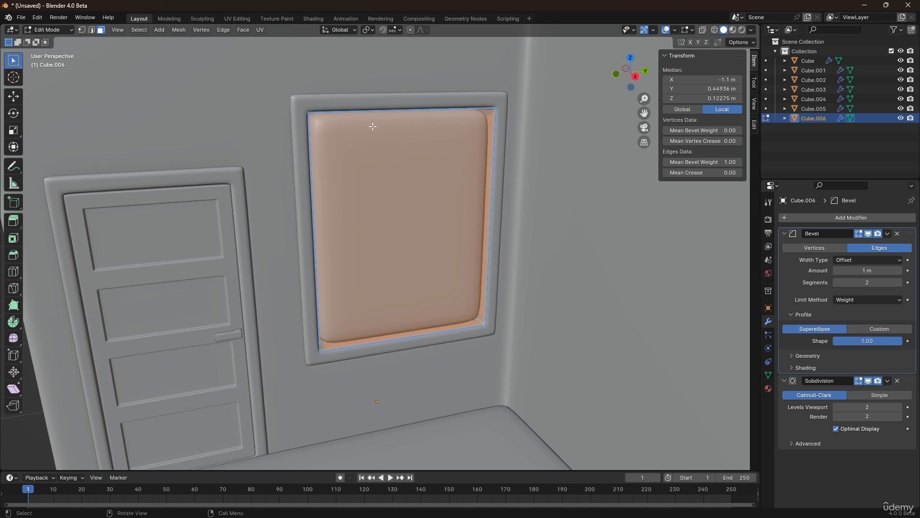
key(ctrl+r)
click(391, 105)
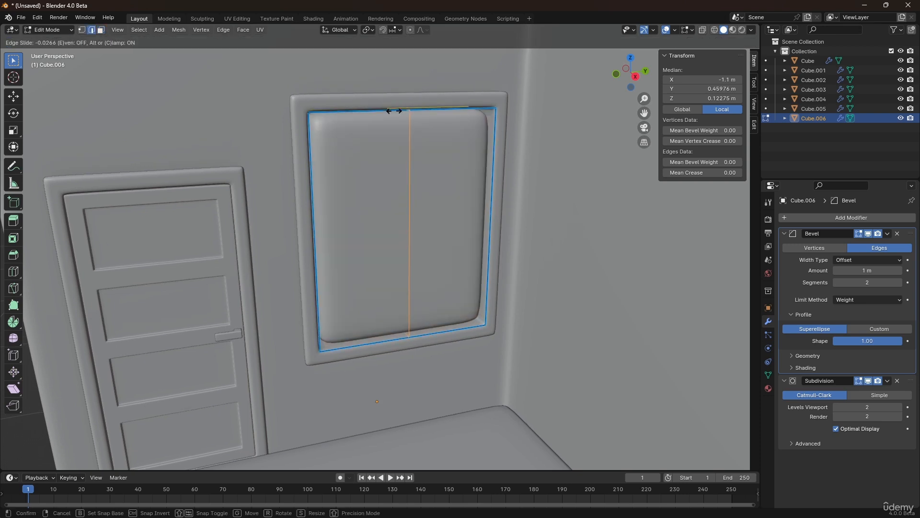
right_click(406, 139)
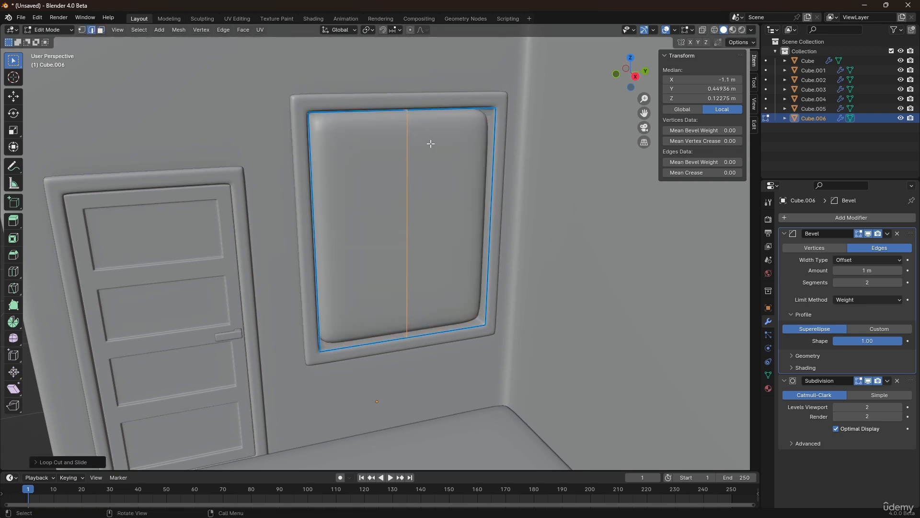
Step: Delete the vertices of the block's half nearest the room corner, using X-ray to select through the mesh
mouse_move(431, 143)
middle_down()
mouse_move(446, 148)
mouse_move(434, 143)
middle_up()
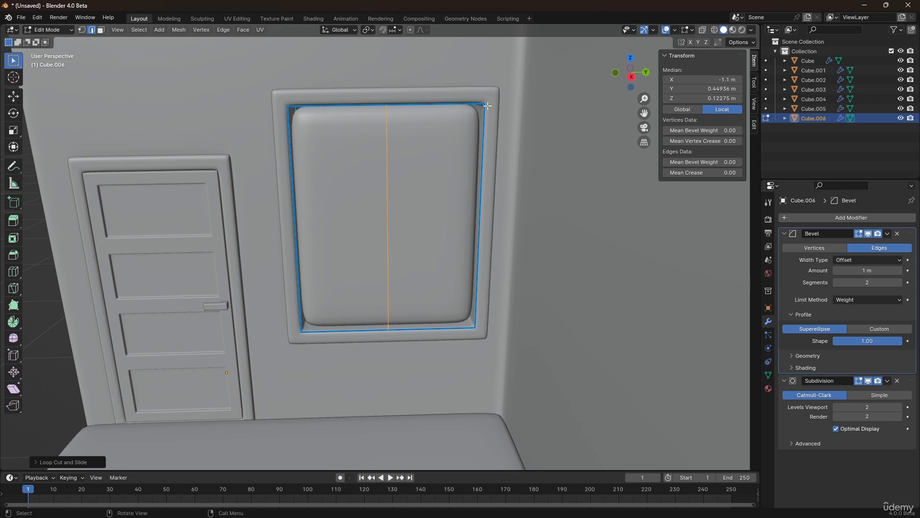
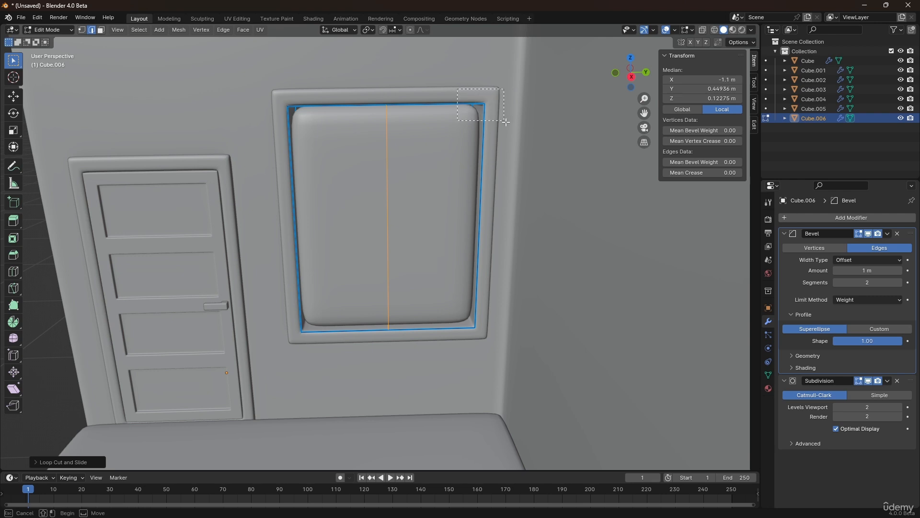
click(456, 119)
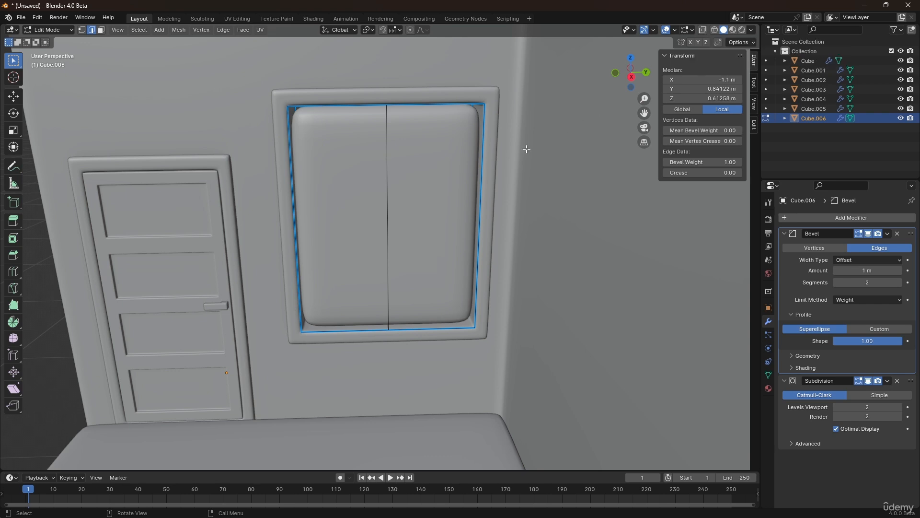
key(alt+z)
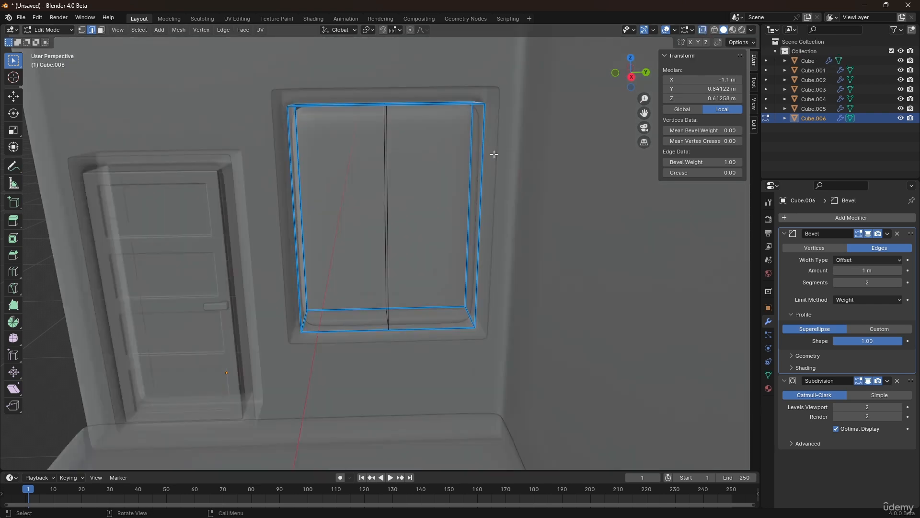
key(1)
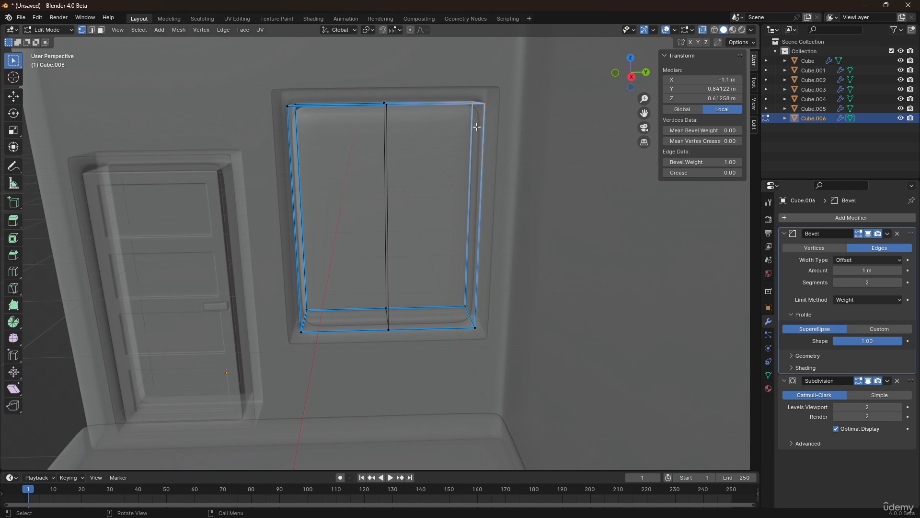
drag(447, 78, 527, 355)
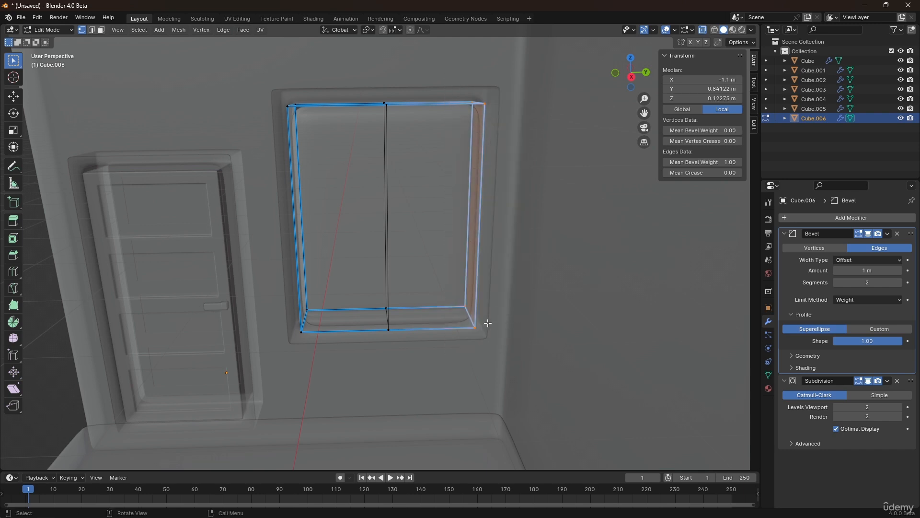
key(x)
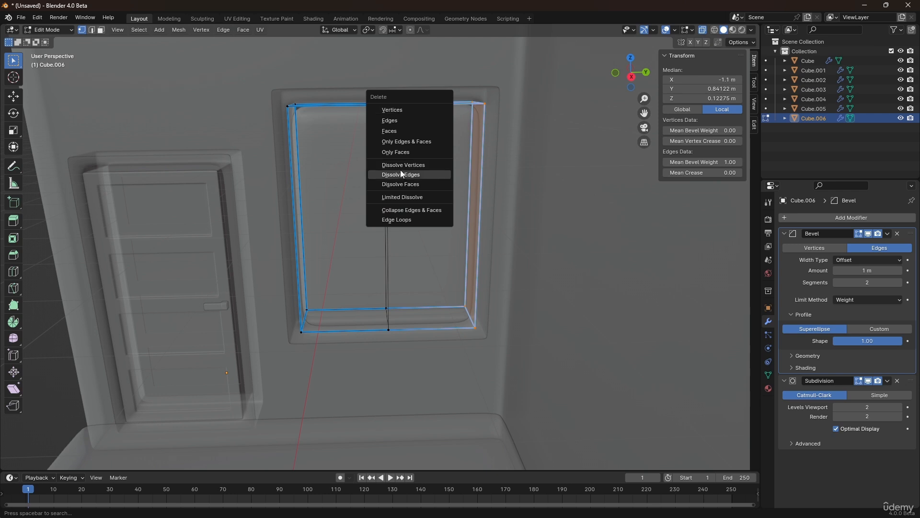
click(392, 110)
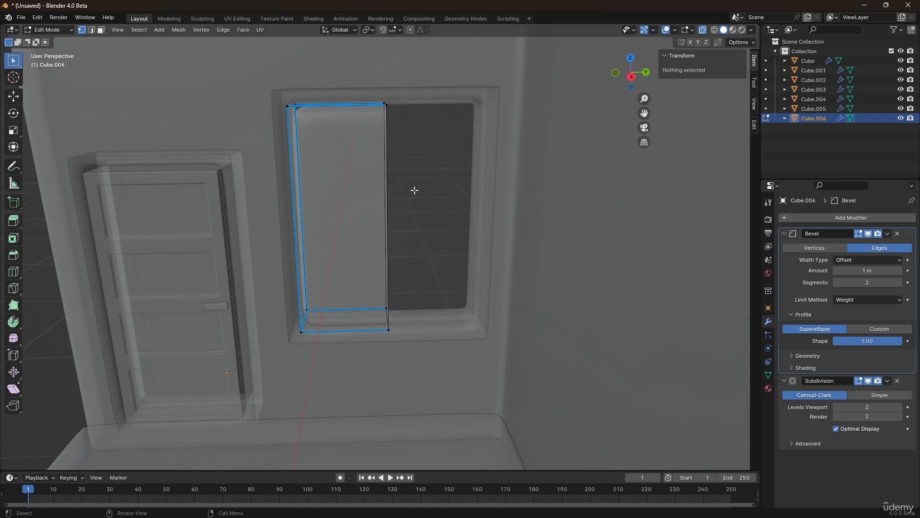
key(alt+z)
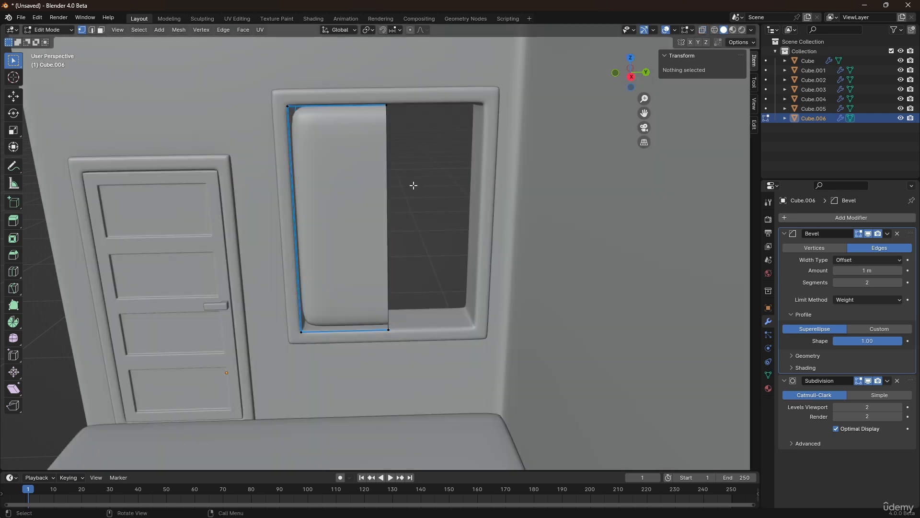
Step: Select the open edge loop on the cut side of the remaining half block and fill it with a face
mouse_move(415, 187)
middle_down()
mouse_move(361, 232)
mouse_move(378, 289)
mouse_move(405, 314)
middle_up()
key(2)
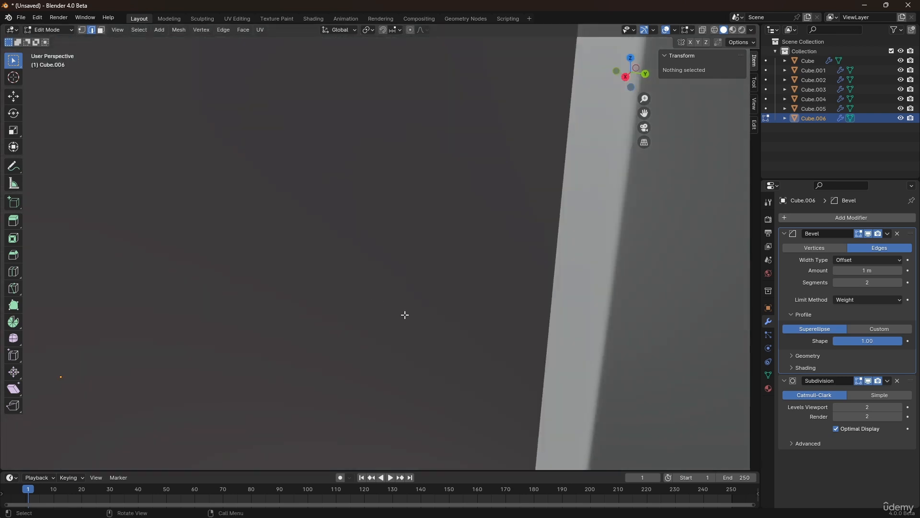
scroll(526, 310, down, 5)
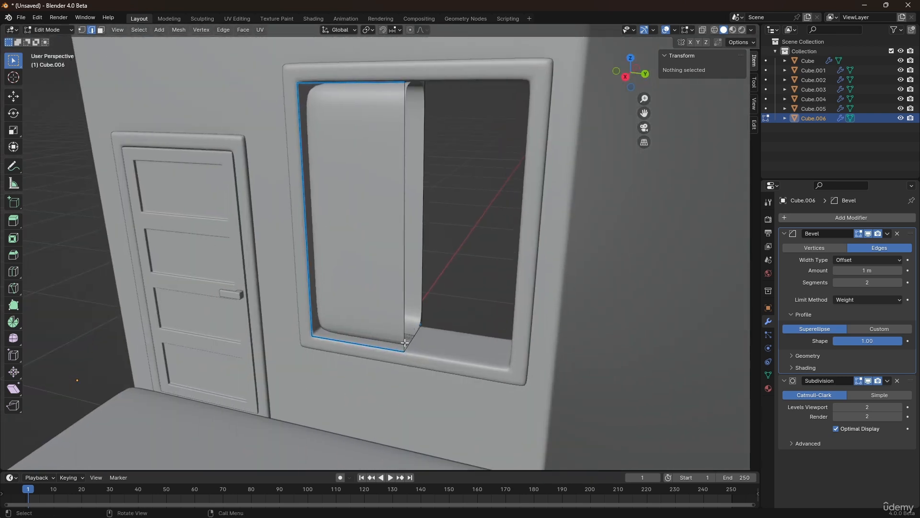
scroll(416, 328, up, 4)
scroll(421, 321, up, 1)
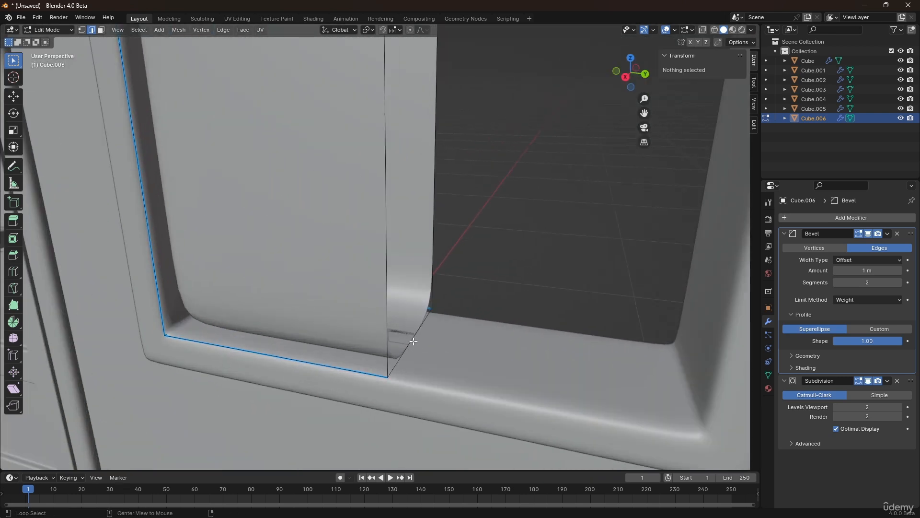
alt+click(414, 341)
middle_drag(413, 342, 398, 266)
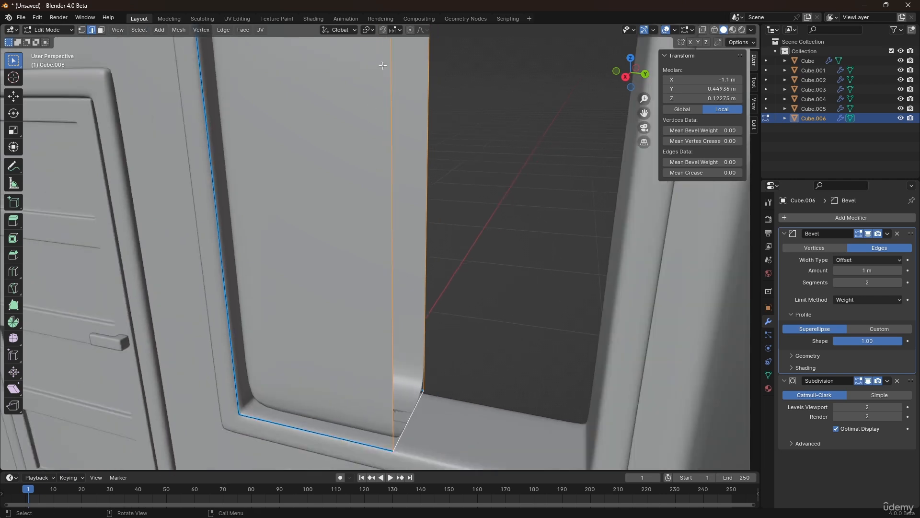
middle_drag(407, 120, 425, 175)
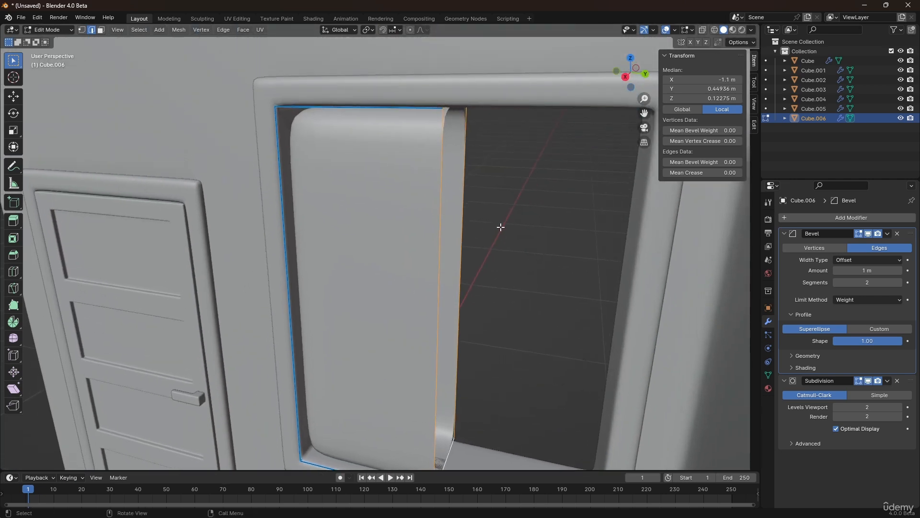
key(f)
Step: Set the mean bevel weight of all edges of the half-window block to 1.00
shift+middle_drag(455, 276, 456, 232)
key(a)
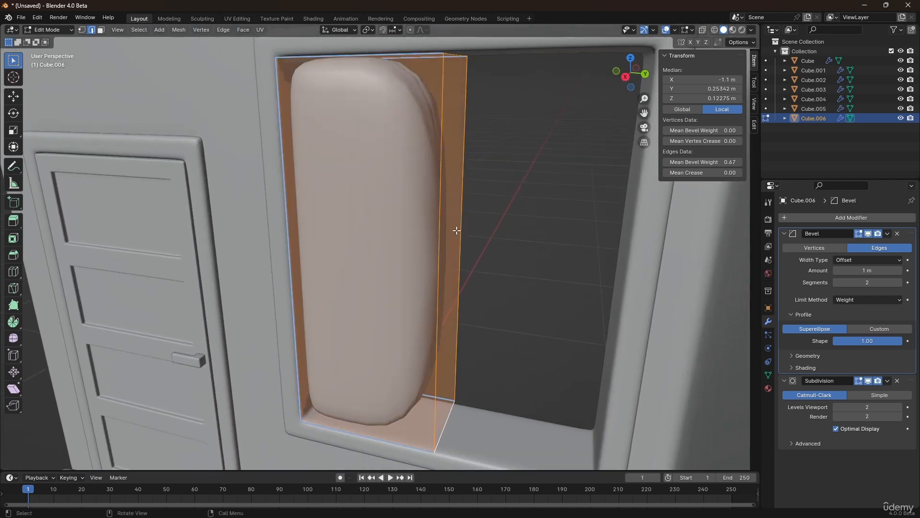
drag(678, 163, 728, 163)
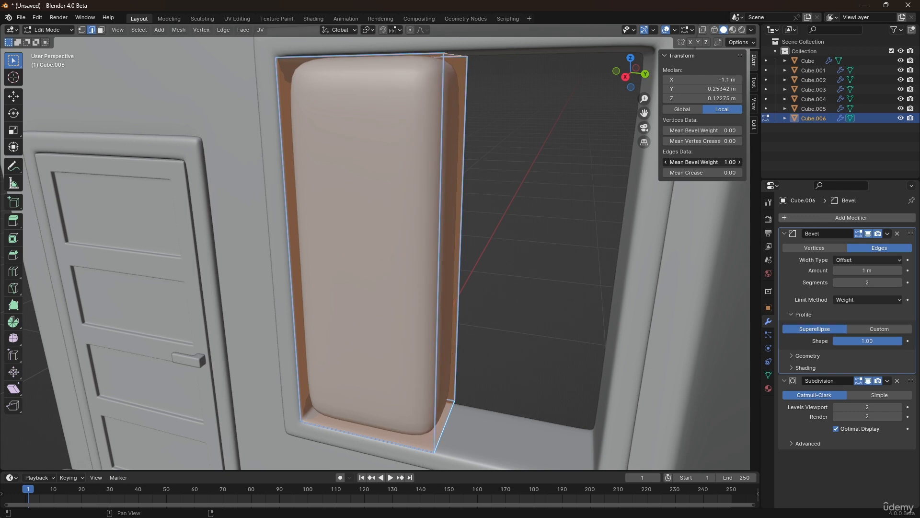
middle_drag(384, 201, 406, 202)
scroll(398, 205, down, 1)
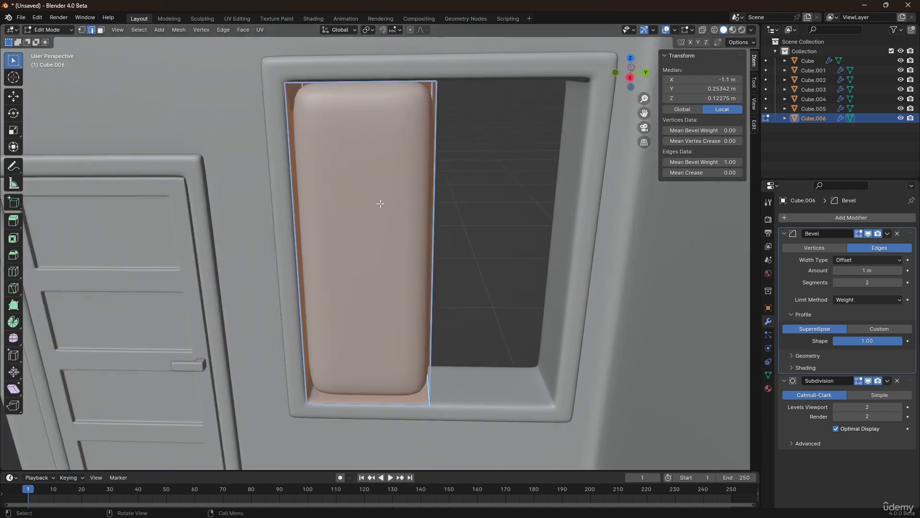
Step: Select the sash block's inner and outer faces and inset them by about 0.031 m
scroll(380, 144, down, 2)
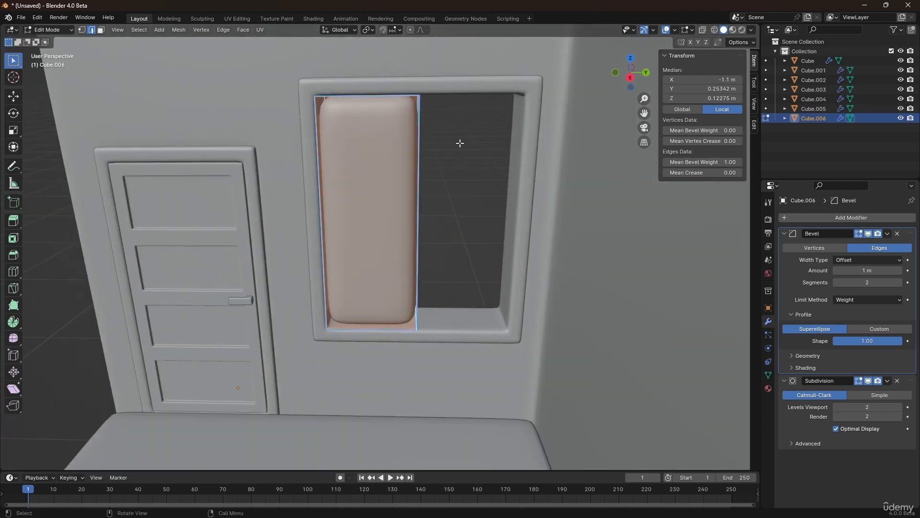
shift+middle_drag(367, 164, 519, 164)
scroll(396, 156, up, 1)
key(3)
click(396, 154)
click(307, 165)
middle_drag(306, 165, 340, 195)
scroll(310, 163, down, 2)
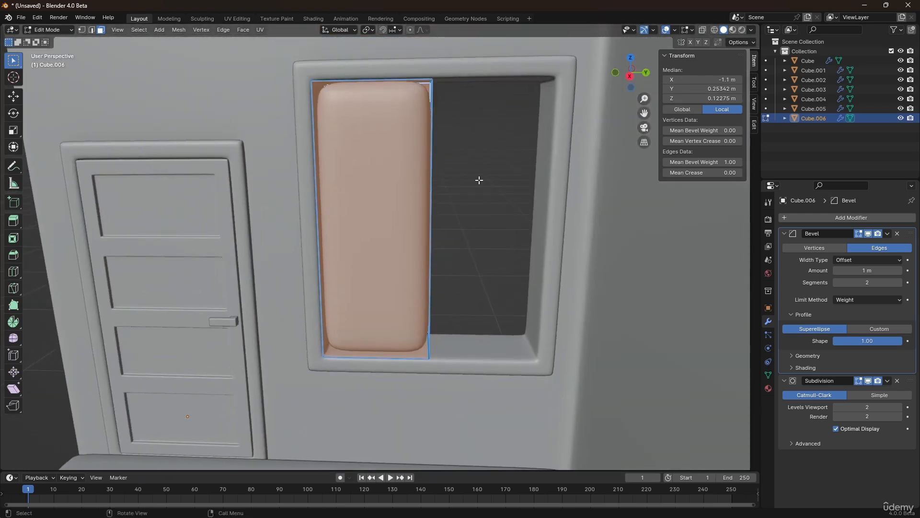
key(i)
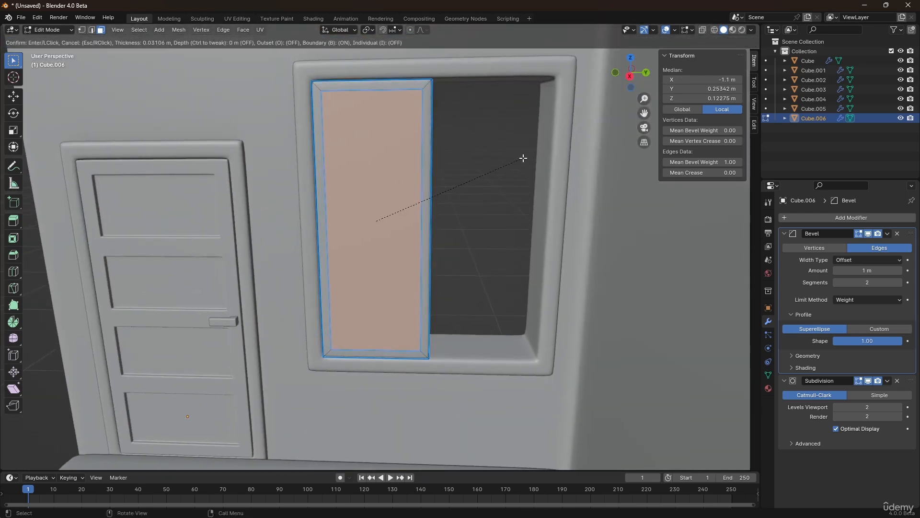
click(523, 158)
Step: Add two evenly spaced horizontal loop cuts around the sash and bevel them into narrow crossbars
shift+middle_drag(414, 164, 402, 177)
key(ctrl+r)
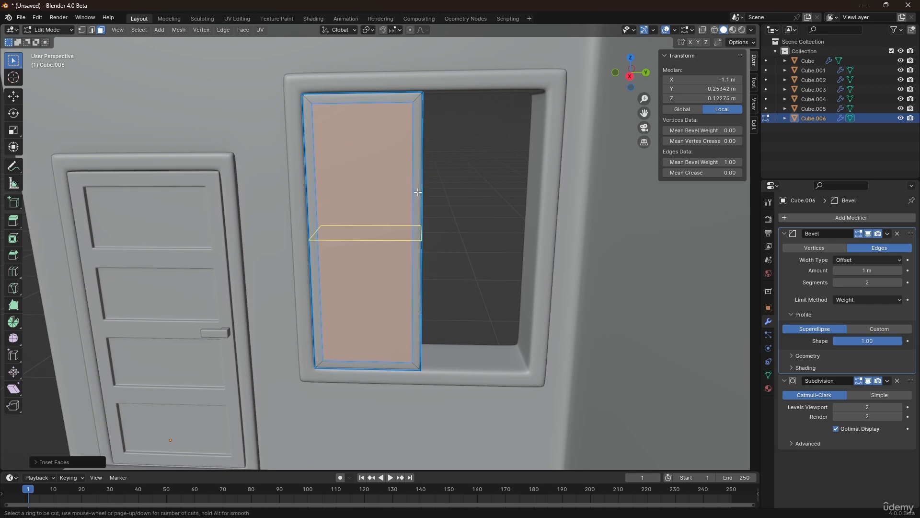
scroll(414, 196, up, 1)
click(414, 196)
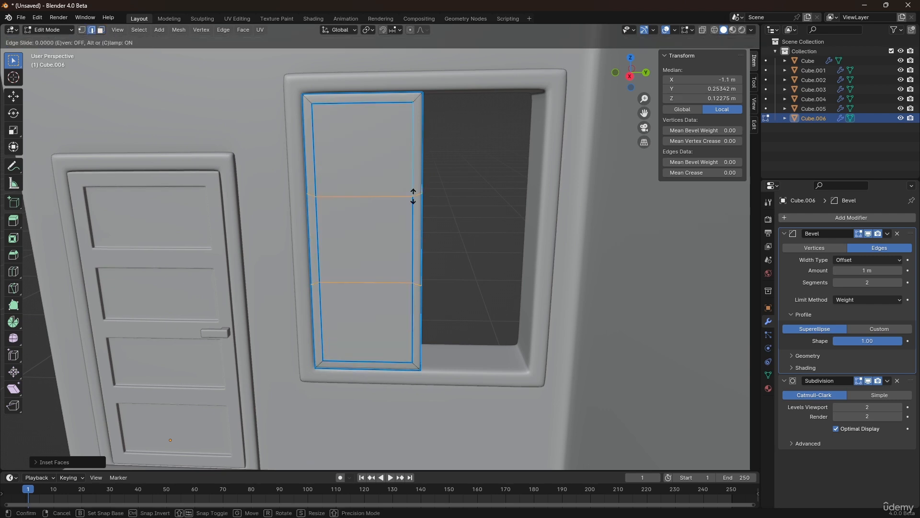
right_click(414, 196)
key(ctrl+b)
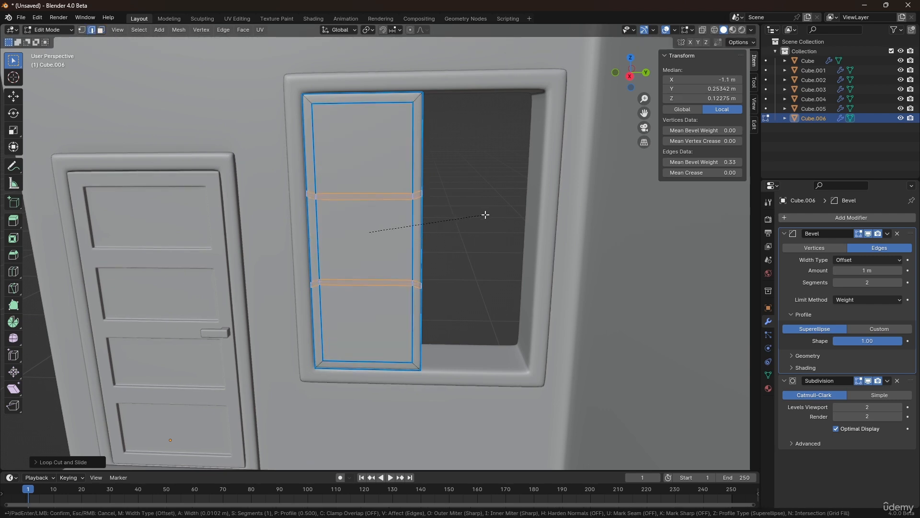
click(511, 218)
Step: Select the three pane faces on both the inner and outer sides of the sash and inset them slightly
key(3)
click(376, 174)
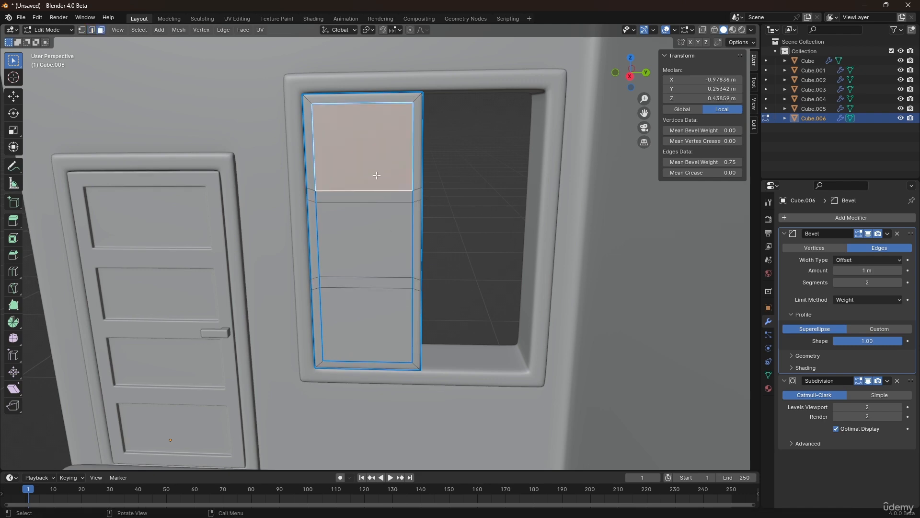
shift+click(366, 242)
shift+click(360, 319)
middle_drag(360, 319, 355, 198)
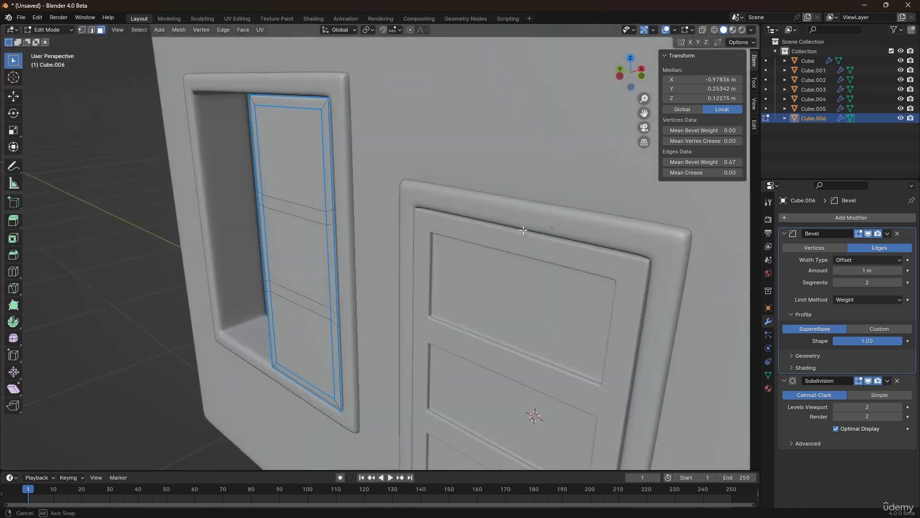
click(307, 177)
shift+click(305, 258)
shift+click(296, 324)
middle_drag(297, 324, 163, 251)
middle_drag(309, 267, 381, 236)
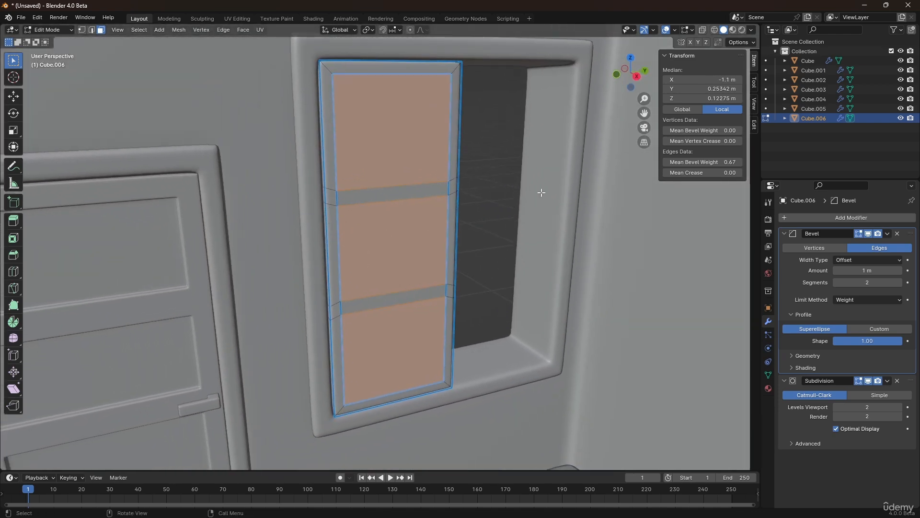
key(i)
click(521, 194)
Step: Extrude the six inset pane faces and scale them inward along the global X axis to recess them
middle_drag(460, 191, 468, 202)
key(e)
click(561, 230)
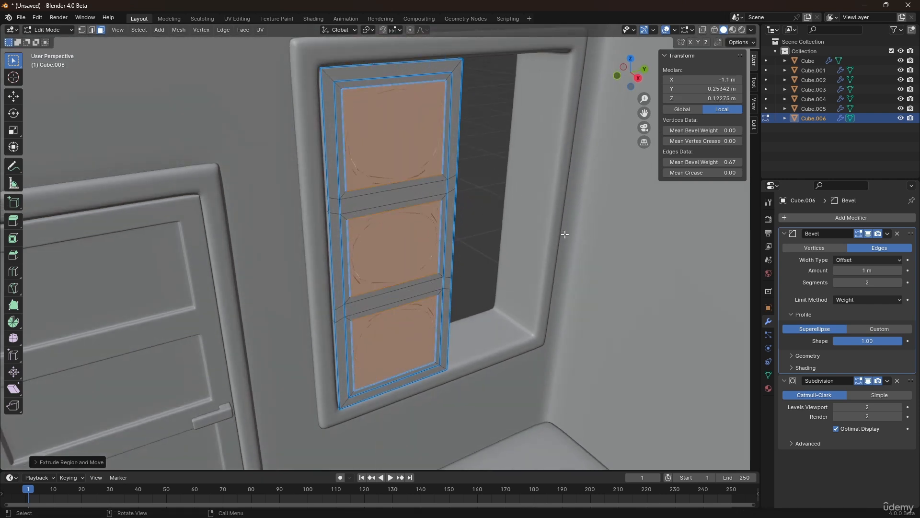
key(s)
key(x)
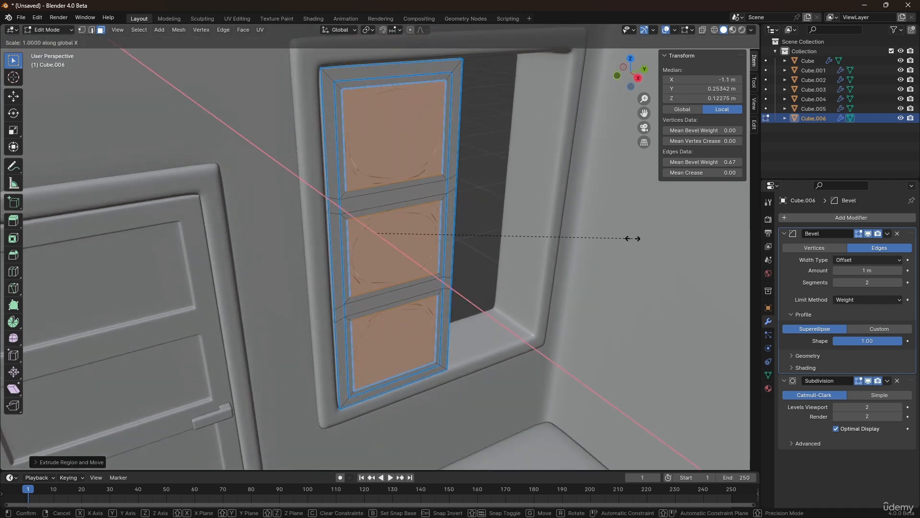
click(614, 237)
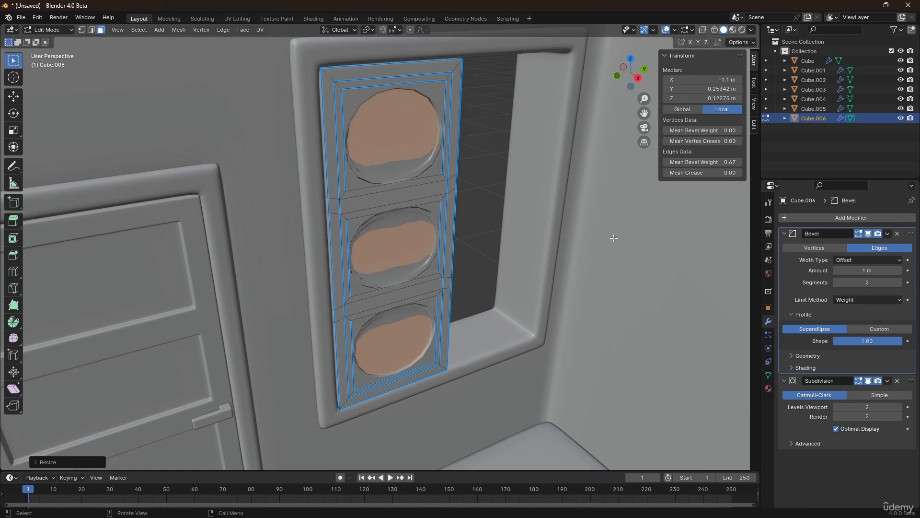
Step: Set the mean bevel weight of all the sash's edges to 1 and return to Object Mode
key(a)
click(703, 162)
text(1)
key(Return)
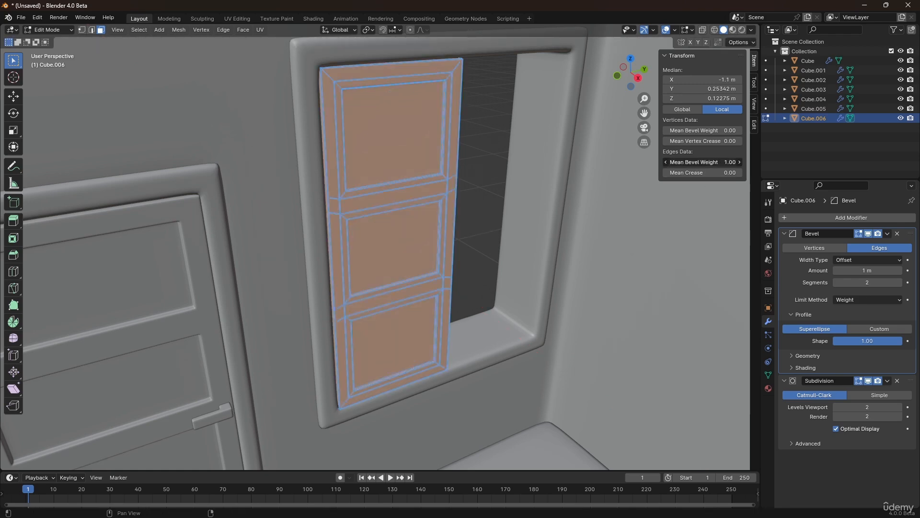
key(Tab)
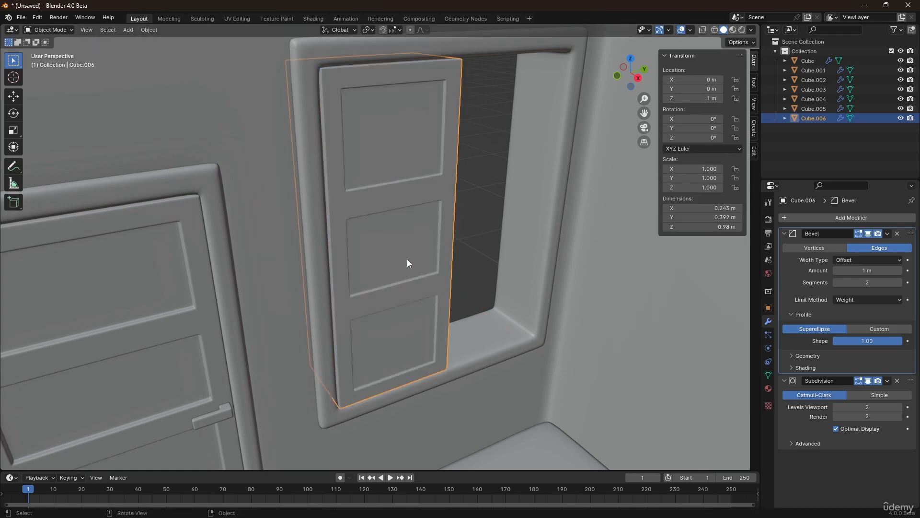
Step: Examine the depth and bevelling of the sash's recessed panes beside the door
mouse_move(406, 260)
middle_down()
mouse_move(364, 258)
mouse_move(398, 262)
mouse_move(396, 255)
middle_up()
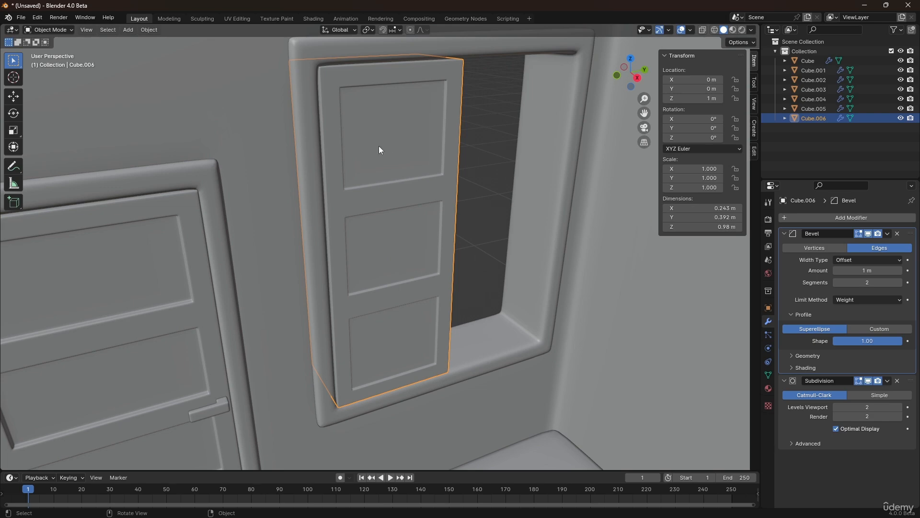
scroll(379, 147, down, 4)
mouse_move(383, 191)
middle_down()
mouse_move(384, 214)
mouse_move(374, 197)
middle_up()
shift+middle_drag(423, 219, 389, 206)
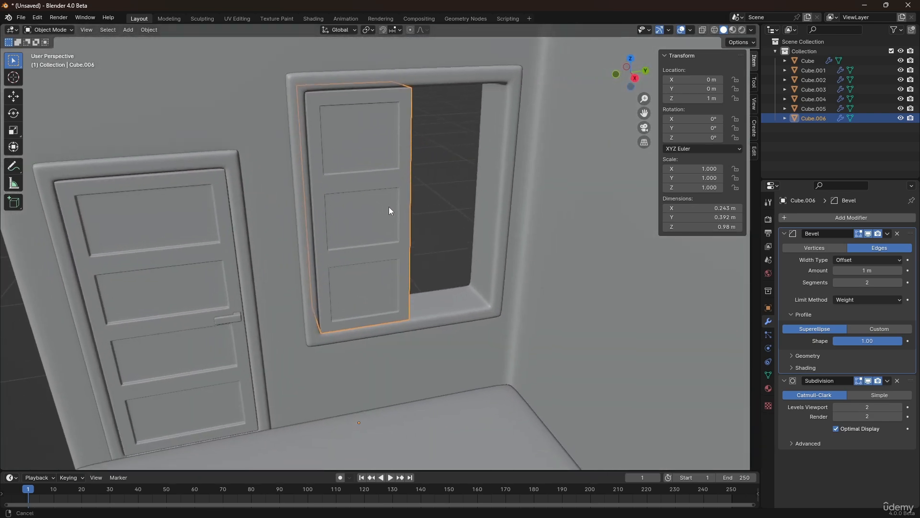
scroll(393, 207, up, 2)
scroll(413, 219, down, 5)
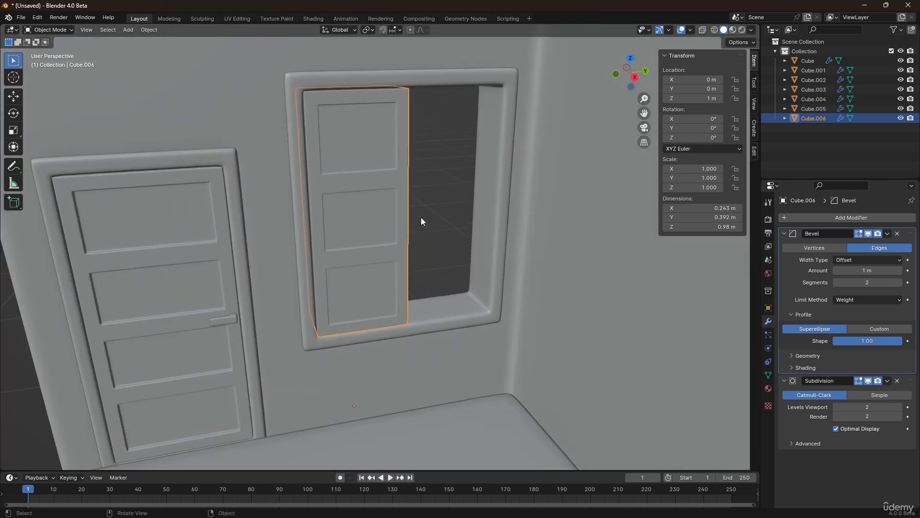
middle_drag(420, 220, 384, 194)
Step: Select the six recessed pane faces on both sides of the sash and scale them slightly inward along global X
key(Tab)
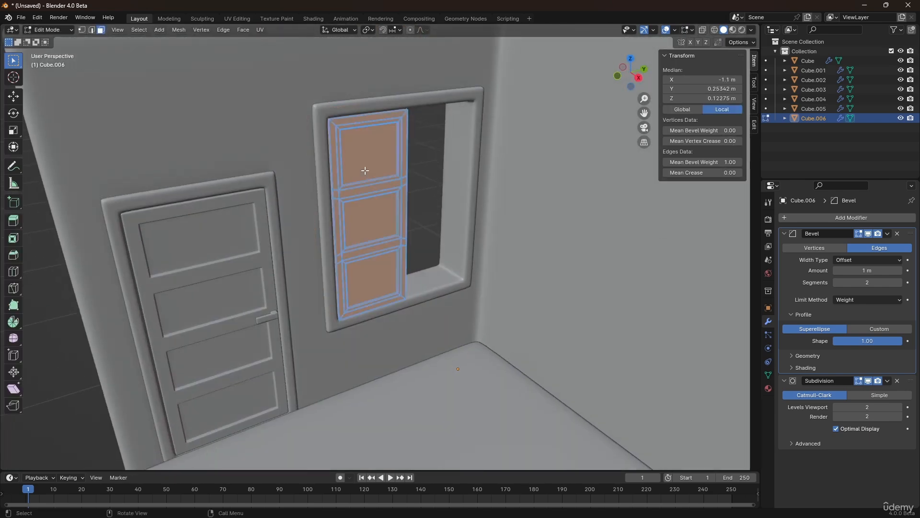
click(371, 161)
shift+click(357, 220)
shift+click(382, 280)
middle_drag(365, 236, 348, 215)
shift+click(332, 181)
shift+click(330, 242)
shift+click(335, 282)
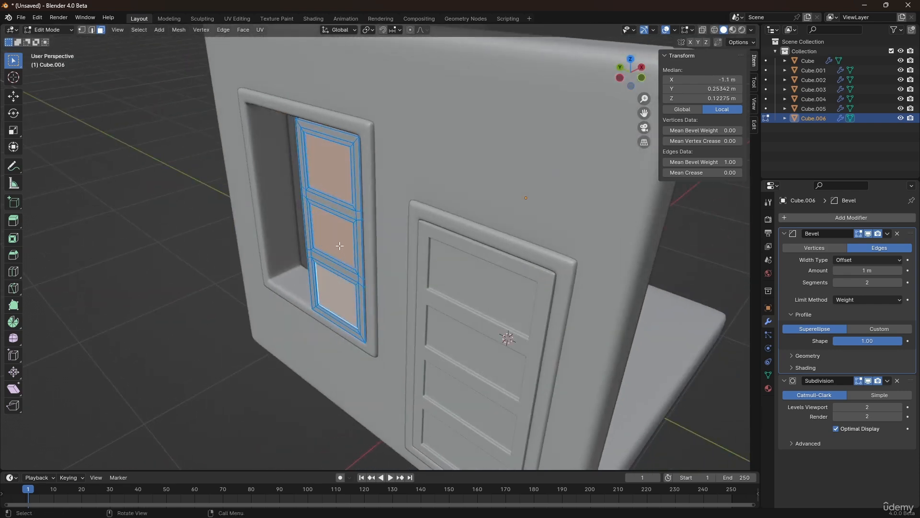
middle_drag(339, 246, 233, 240)
scroll(527, 270, up, 2)
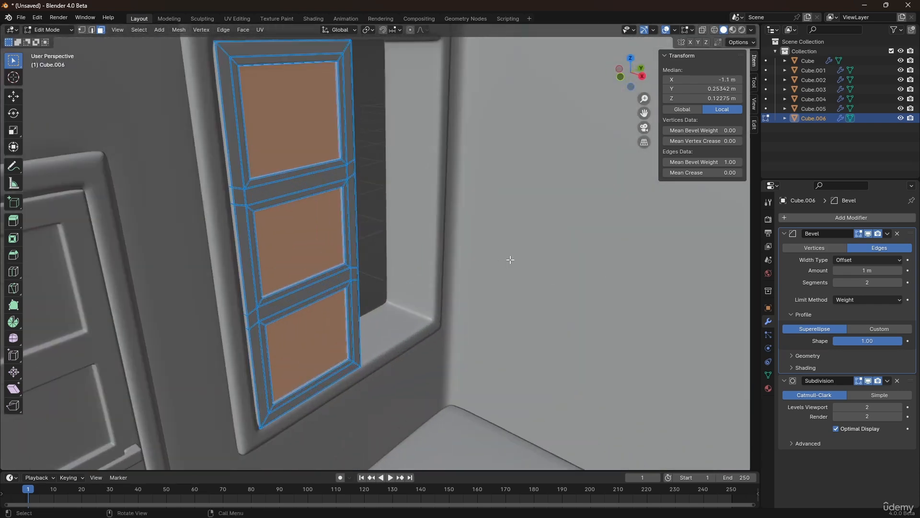
key(s)
key(x)
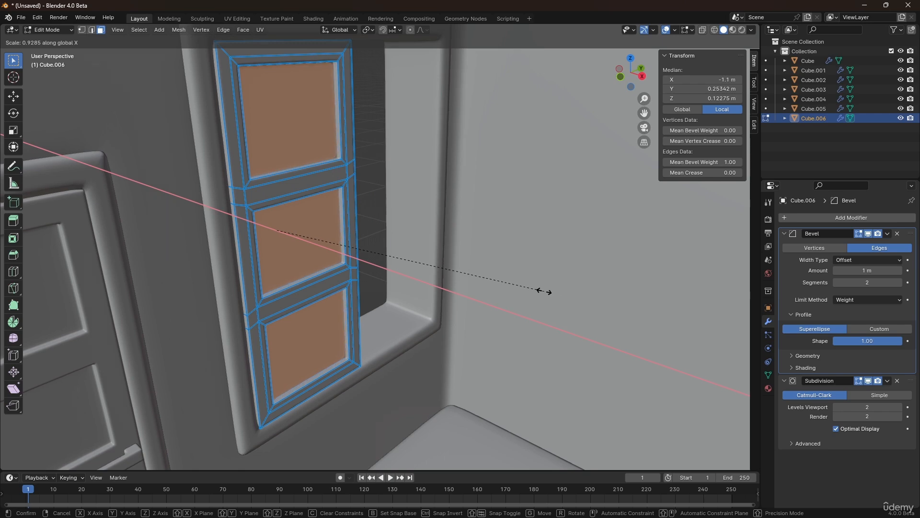
click(550, 291)
key(Tab)
scroll(445, 295, down, 3)
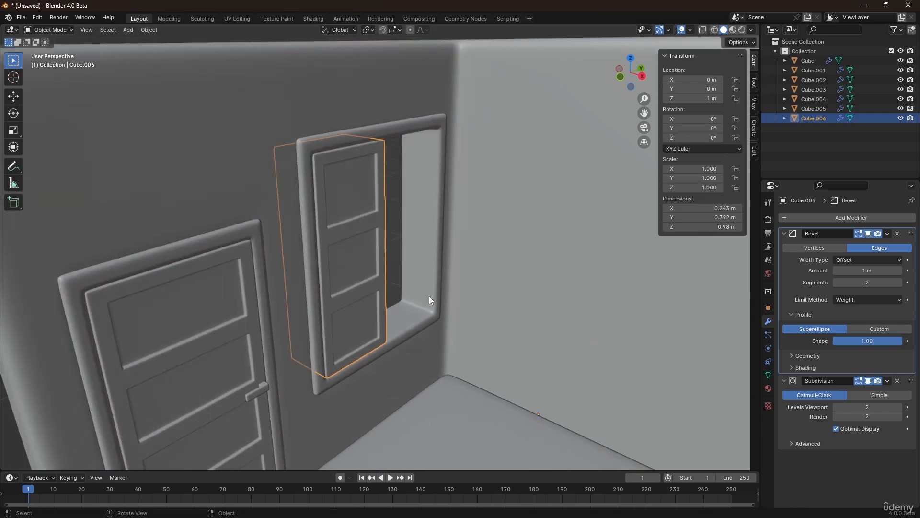
middle_drag(429, 296, 428, 240)
scroll(431, 233, up, 1)
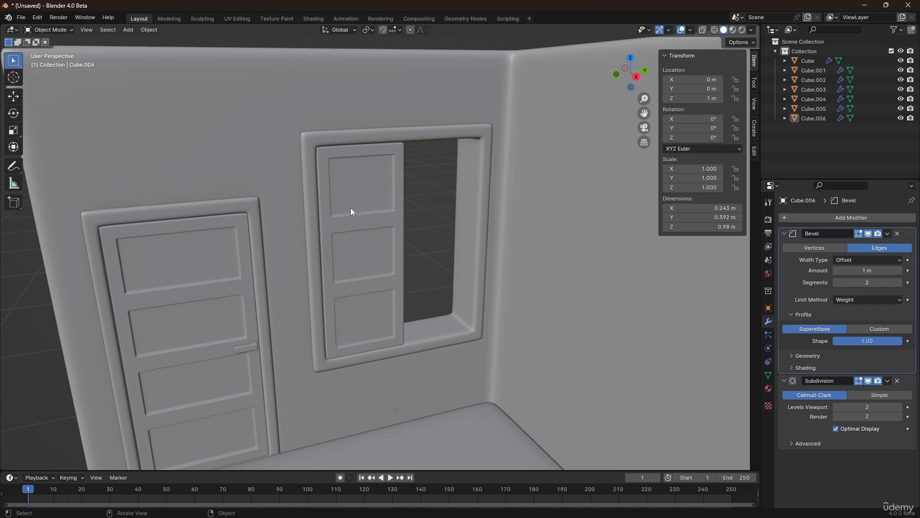
Step: Set the origins of the window sash and the window frame to their own geometry
click(370, 207)
right_click(370, 206)
mouse_move(344, 249)
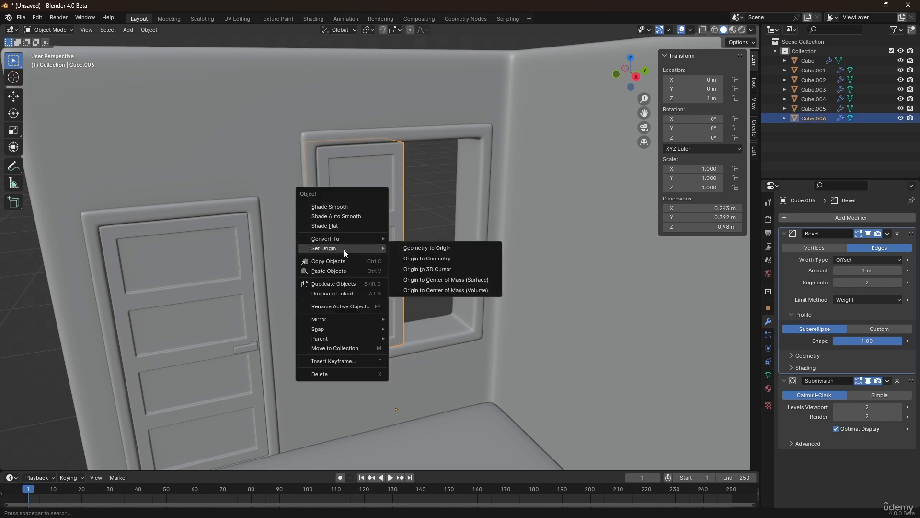
click(416, 259)
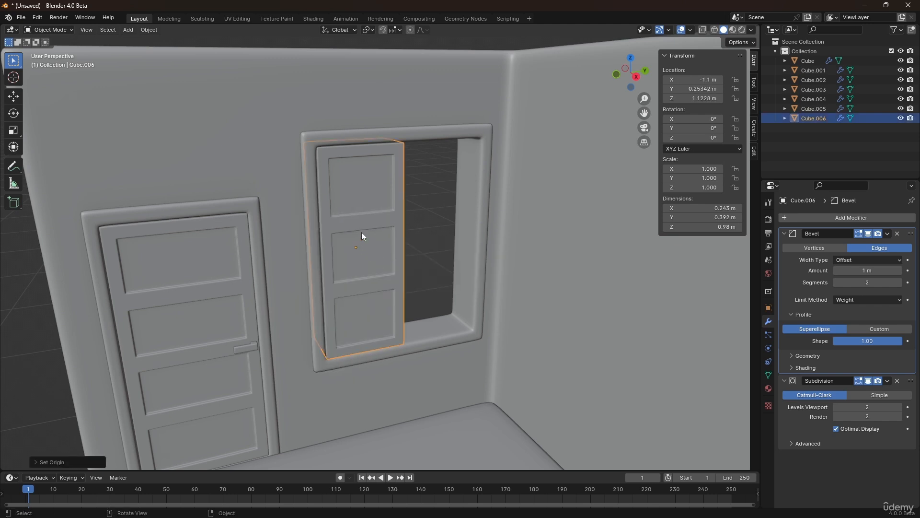
click(403, 130)
right_click(404, 132)
mouse_move(404, 132)
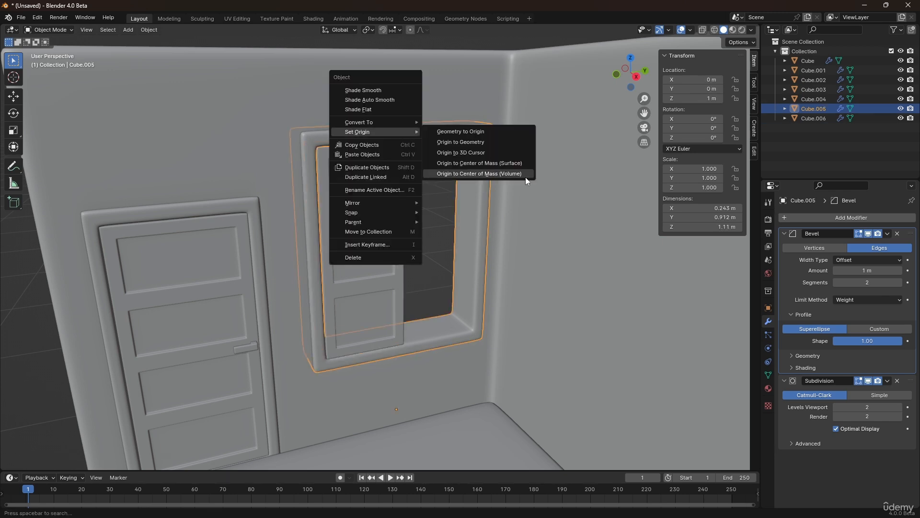
click(487, 143)
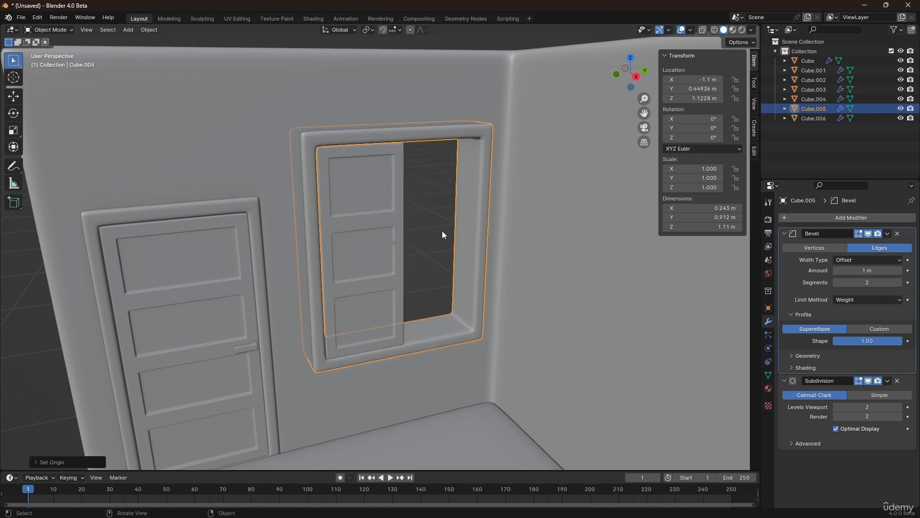
Step: Add a Mirror modifier to the window sash with the window frame, Cube.005, as its mirror object
click(352, 200)
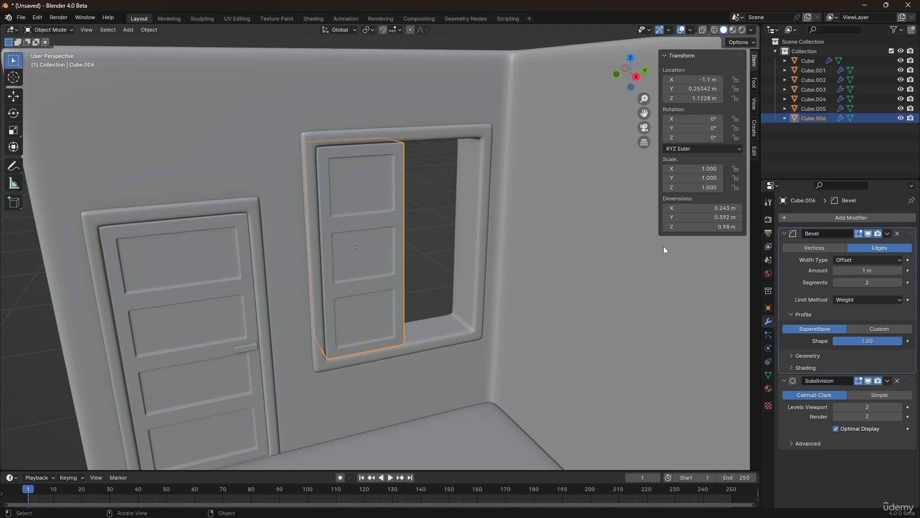
click(801, 216)
mouse_move(802, 216)
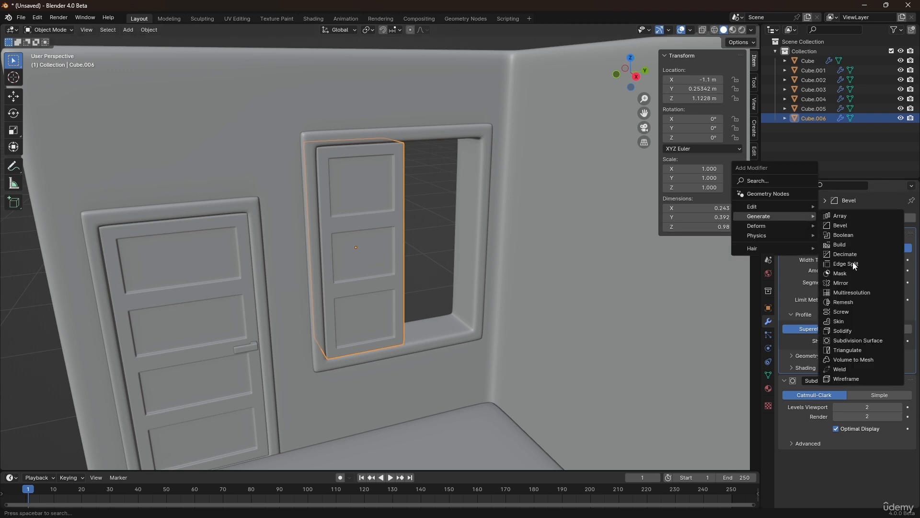
click(841, 283)
scroll(843, 350, down, 3)
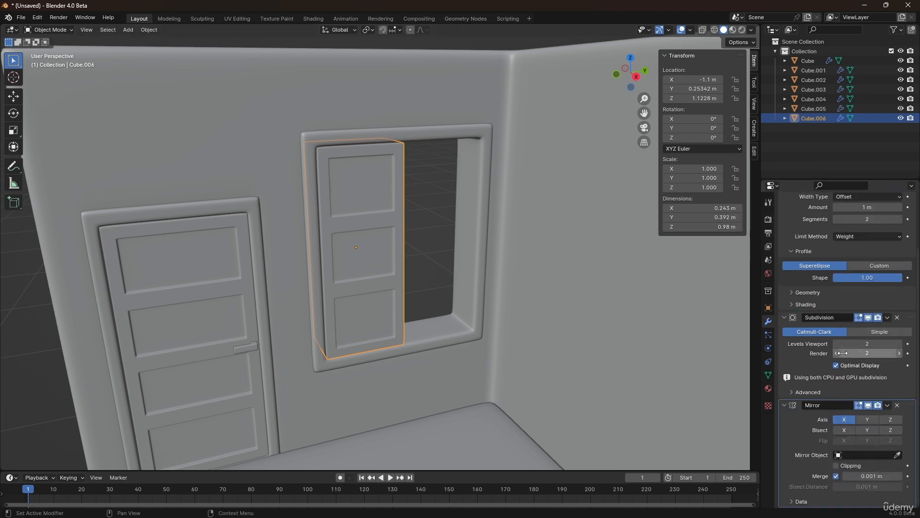
click(897, 456)
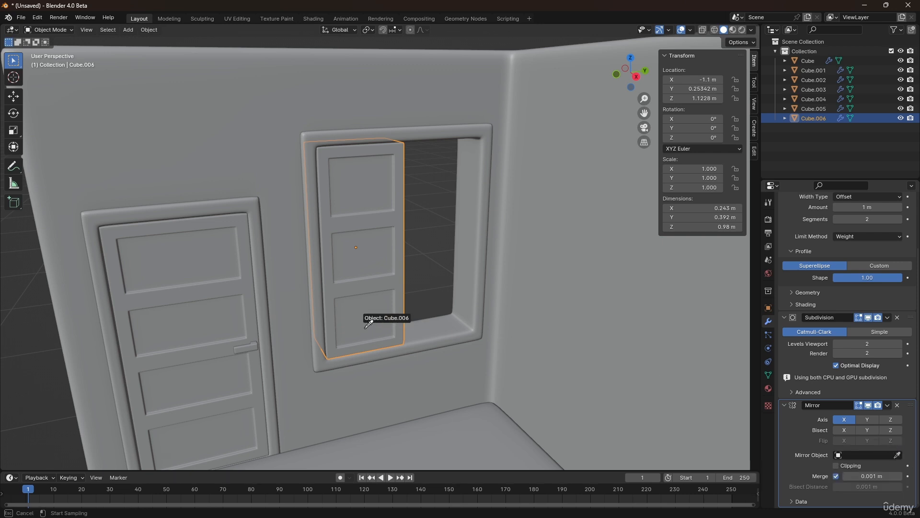
click(433, 329)
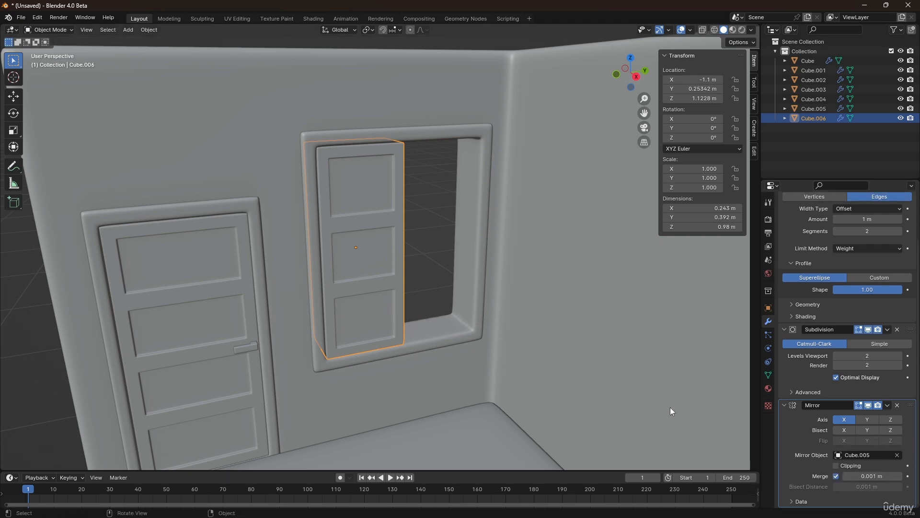
Step: Set the sash's Mirror modifier to mirror across the Y axis only
click(862, 418)
click(847, 417)
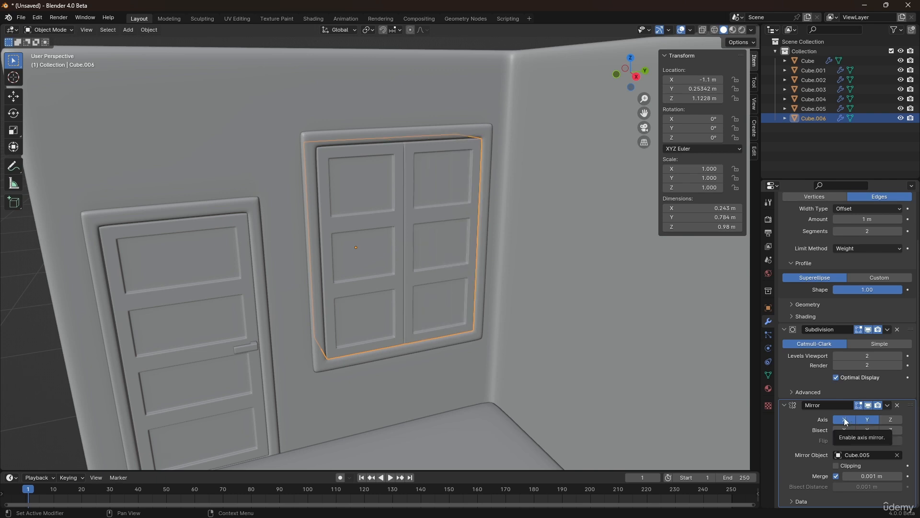
scroll(367, 221, down, 2)
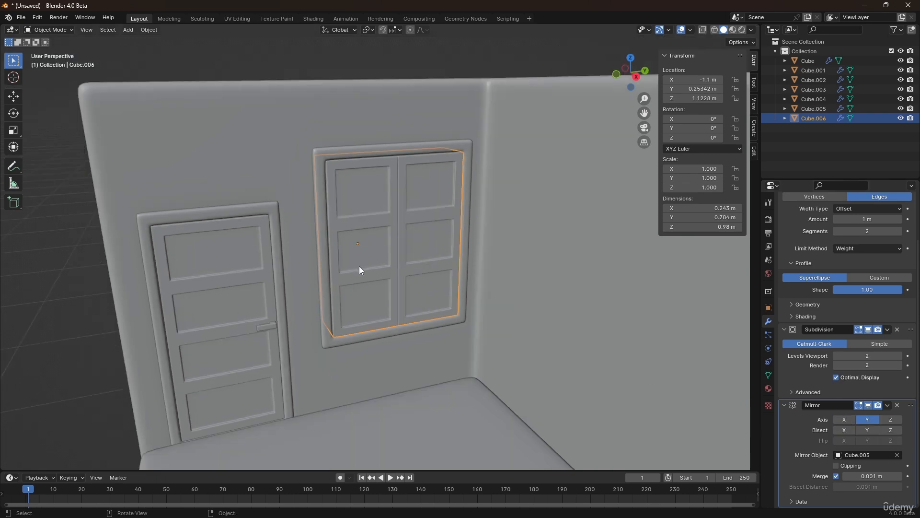
scroll(397, 212, up, 1)
scroll(396, 215, up, 1)
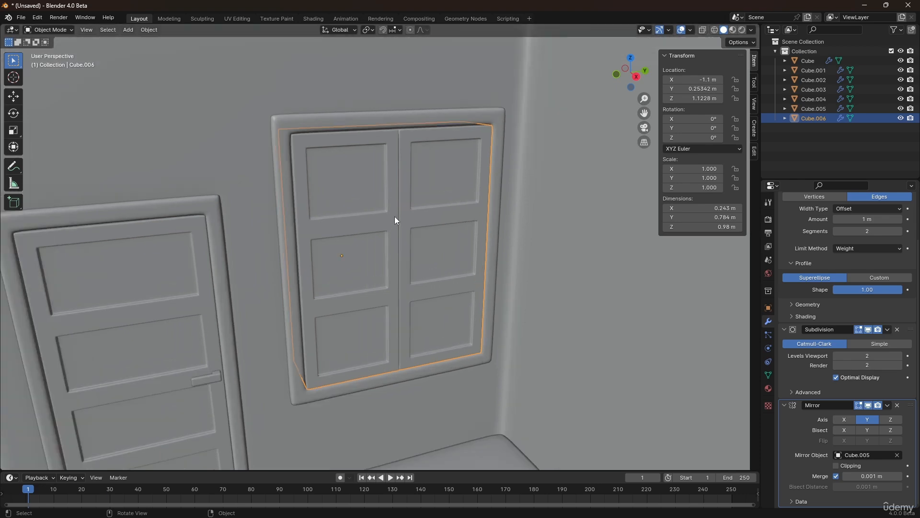
Step: Duplicate the sash's stile face between the middle pane and the centre seam in place and separate it into its own object
middle_drag(395, 217, 390, 250)
key(Tab)
scroll(390, 254, up, 2)
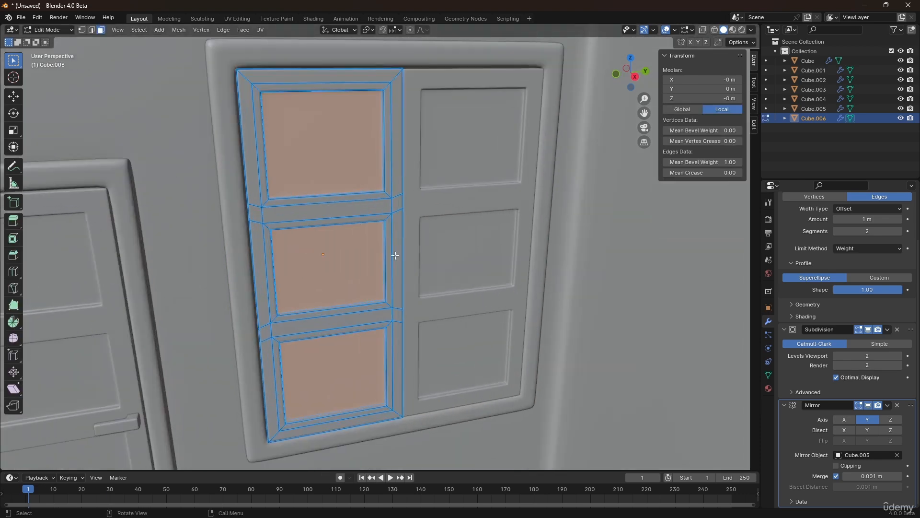
click(395, 255)
scroll(395, 255, up, 1)
scroll(395, 254, up, 2)
key(shift+d)
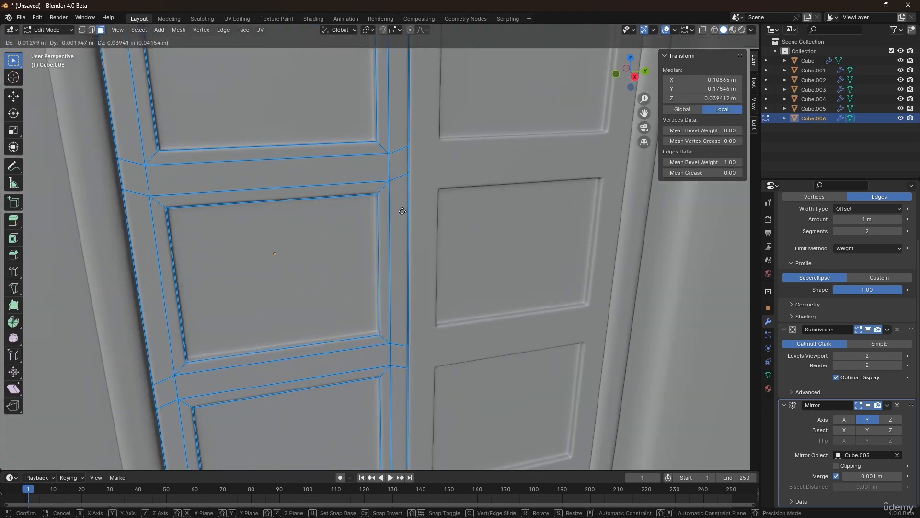
right_click(367, 226)
key(p)
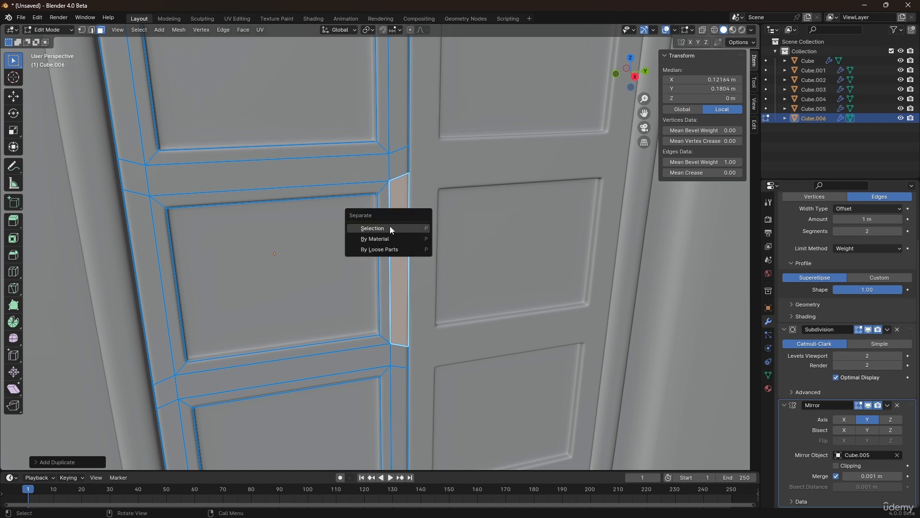
click(392, 228)
key(Tab)
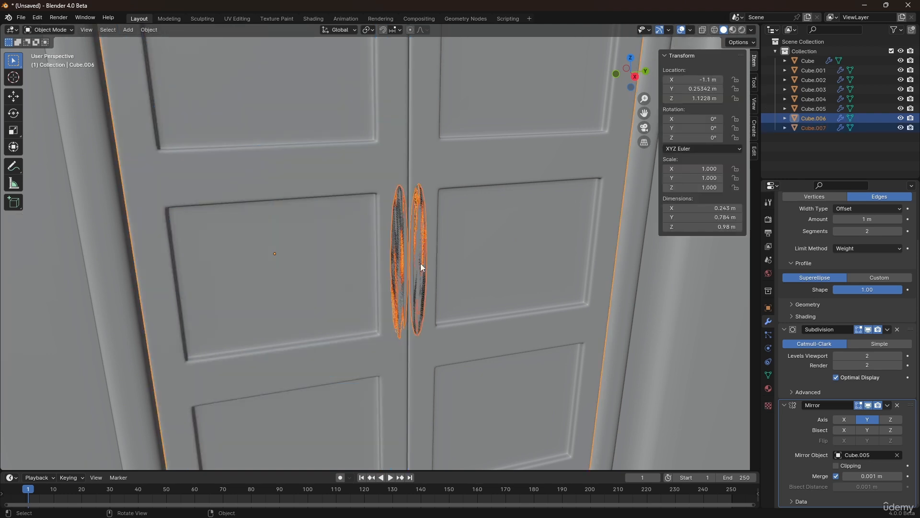
Step: Level the top edge of the separated strip by scaling its two upper vertices to 0 along Z
click(398, 234)
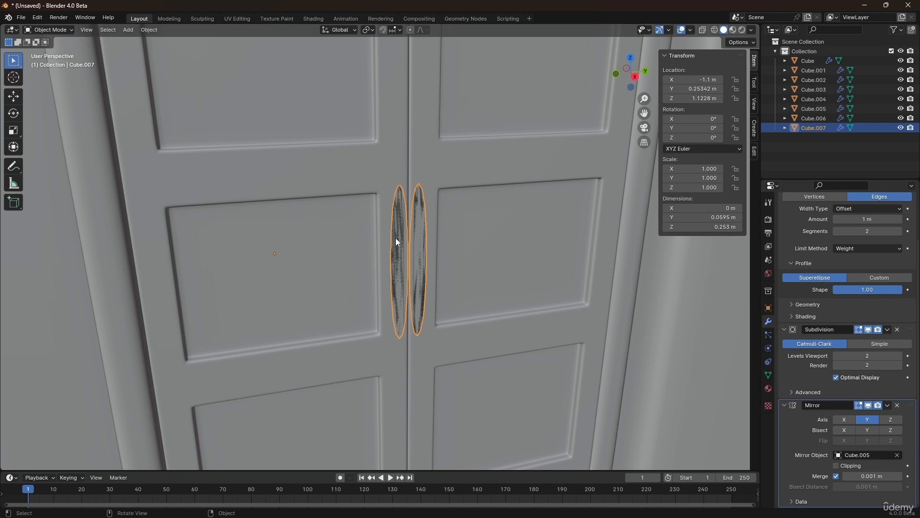
scroll(399, 239, up, 1)
key(Tab)
mouse_move(396, 246)
middle_down()
mouse_move(407, 248)
mouse_move(393, 250)
middle_up()
scroll(390, 248, up, 1)
key(1)
middle_drag(372, 215, 375, 185)
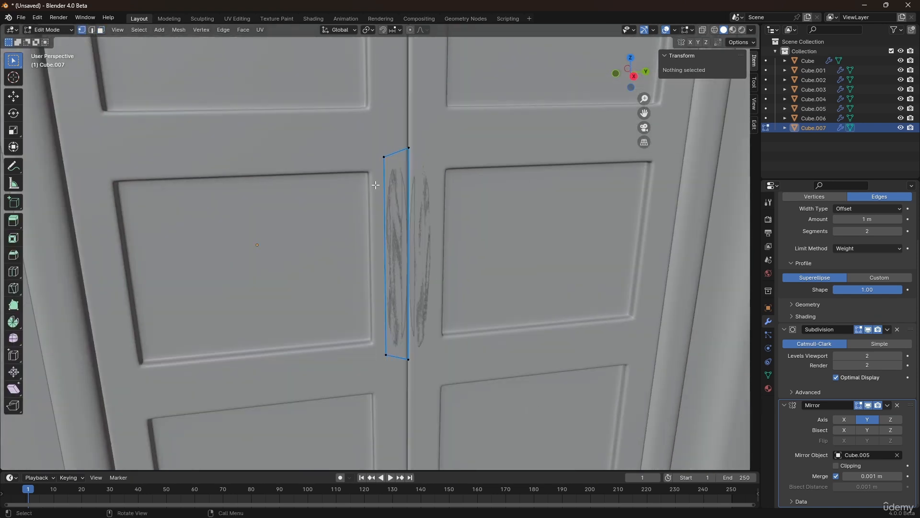
drag(371, 138, 426, 169)
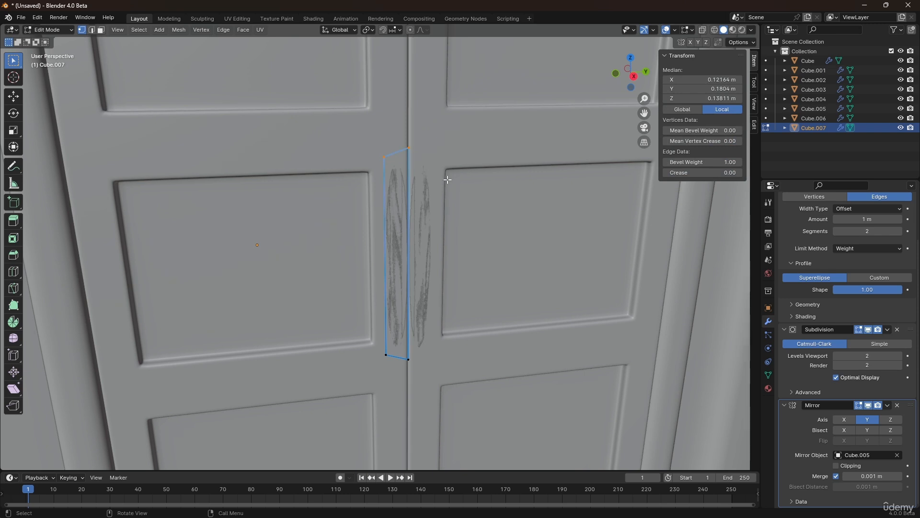
key(s)
key(z)
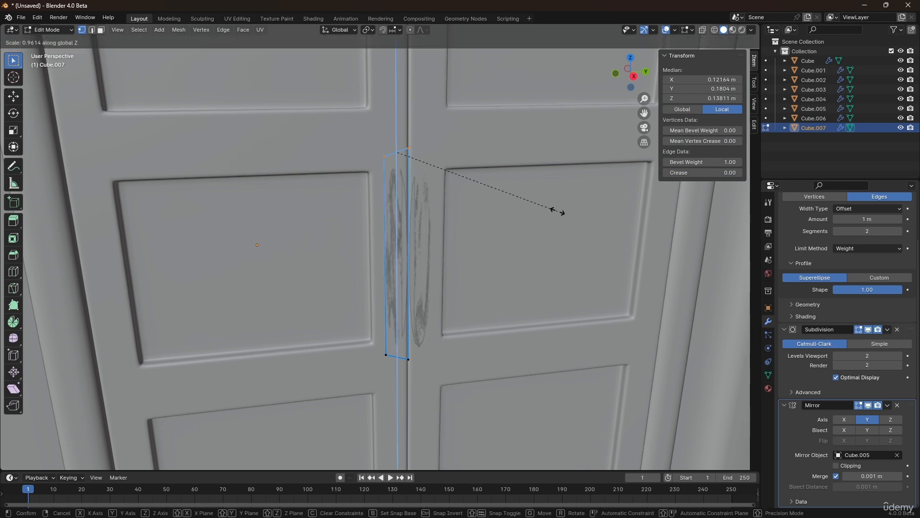
key(0)
key(Return)
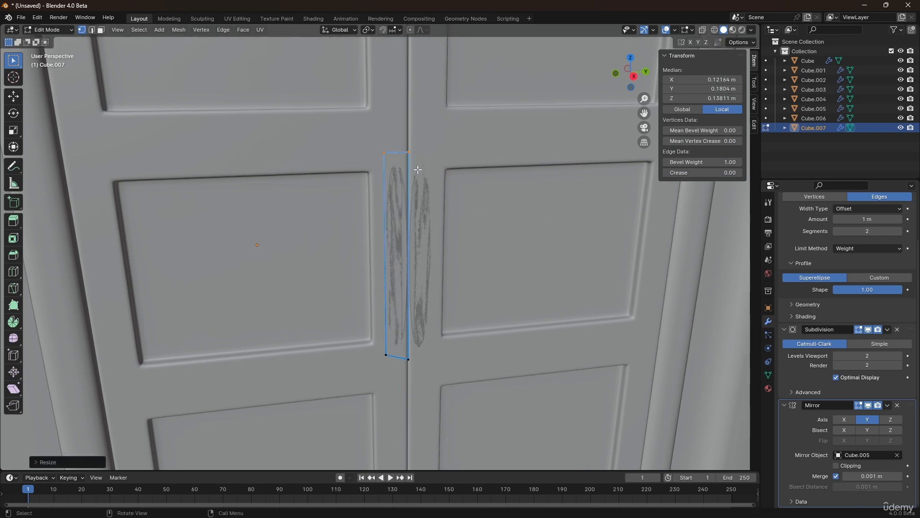
Step: Level the strip's bottom edge by scaling its two lower vertices to 0 along Z
drag(375, 342, 403, 360)
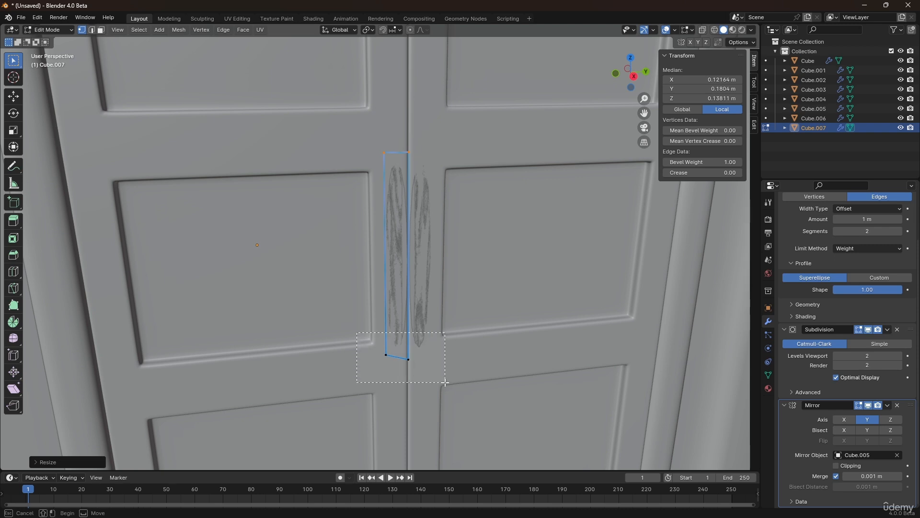
key(s)
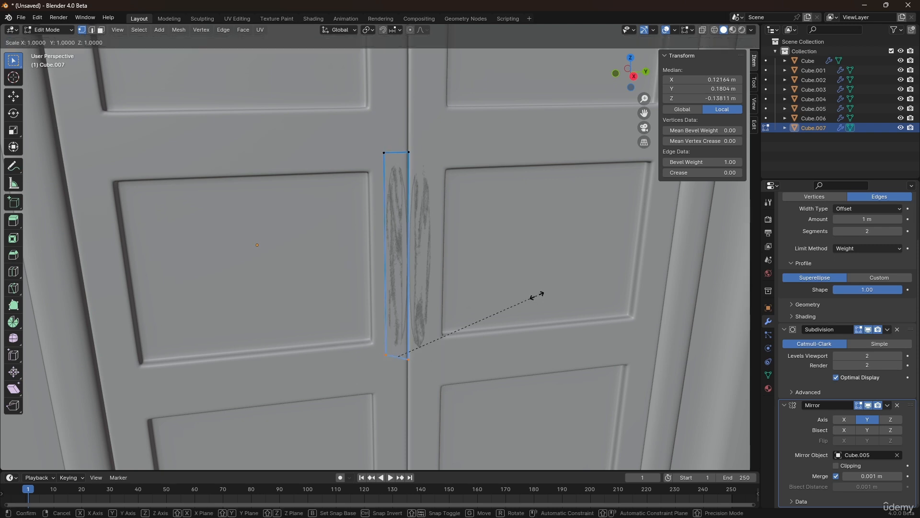
key(z)
key(0)
key(Return)
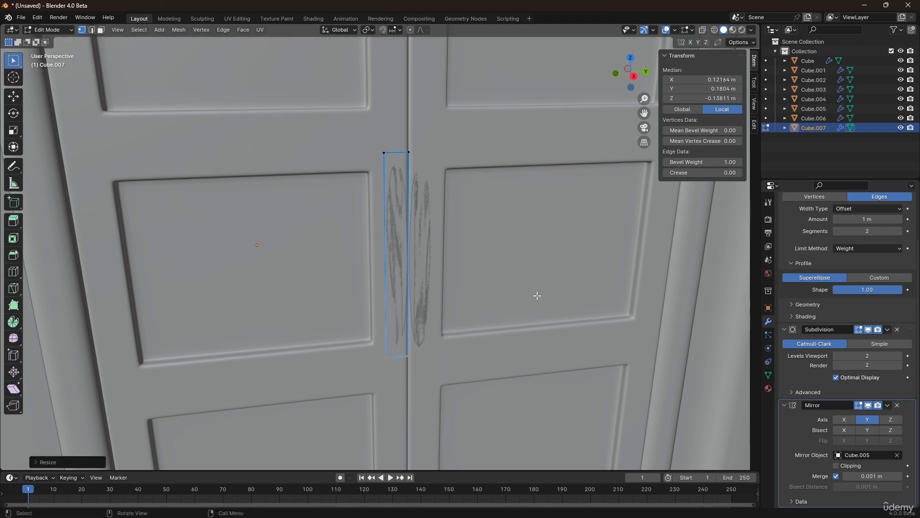
Step: Scale the whole strip down slightly and move it about 0.009 m along Y away from the centre seam
key(a)
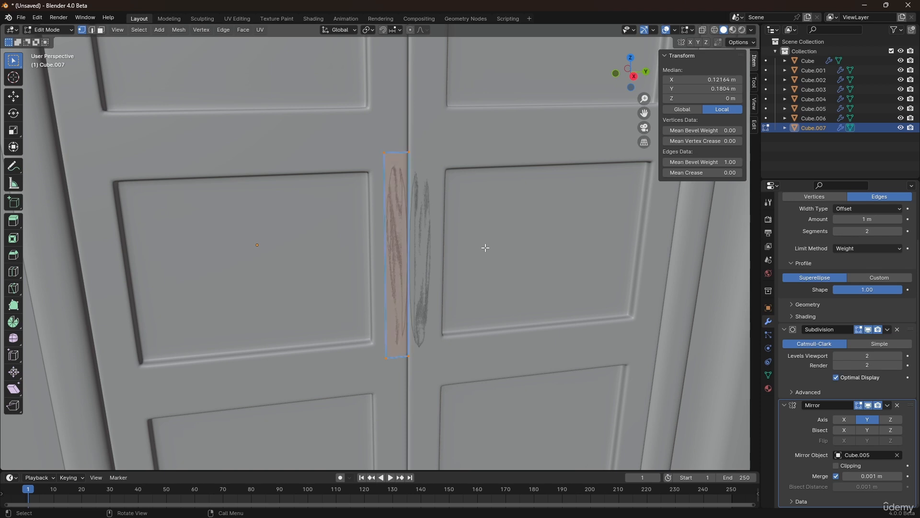
key(KP_Decimal)
key(s)
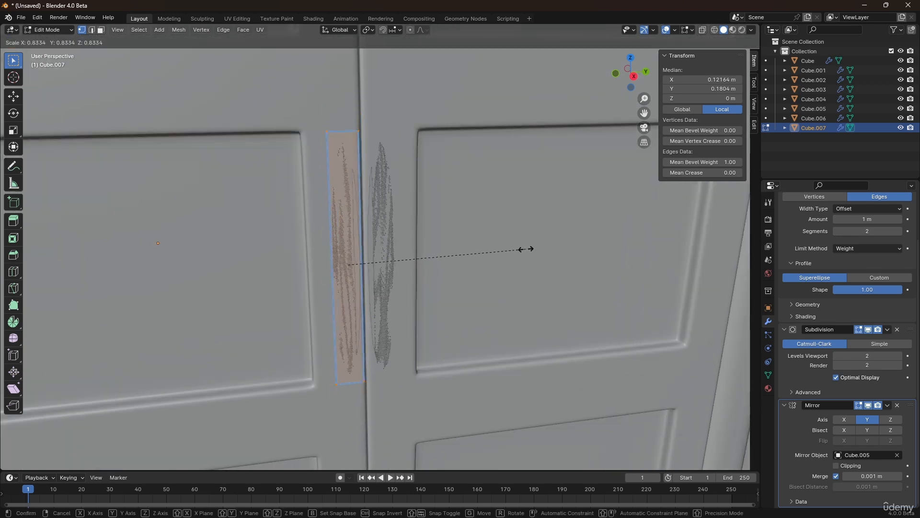
click(495, 249)
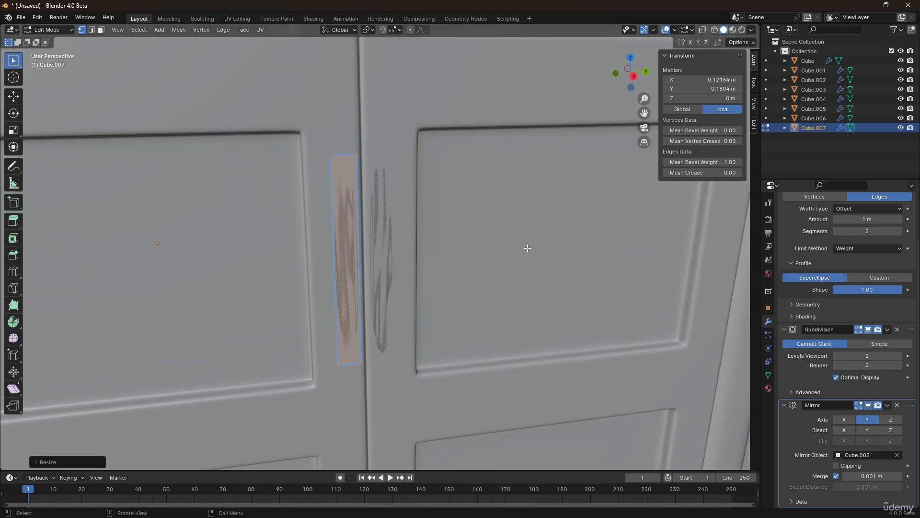
key(g)
key(y)
click(516, 250)
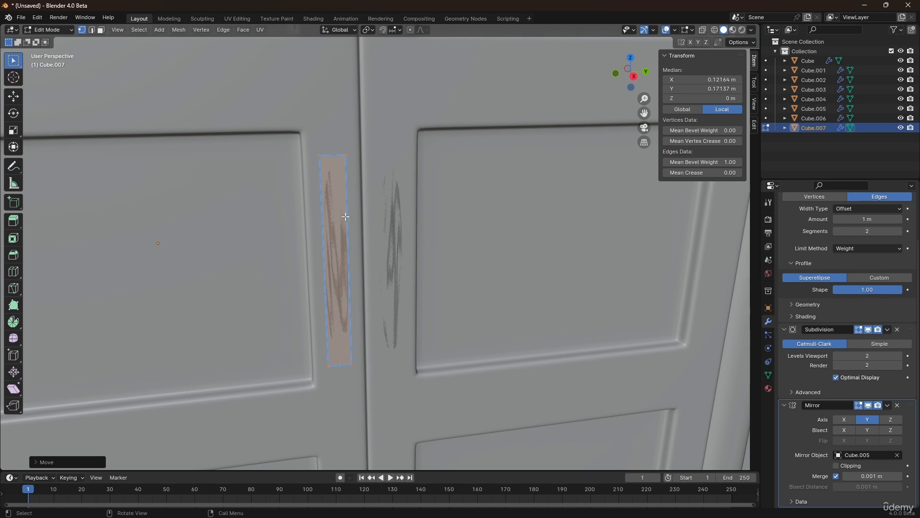
Step: Narrow the strip along Y and shorten it to about 0.6 of its height along Z
middle_drag(345, 217, 457, 249)
middle_drag(339, 231, 341, 248)
key(s)
key(y)
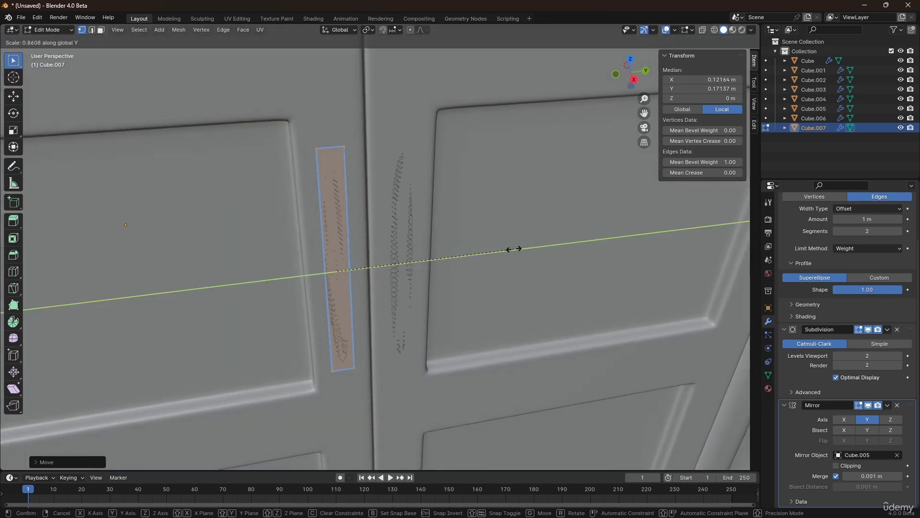
click(442, 249)
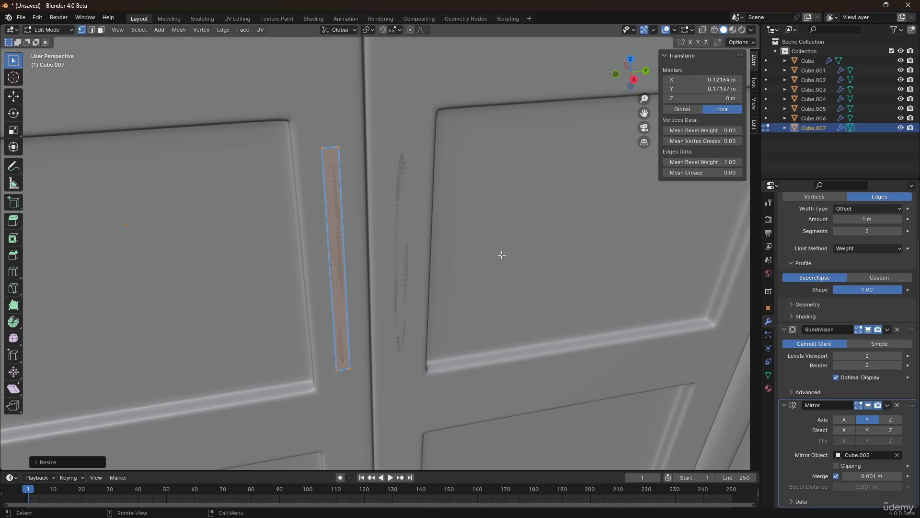
key(s)
key(z)
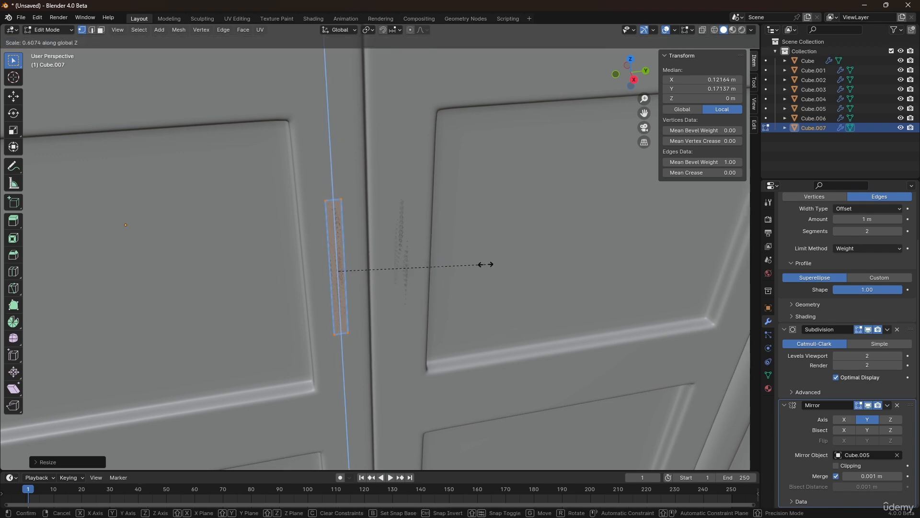
click(485, 262)
Step: Extrude the strip outward in two segments, and extrude the outer segment's side face about 0.02 m toward the pane to form an L-shaped handle
middle_drag(485, 263, 376, 275)
key(e)
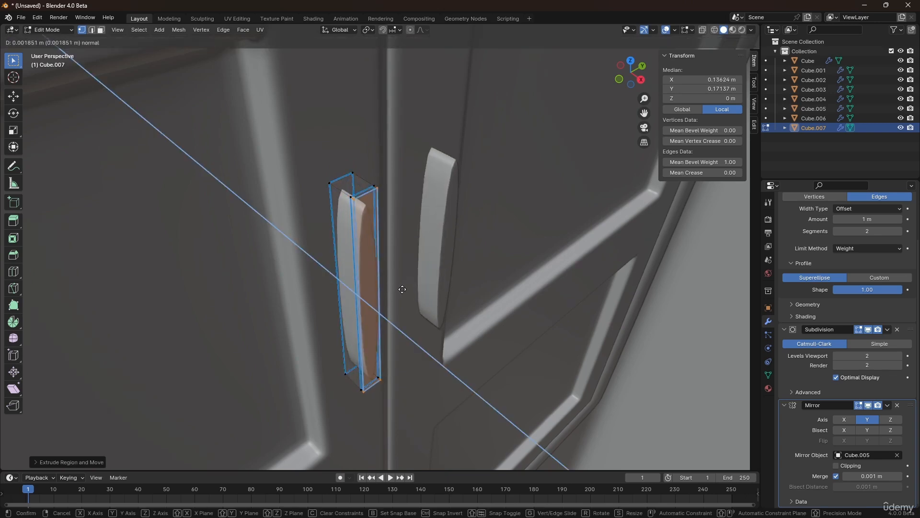
click(413, 302)
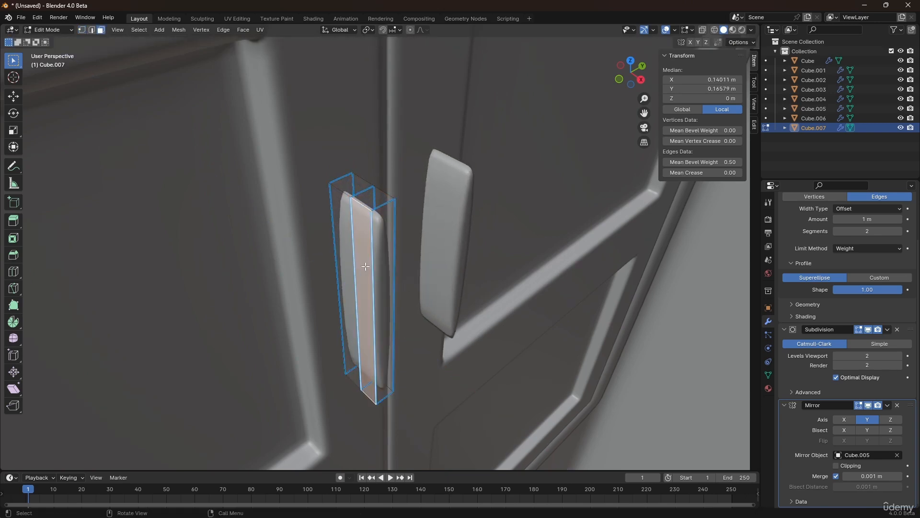
middle_drag(432, 251, 403, 249)
key(e)
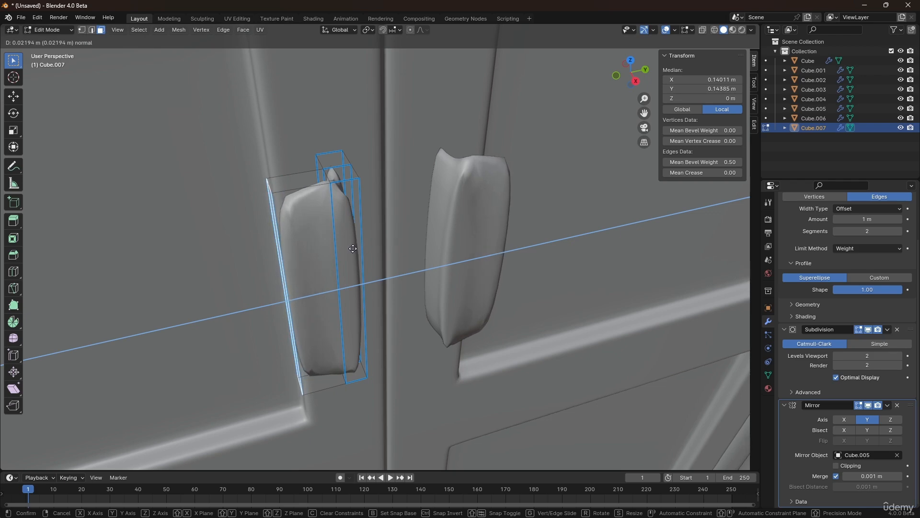
click(354, 248)
Step: Set the mean bevel weight of all the handle's edges to 1.00
key(a)
drag(701, 162, 748, 162)
middle_drag(479, 211, 380, 209)
middle_drag(310, 215, 334, 203)
Step: Thin the handle's grip by moving its middle column of vertices about 0.005 m outward along X in front X-ray view
key(1)
middle_drag(290, 305, 322, 171)
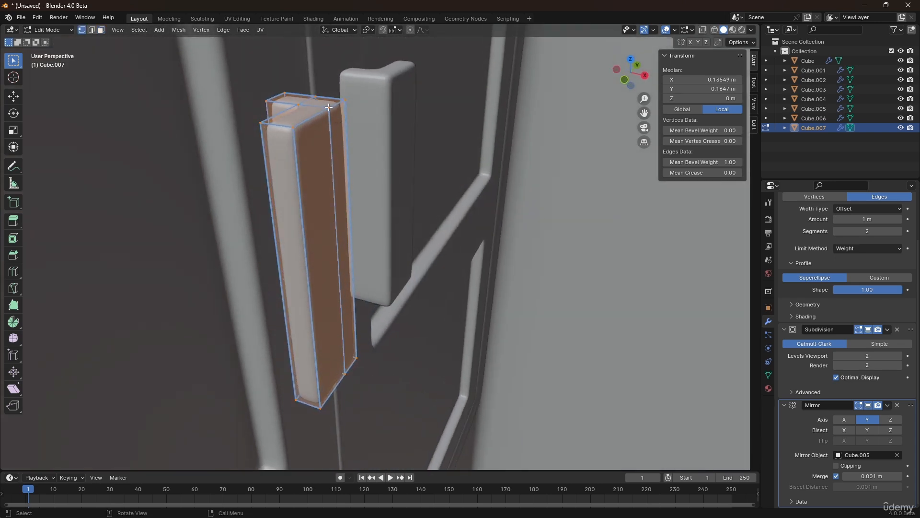
scroll(346, 139, down, 2)
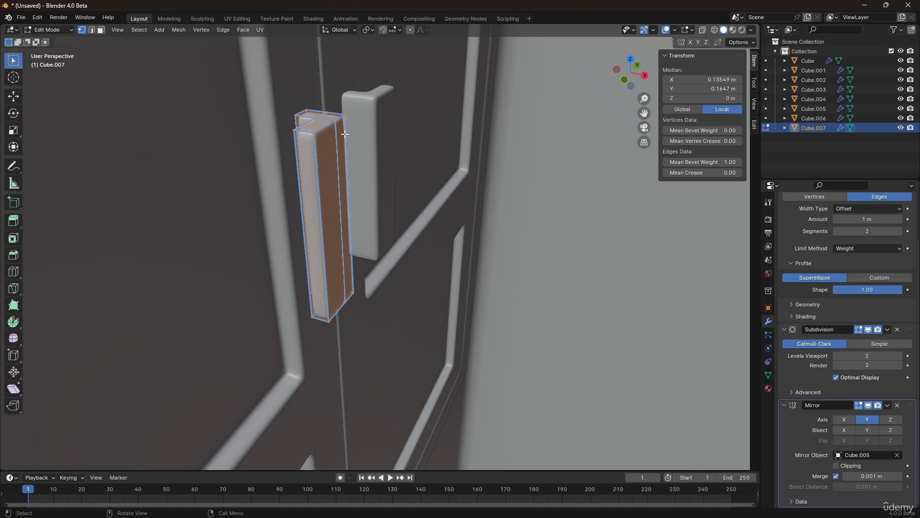
key(KP_1)
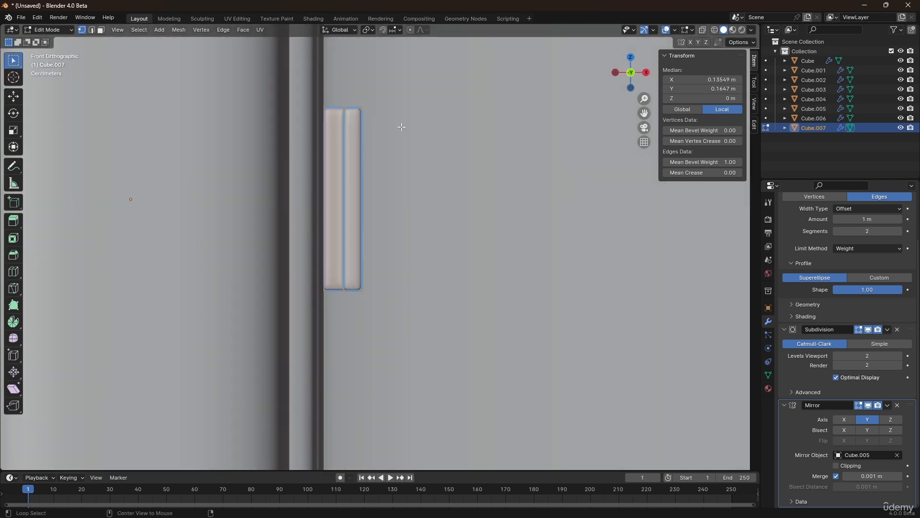
key(alt+z)
drag(397, 82, 351, 308)
drag(332, 85, 354, 324)
key(g)
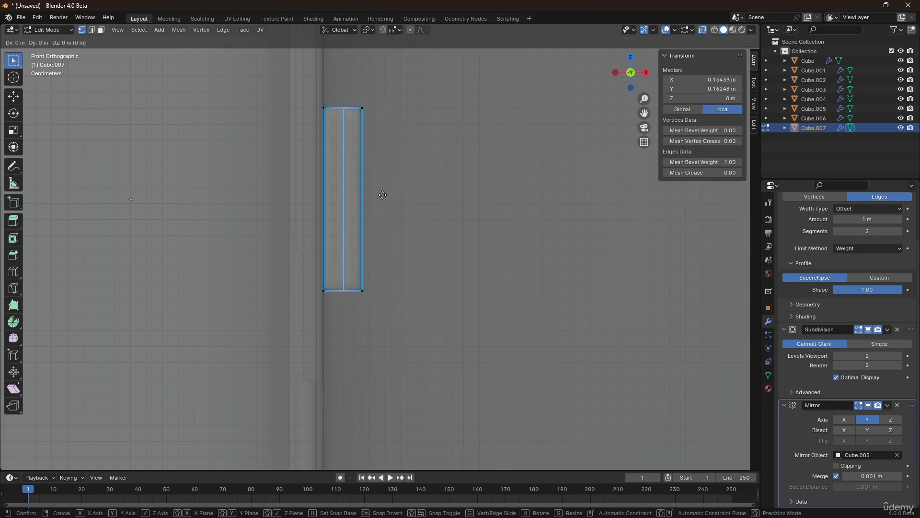
key(x)
click(390, 195)
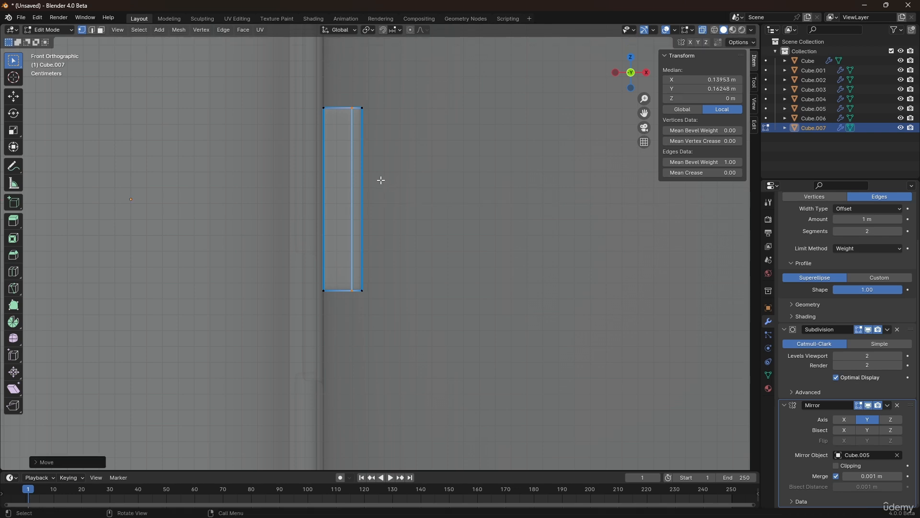
Step: Move the handle's outer grip section about 0.006 m back toward the sash along X and finish editing the handle
drag(390, 83, 339, 322)
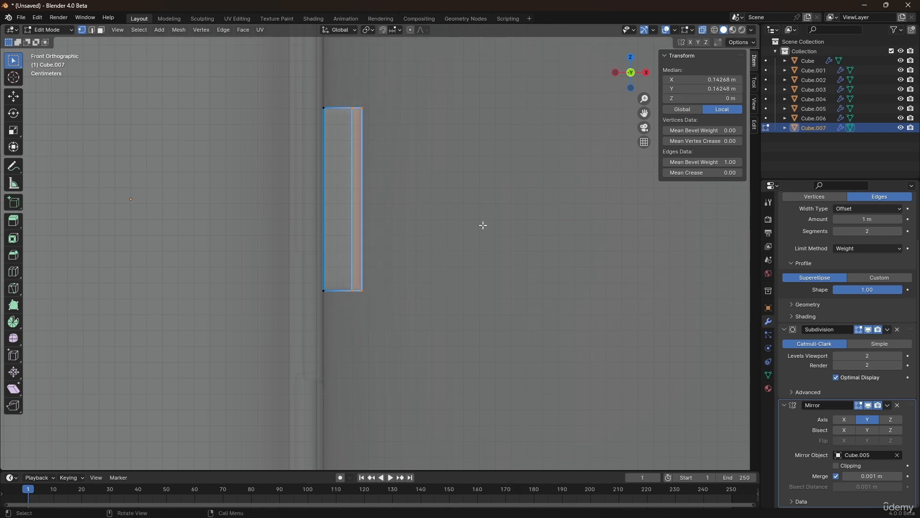
key(g)
key(x)
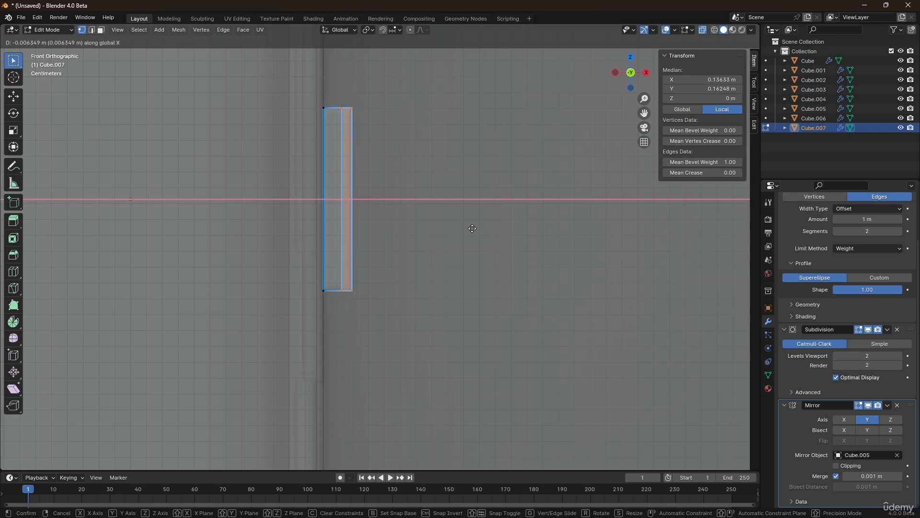
click(471, 229)
middle_drag(450, 188, 230, 323)
key(Tab)
scroll(352, 272, down, 10)
click(64, 335)
scroll(267, 287, down, 4)
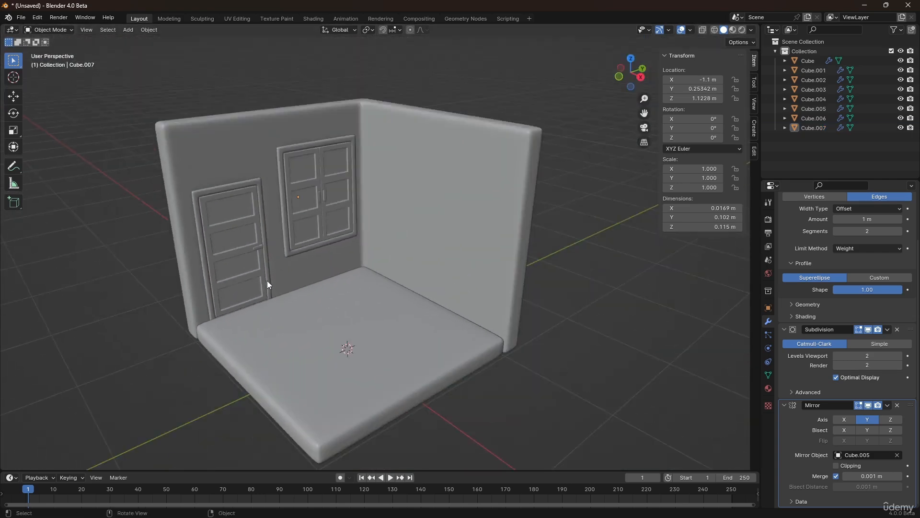
Step: Set the origin of the floor slab, Cube.001, to its geometry
shift+middle_drag(267, 284, 347, 292)
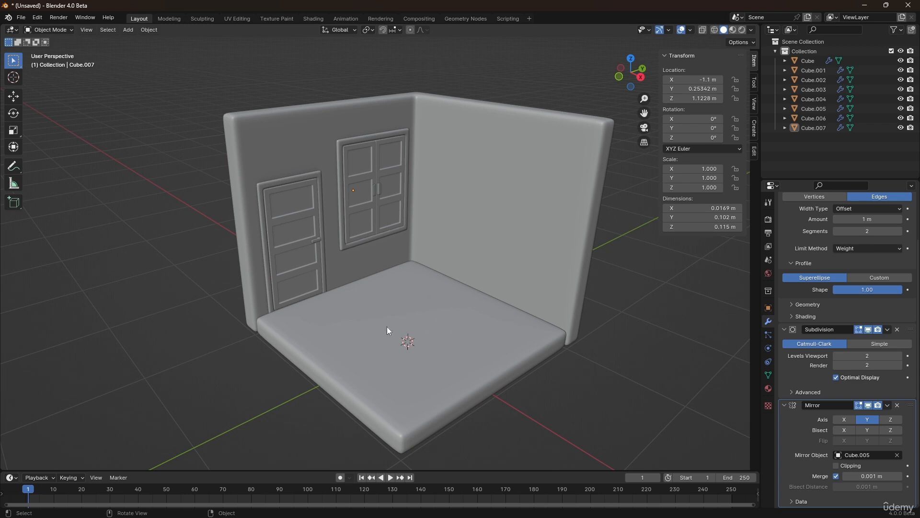
click(394, 312)
shift+middle_drag(358, 312, 353, 283)
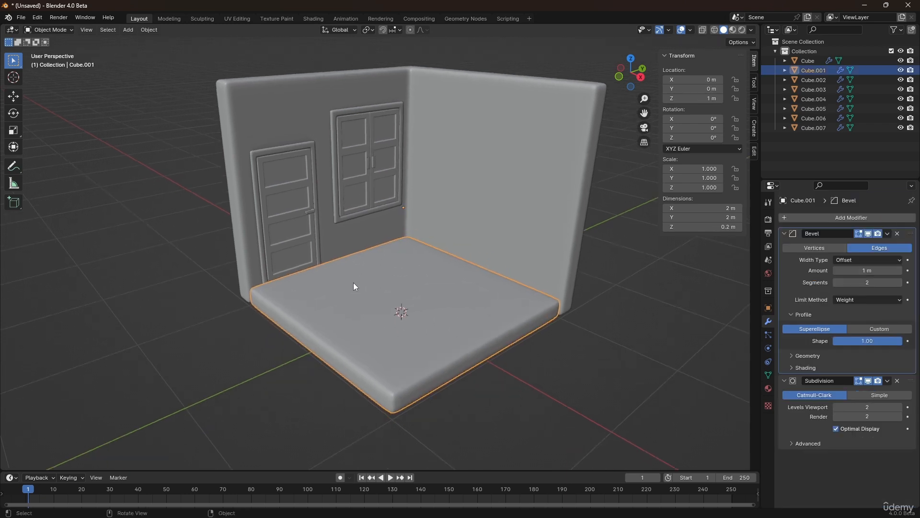
right_click(352, 283)
mouse_move(353, 283)
click(398, 292)
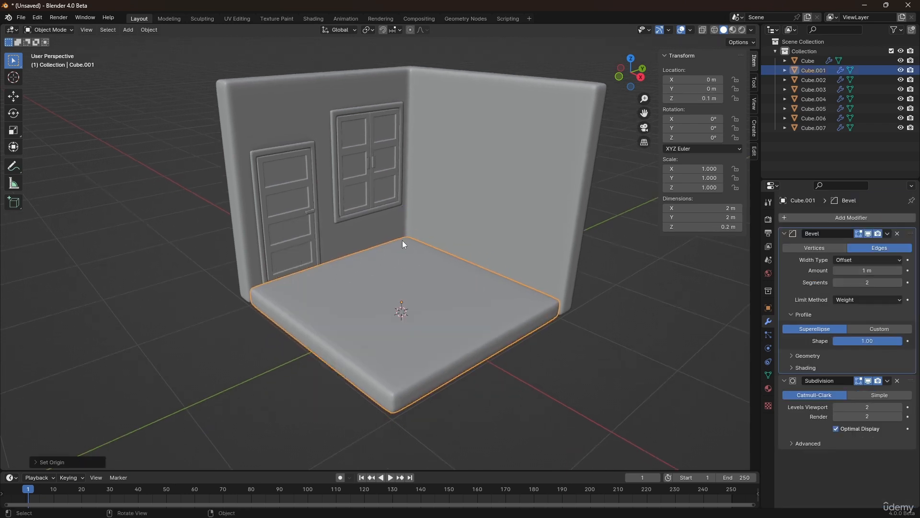
Step: Duplicate the floor slab's top face in place and separate the copy into its own object
key(Tab)
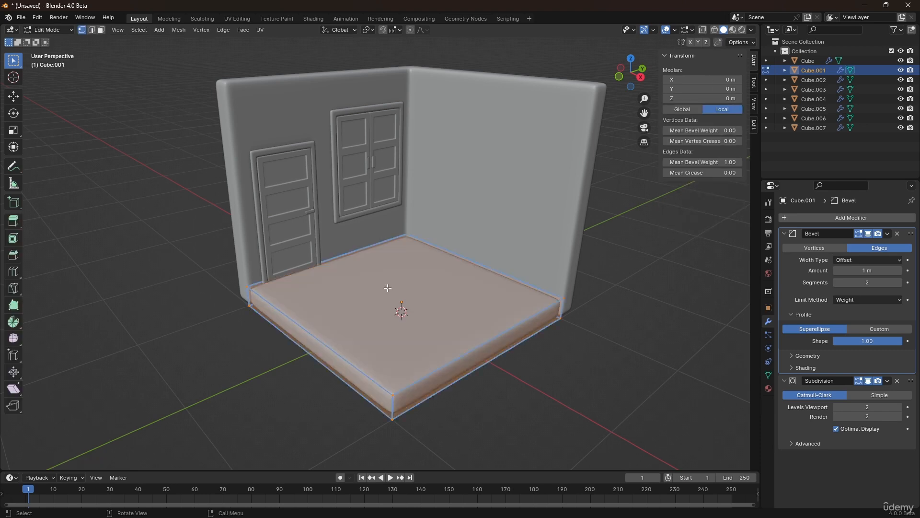
key(3)
click(364, 294)
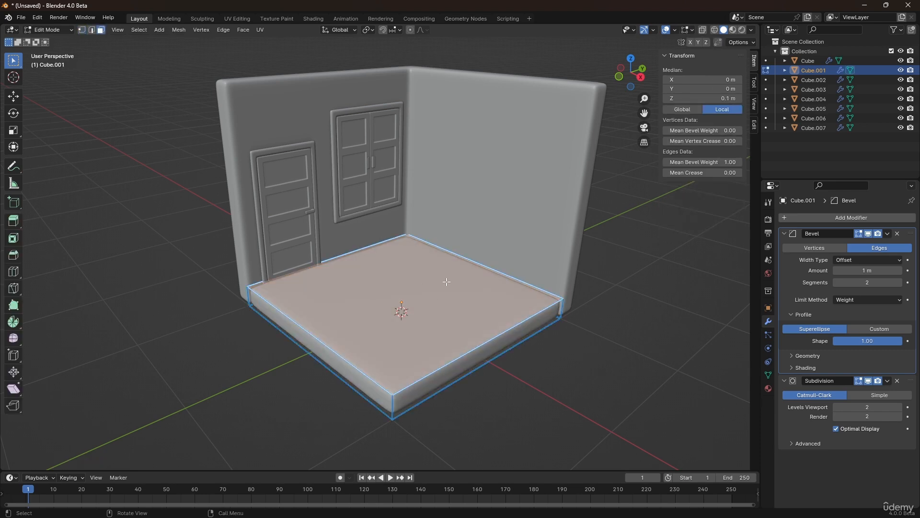
key(shift+d)
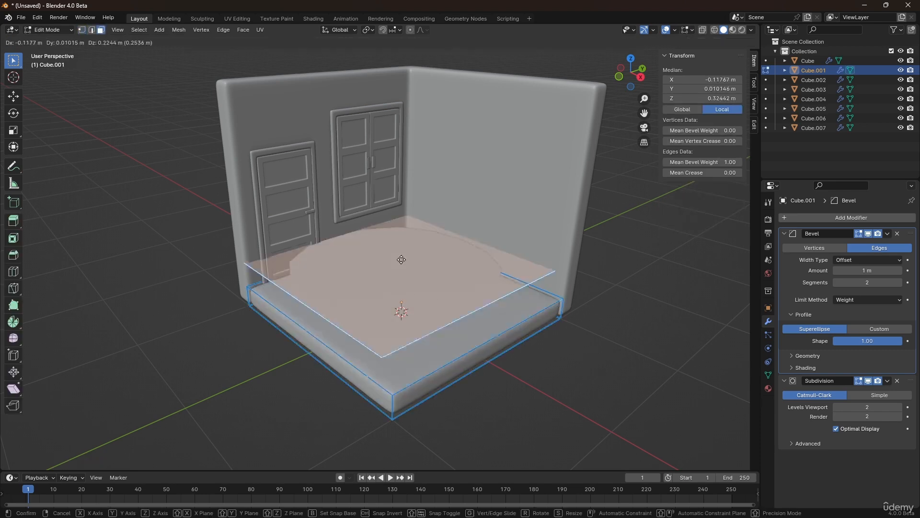
right_click(391, 258)
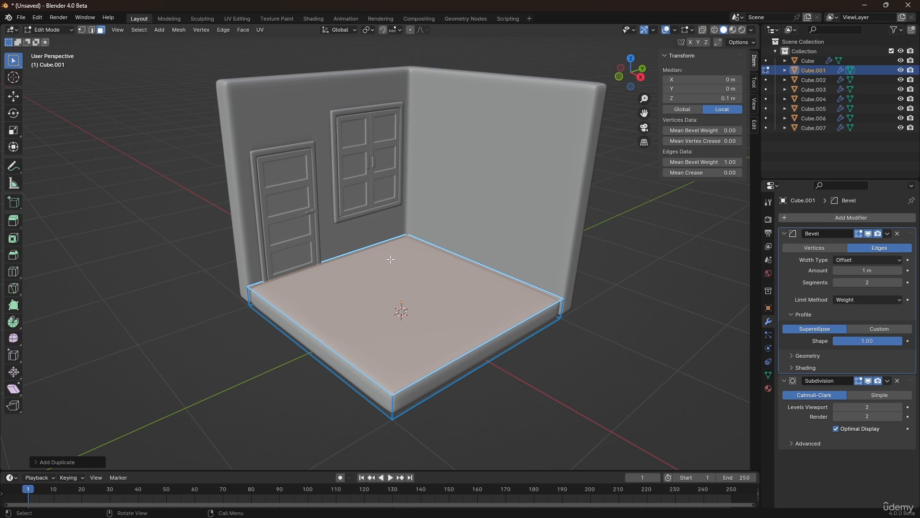
key(p)
click(390, 259)
key(Tab)
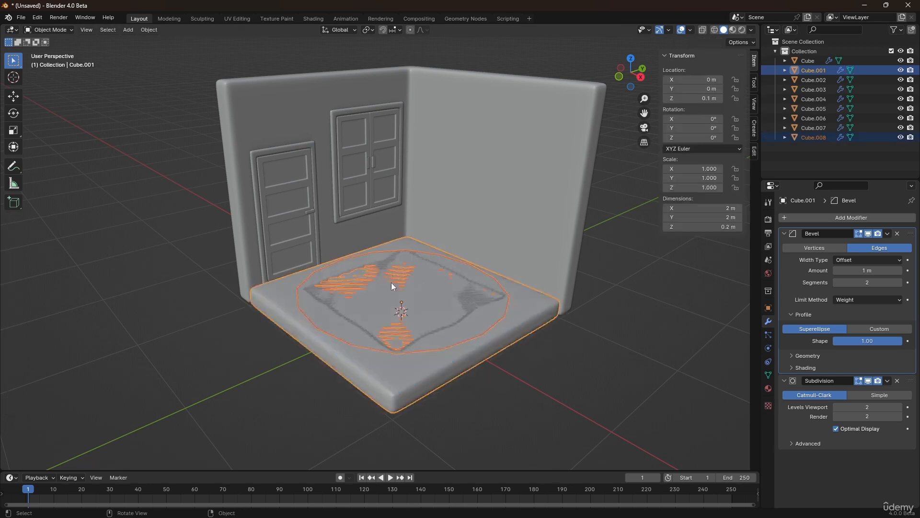
Step: Divide the separated floor face with 10 evenly spaced parallel loop cuts running along X, without sliding them
click(392, 296)
key(Tab)
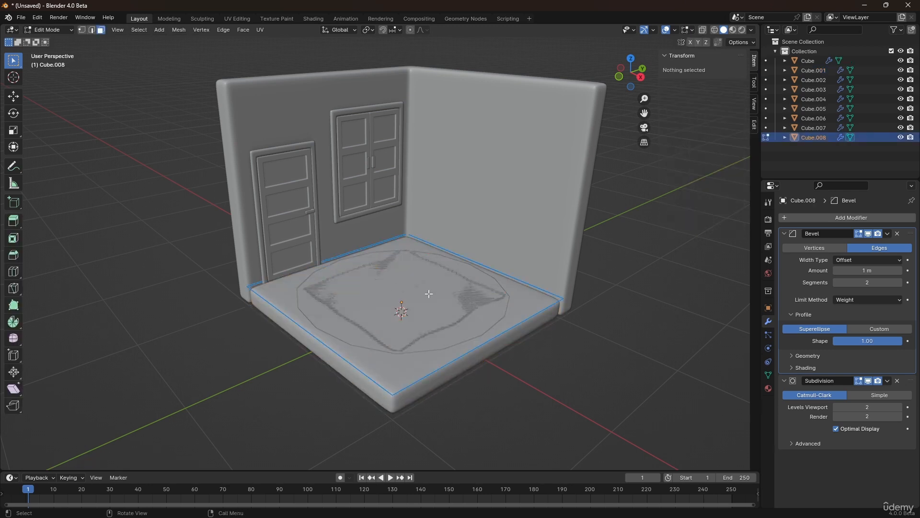
middle_drag(428, 302, 404, 271)
key(ctrl+r)
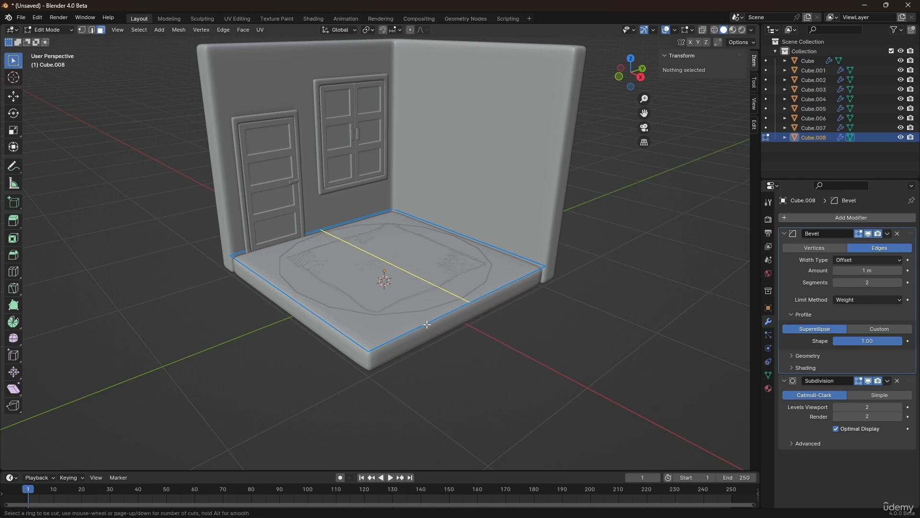
key(1)
key(0)
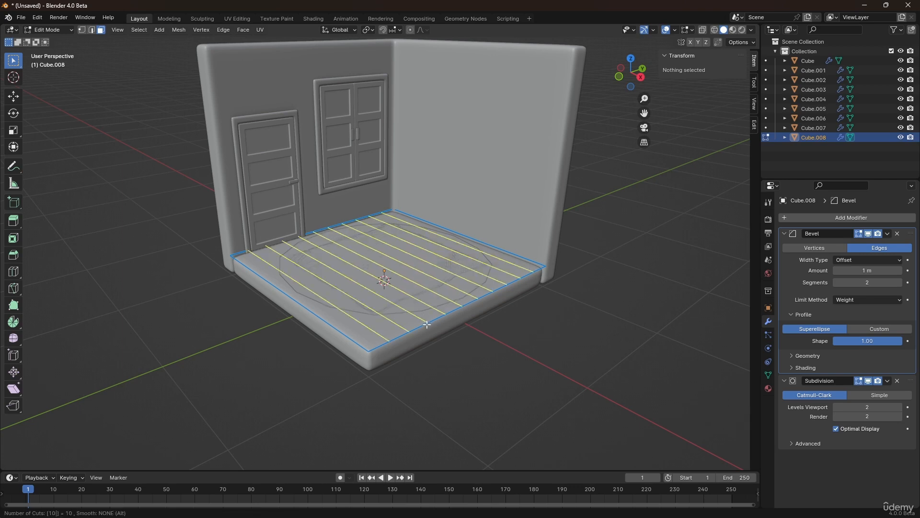
click(426, 324)
right_click(426, 324)
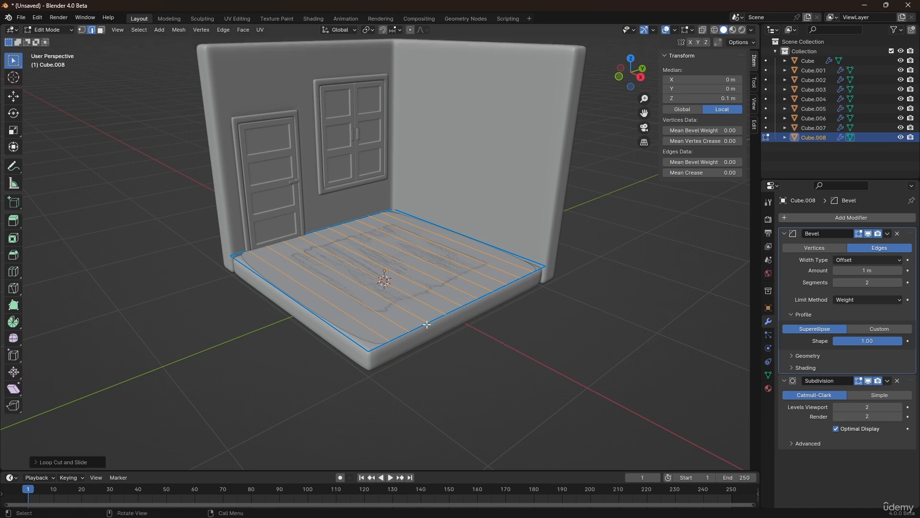
Step: Bevel the ten cut edges by about 0.003 m and delete the resulting thin faces to leave gaps between the planks
scroll(423, 298, up, 5)
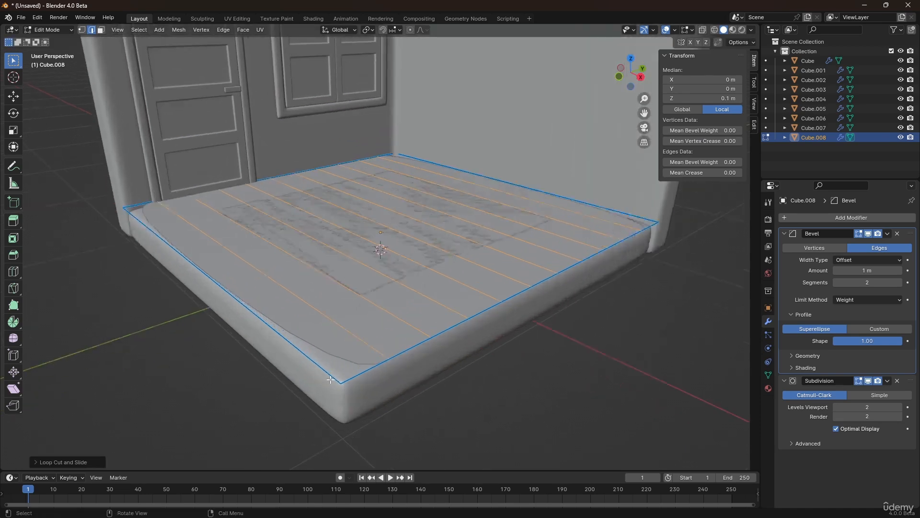
scroll(398, 345, up, 1)
key(ctrl+b)
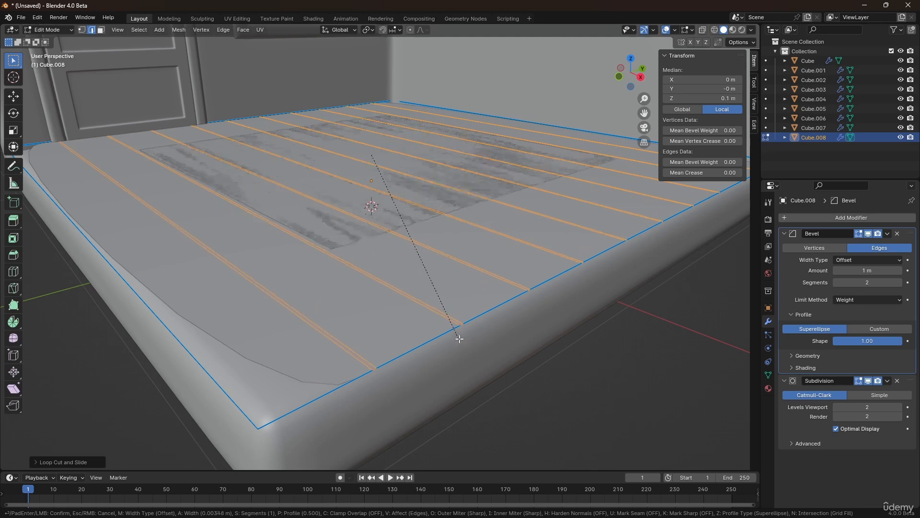
click(451, 328)
scroll(370, 368, up, 2)
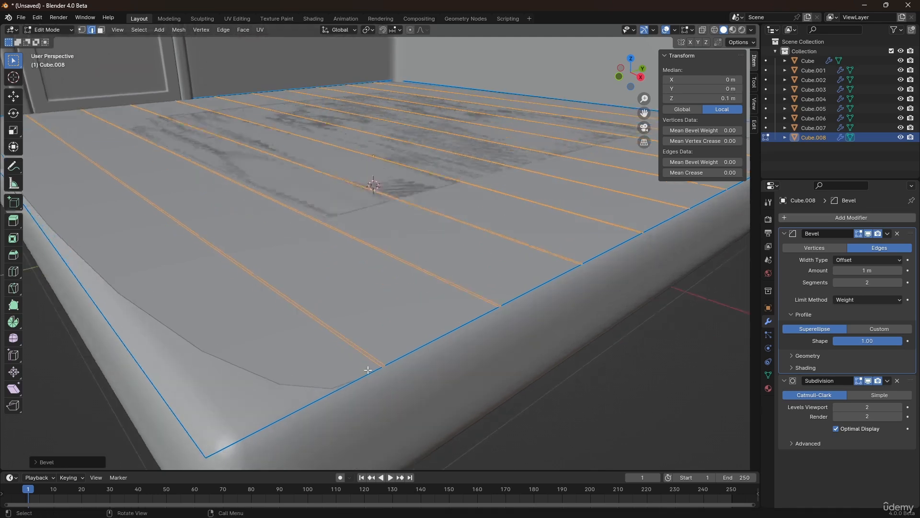
key(x)
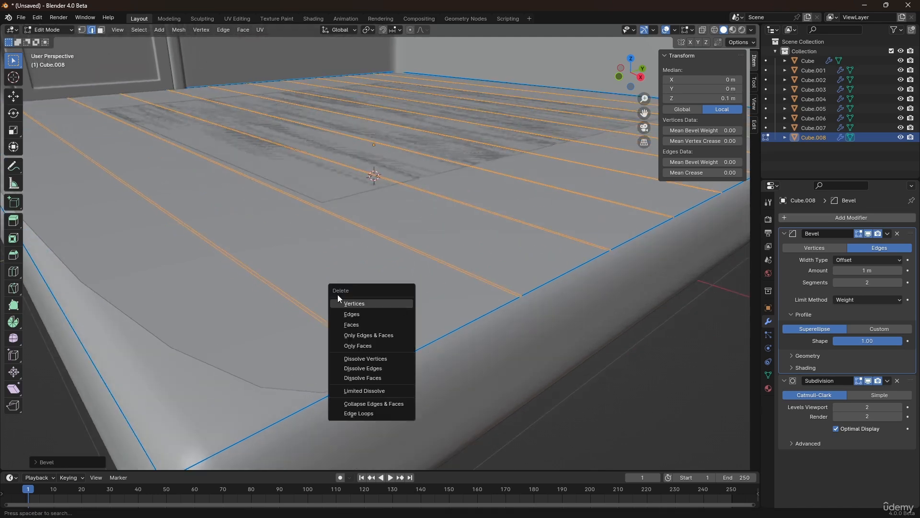
click(363, 325)
scroll(400, 324, down, 3)
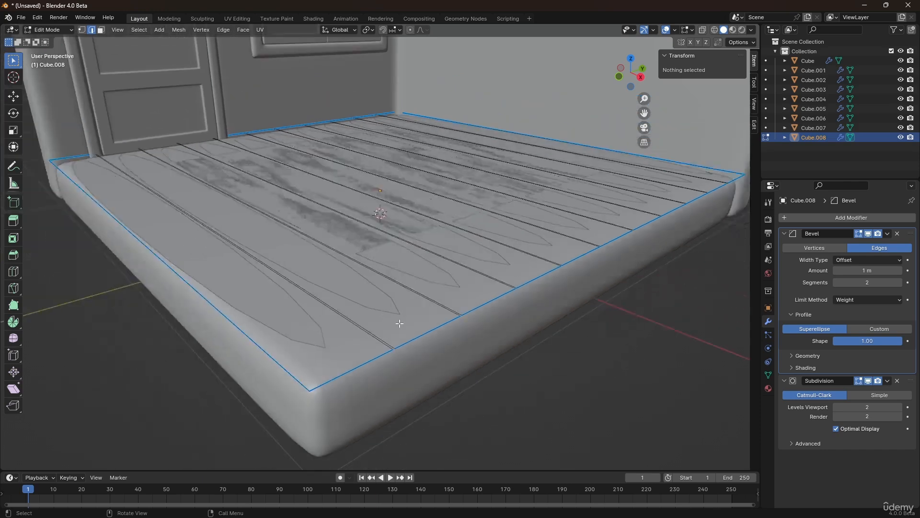
Step: In top view, split the outermost plank at the negative Y edge crosswise with two evenly spaced loop cuts
key(KP_7)
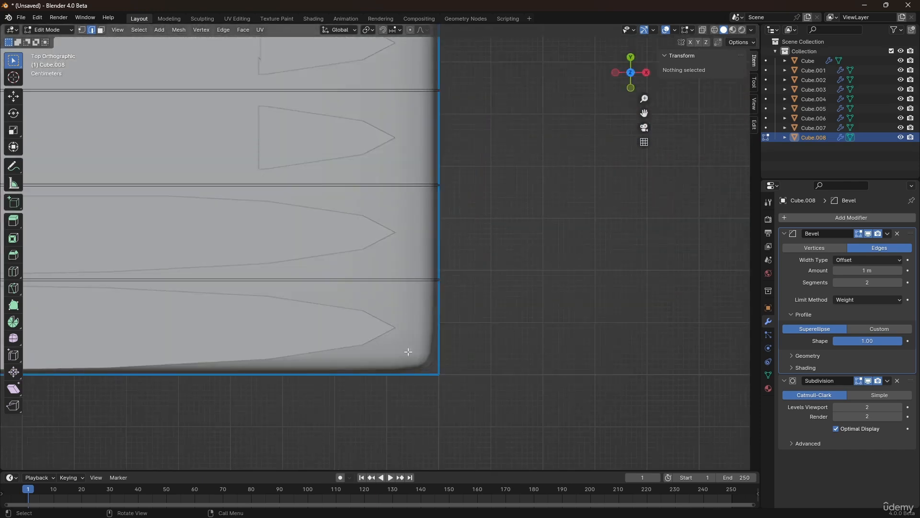
scroll(409, 406, down, 2)
shift+middle_drag(279, 191, 468, 265)
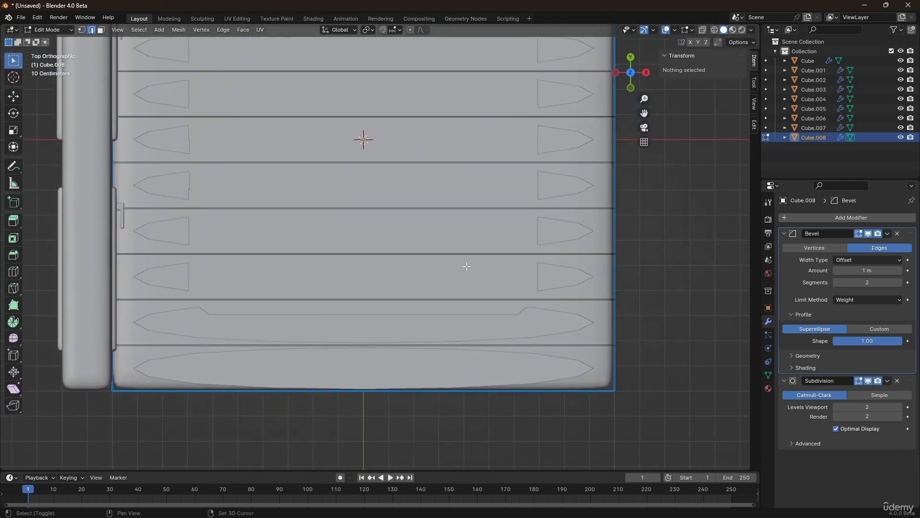
scroll(468, 265, down, 2)
shift+middle_drag(421, 175, 419, 212)
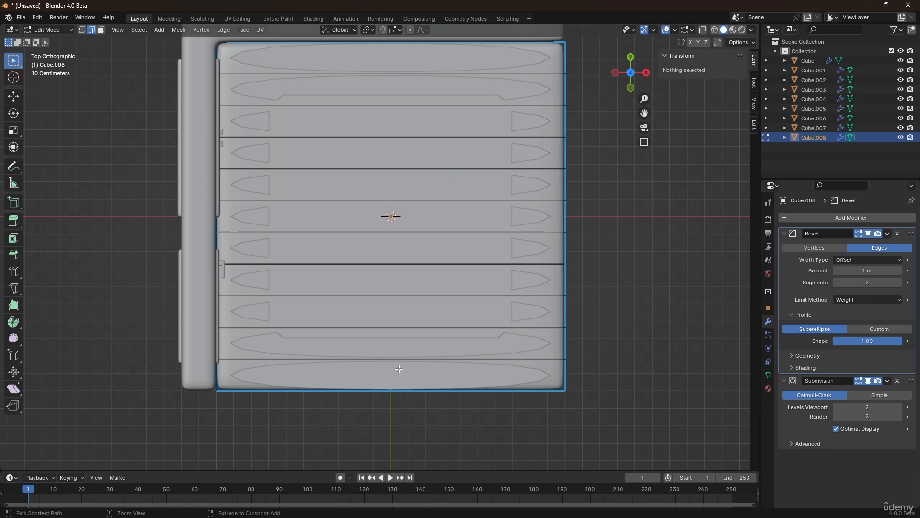
key(ctrl+r)
scroll(399, 368, up, 1)
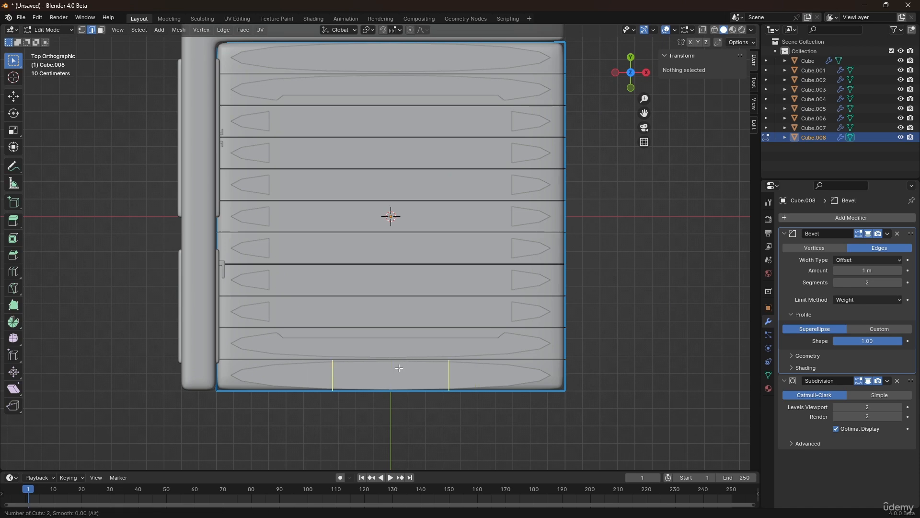
click(399, 368)
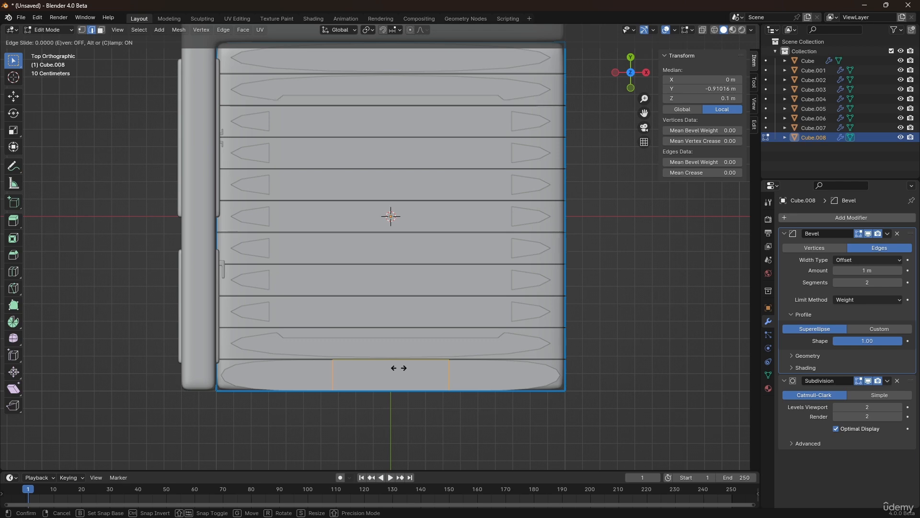
click(399, 367)
Step: Add three centred crosswise cuts to the second plank from the negative Y edge and two to the third
key(ctrl+r)
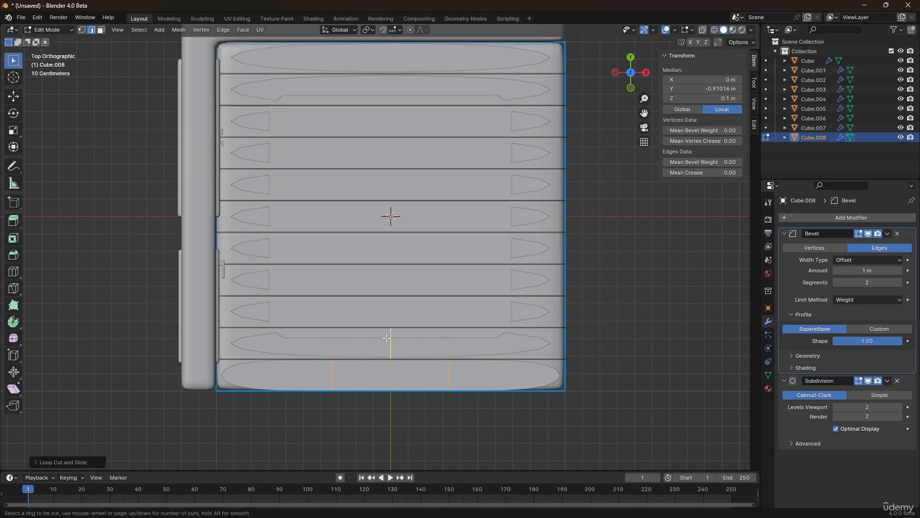
scroll(387, 338, up, 2)
click(387, 337)
click(387, 337)
key(ctrl+r)
scroll(387, 324, up, 1)
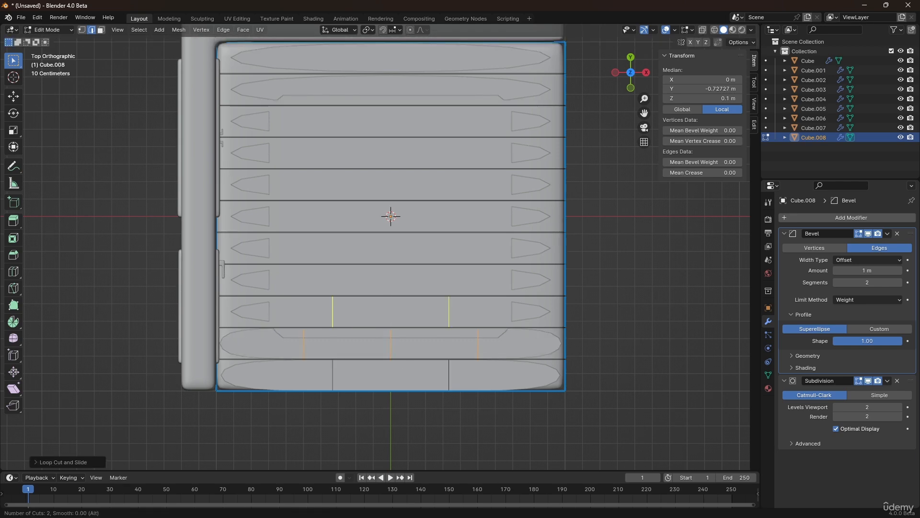
click(387, 316)
click(387, 316)
Step: Add three centred crosswise cuts to the fourth plank from the negative Y edge and two to the fifth
key(ctrl+r)
scroll(384, 283, up, 2)
click(381, 284)
click(382, 283)
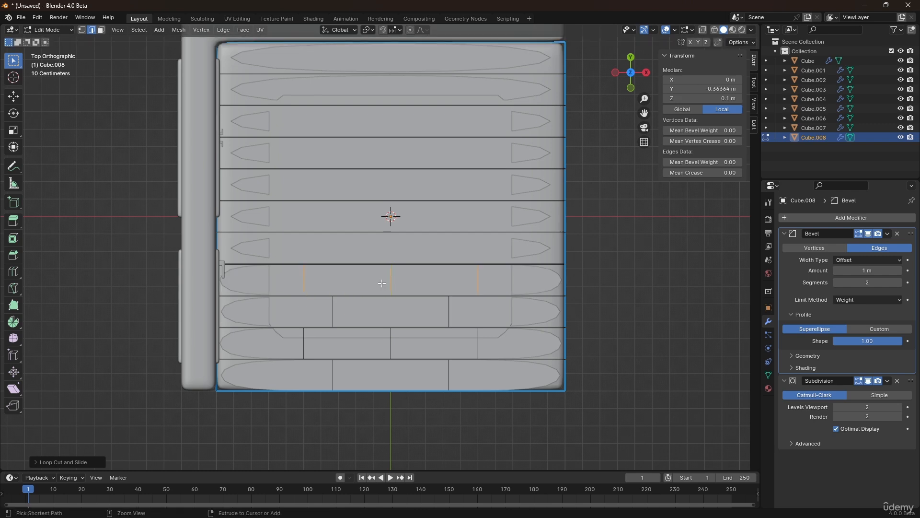
key(ctrl+r)
scroll(388, 216, up, 1)
click(388, 215)
click(388, 215)
Step: Add four centred crosswise cuts to the middle plank and two to the neighbouring plank on its positive Y side
key(ctrl+r)
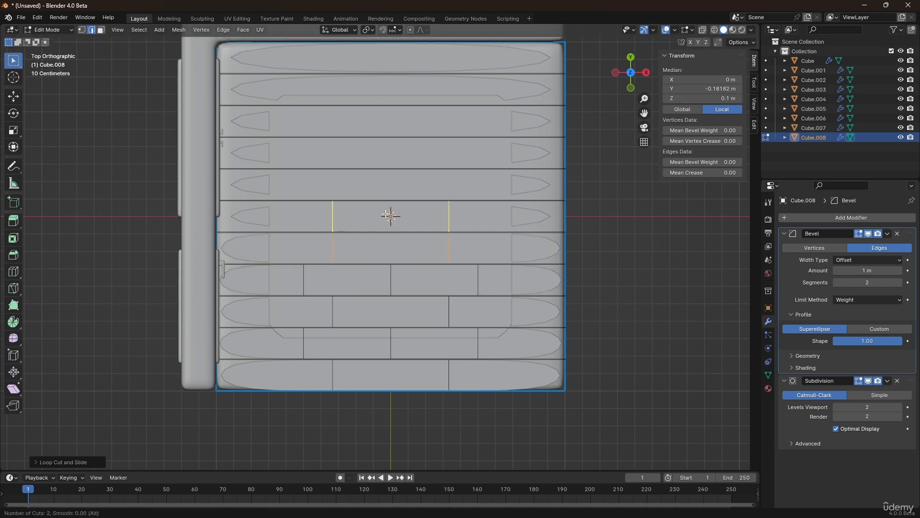
scroll(387, 216, up, 2)
click(387, 215)
click(387, 215)
key(ctrl+r)
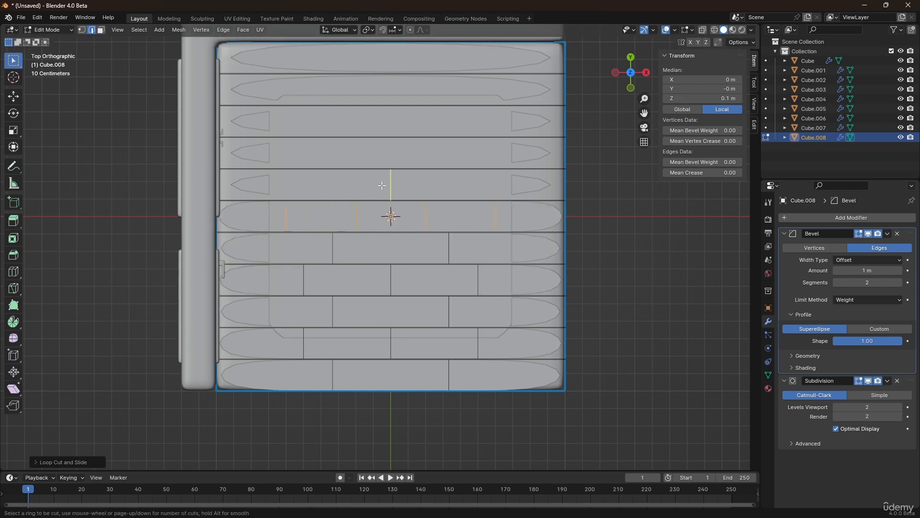
scroll(382, 185, up, 1)
click(382, 185)
click(382, 185)
key(ctrl+r)
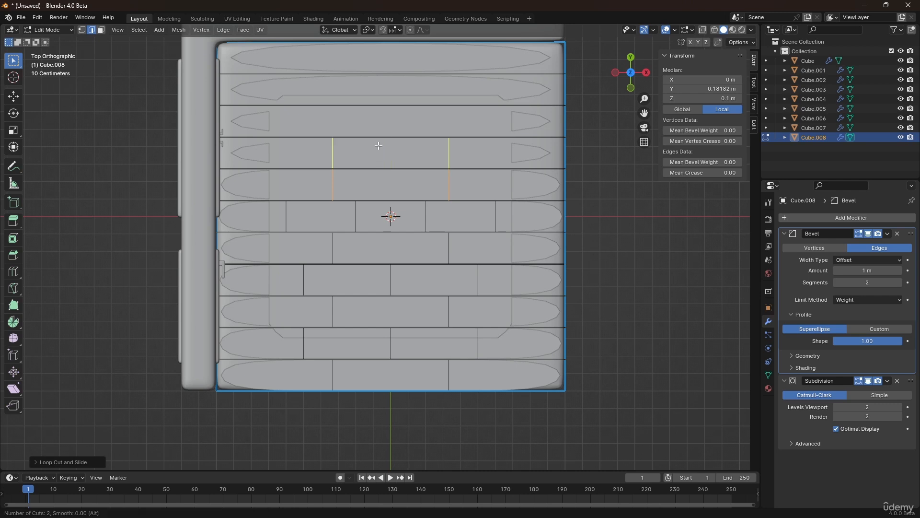
scroll(378, 145, up, 1)
right_click(379, 144)
Step: Add three centred crosswise cuts to the eighth plank from the negative Y edge and two to the ninth
key(ctrl+r)
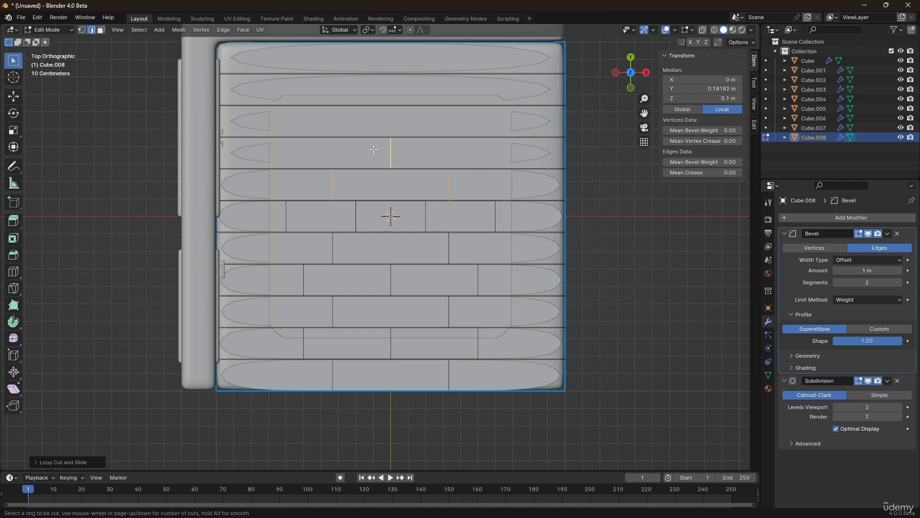
scroll(374, 147, up, 2)
click(374, 147)
click(374, 147)
key(ctrl+r)
scroll(370, 131, up, 1)
click(370, 131)
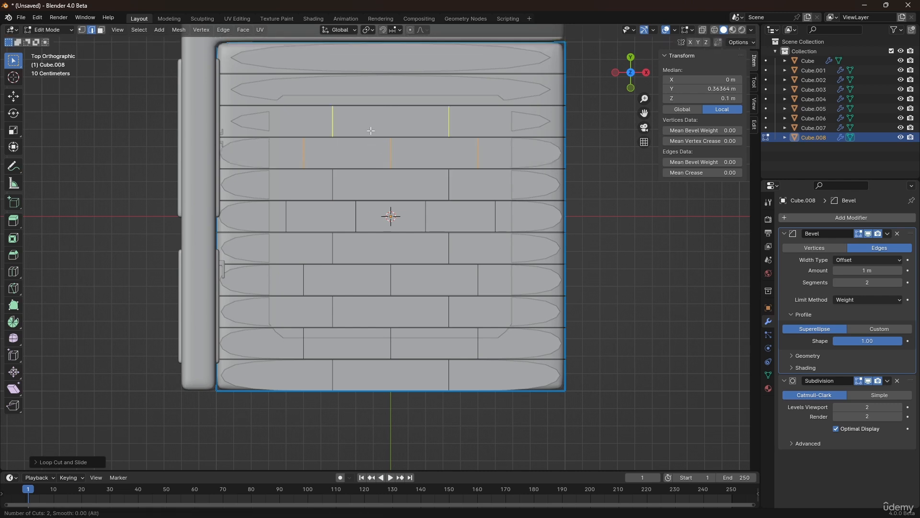
click(370, 131)
Step: Add three centred crosswise cuts to the tenth plank and two to the last plank beside the back wall
key(ctrl+r)
scroll(371, 96, up, 2)
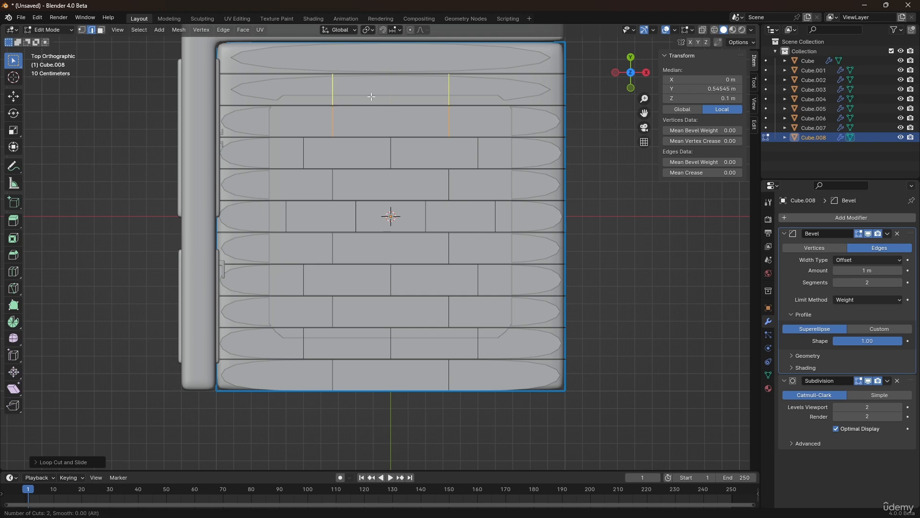
click(371, 96)
click(370, 96)
shift+middle_drag(374, 99, 376, 187)
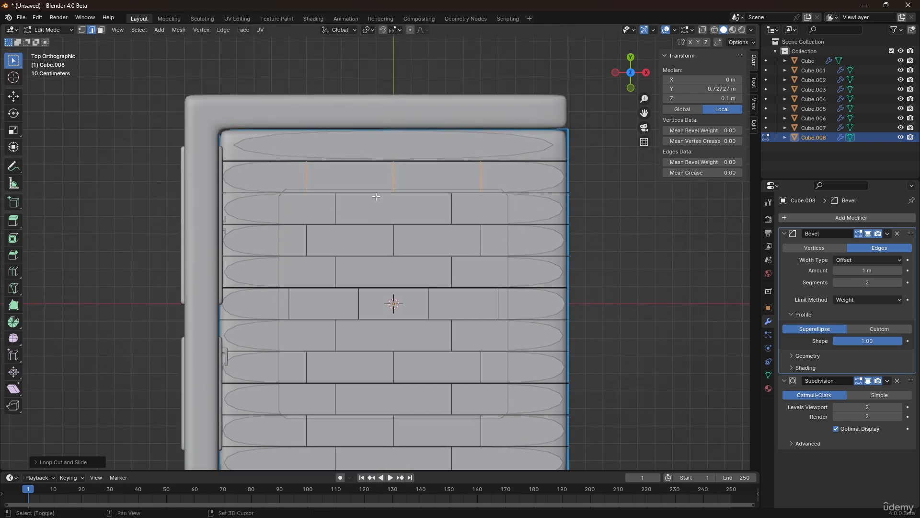
key(ctrl+r)
scroll(388, 145, up, 1)
click(387, 145)
click(387, 145)
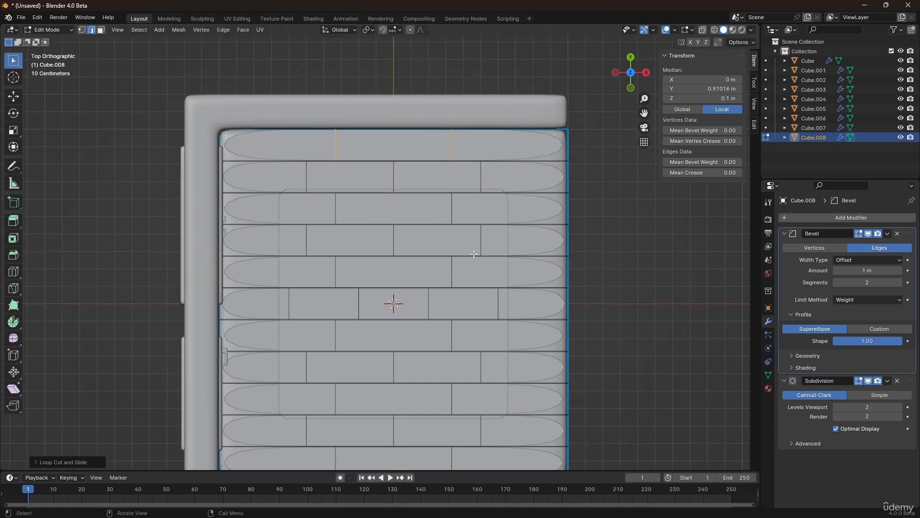
Step: Add the crosswise cuts of all the remaining floor planks to the edge selection
scroll(404, 184, down, 1)
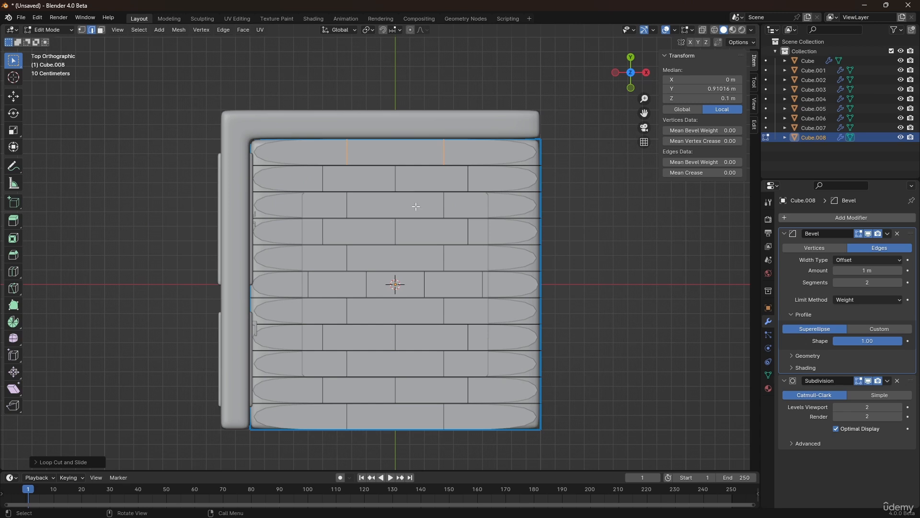
shift+drag(318, 172, 475, 172)
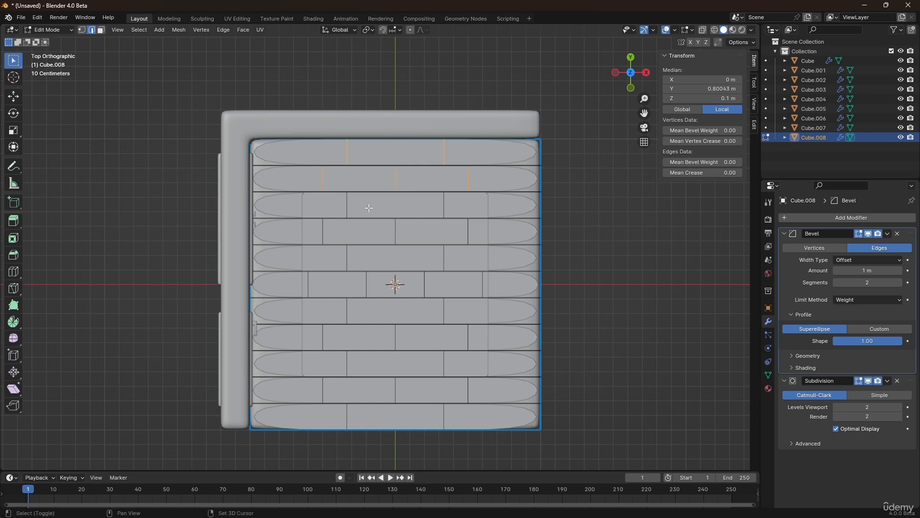
shift+drag(332, 210, 461, 211)
shift+drag(306, 233, 483, 231)
shift+drag(299, 263, 474, 254)
shift+drag(311, 279, 491, 285)
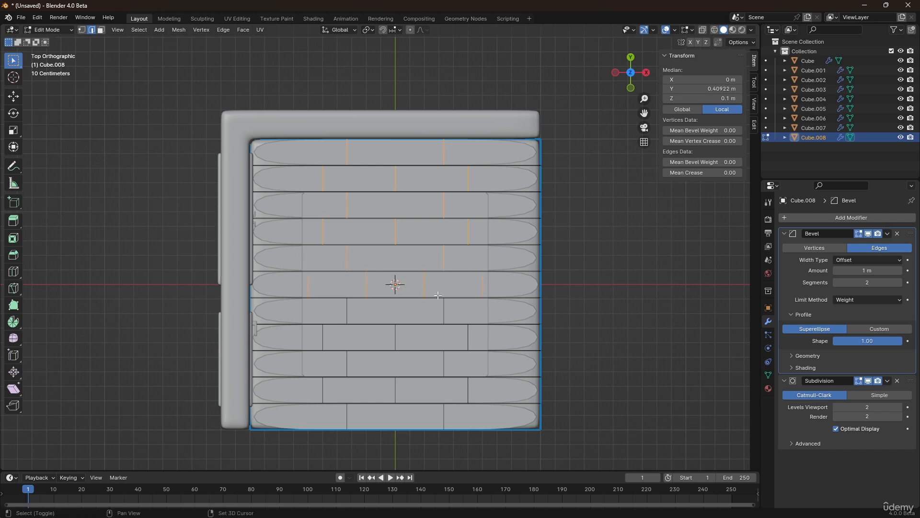
shift+drag(297, 313, 460, 310)
shift+drag(313, 332, 485, 338)
shift+drag(326, 360, 459, 417)
Step: Bevel the selected crosswise cuts into narrow strips and delete the resulting faces to leave gaps between the boards
middle_drag(458, 417, 438, 325)
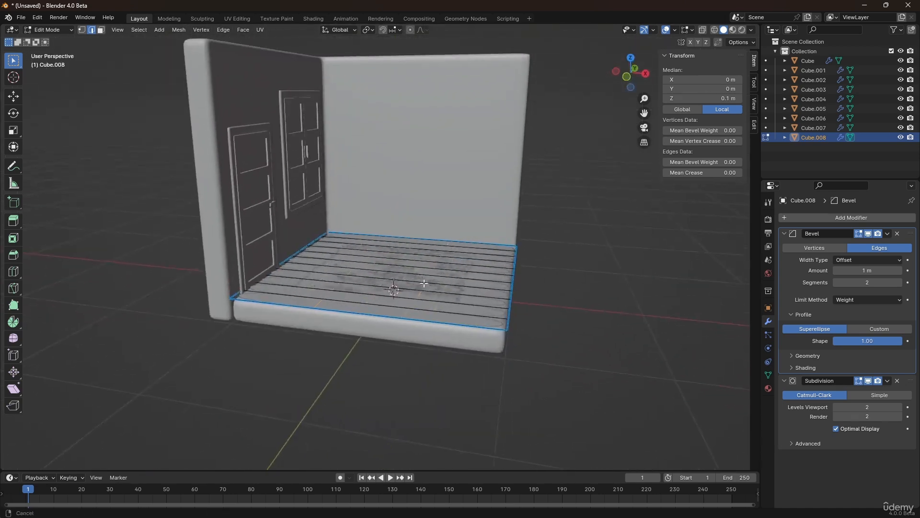
scroll(451, 324, up, 6)
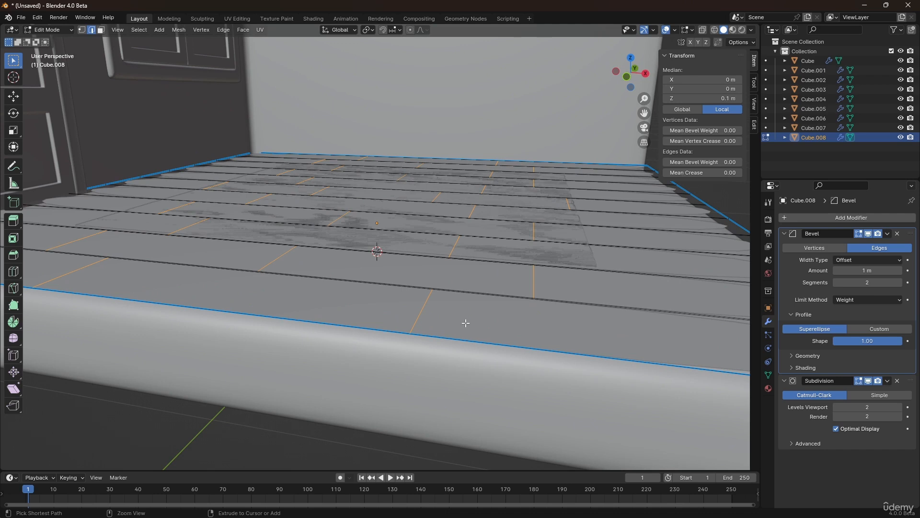
key(ctrl+b)
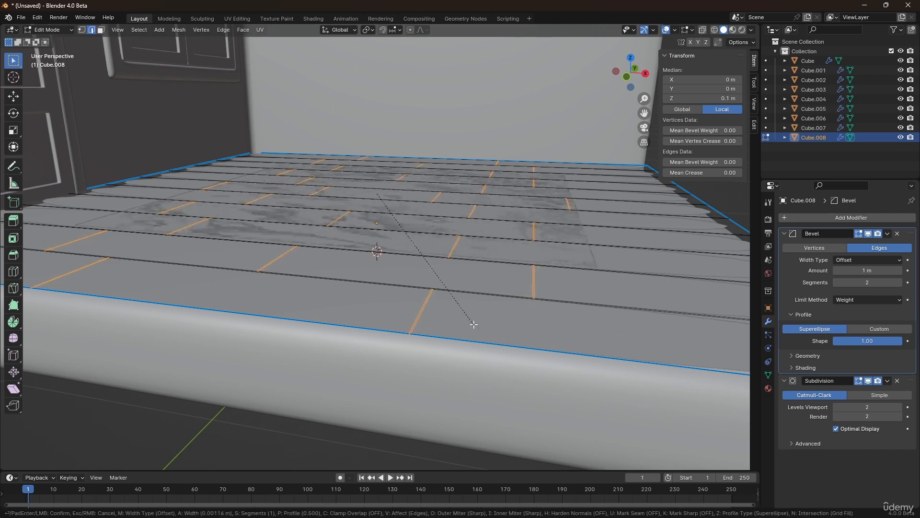
click(472, 324)
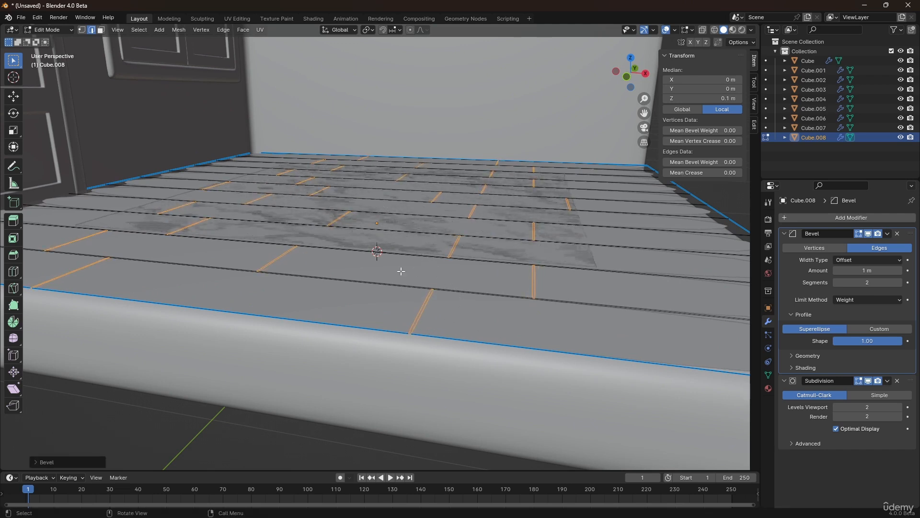
key(x)
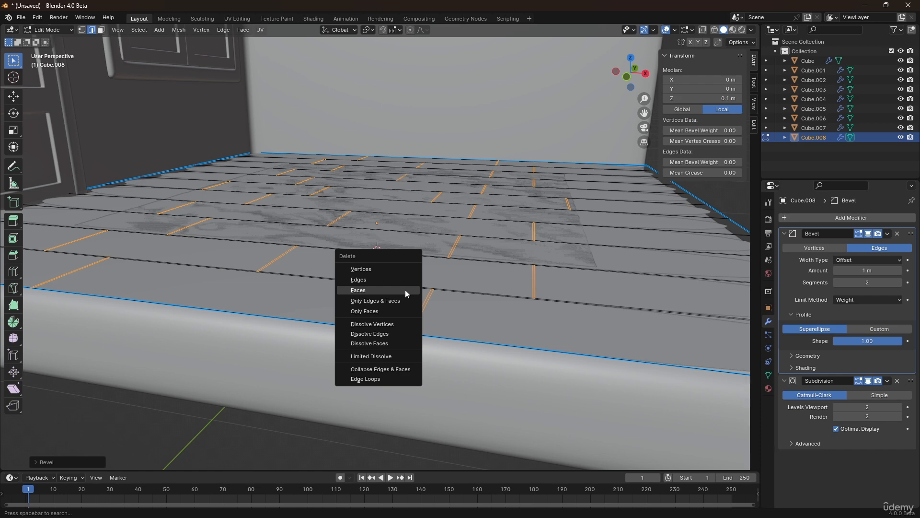
click(405, 290)
Step: Extrude all floor boards upward about 0.045 m and raise the mean bevel weight of all their edges
scroll(418, 252, down, 6)
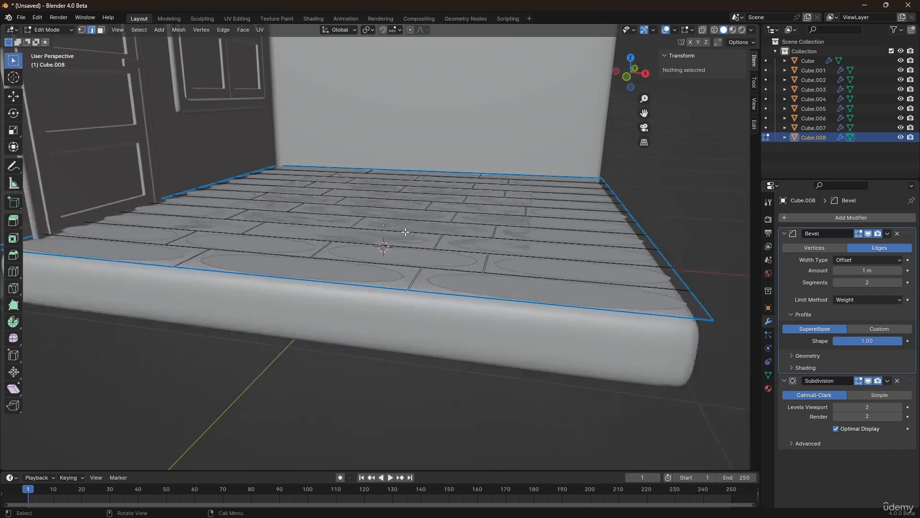
key(a)
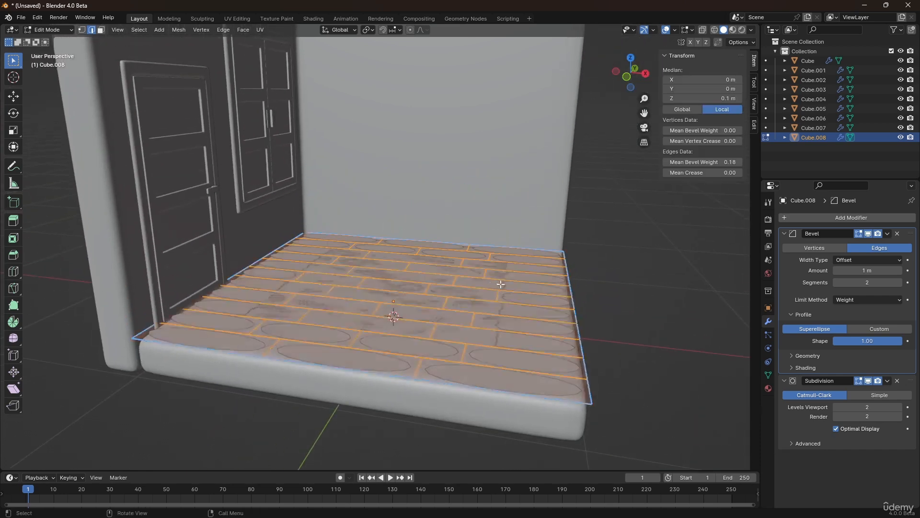
key(e)
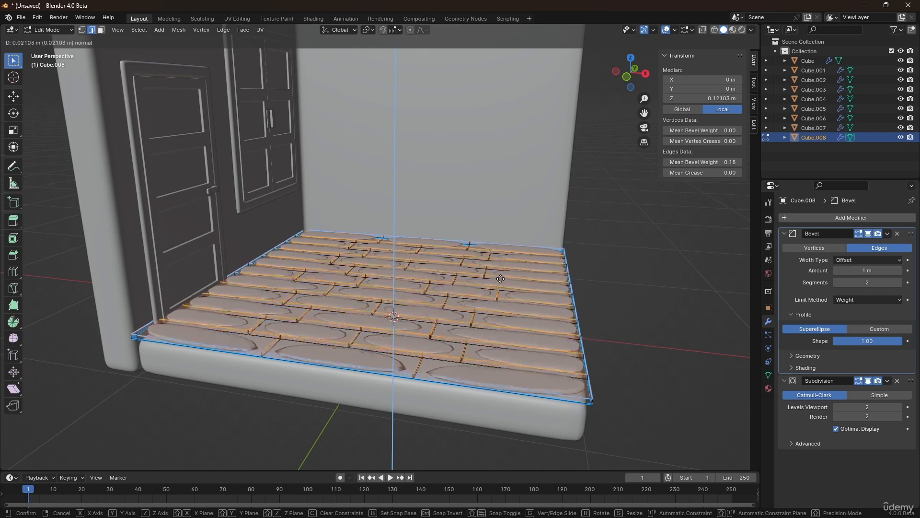
click(500, 277)
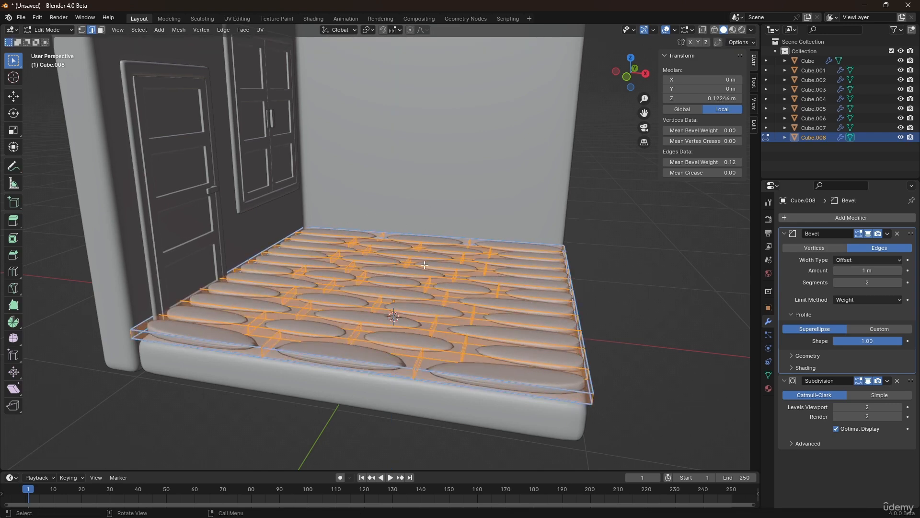
drag(676, 164, 740, 164)
key(Tab)
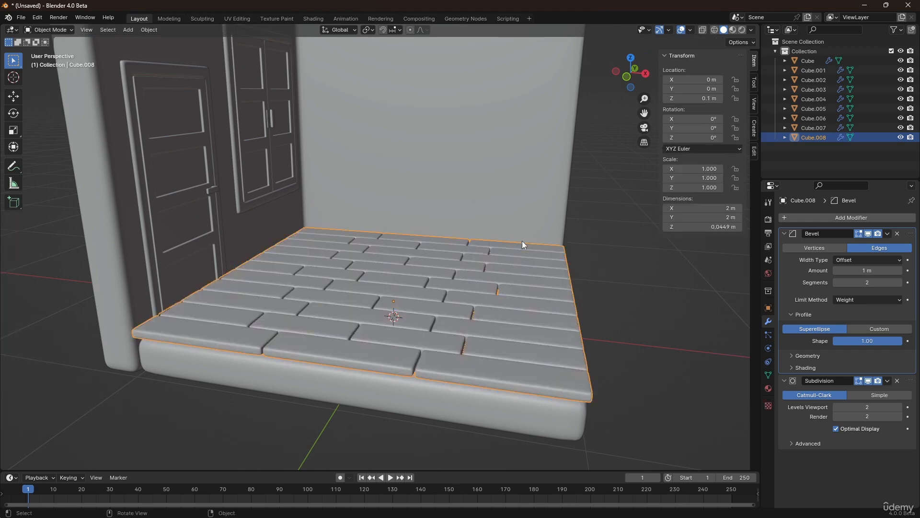
Step: Scale the mirrored window sashes slightly thinner along X, to just under 0.89
click(586, 271)
middle_drag(586, 271, 327, 274)
scroll(365, 150, up, 2)
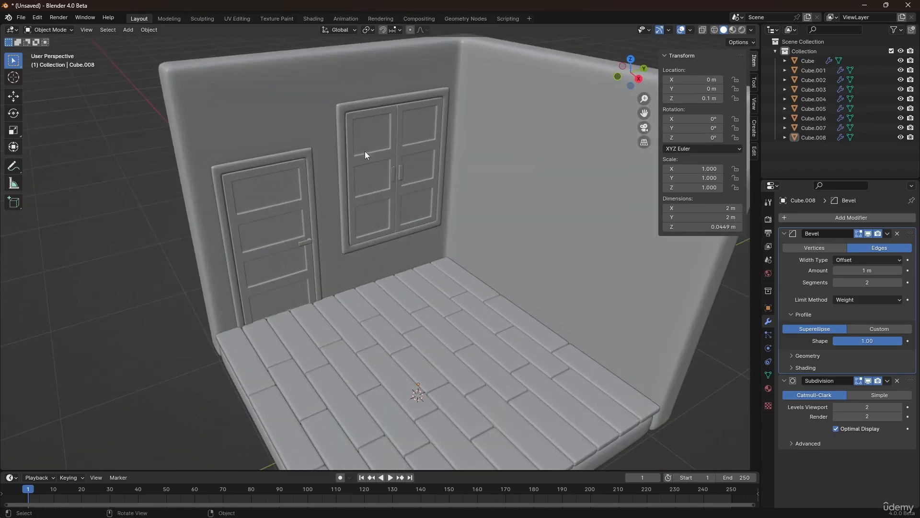
scroll(372, 126, up, 2)
middle_drag(372, 127, 407, 206)
click(442, 192)
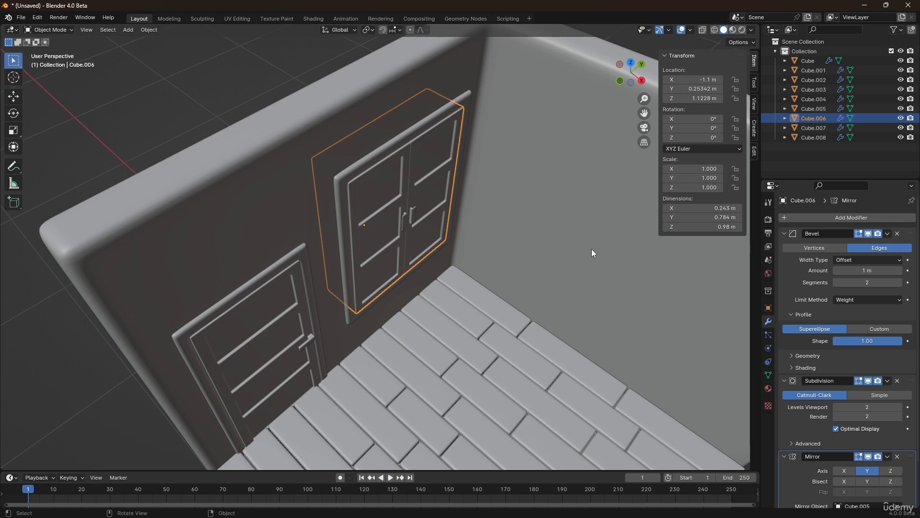
key(s)
key(x)
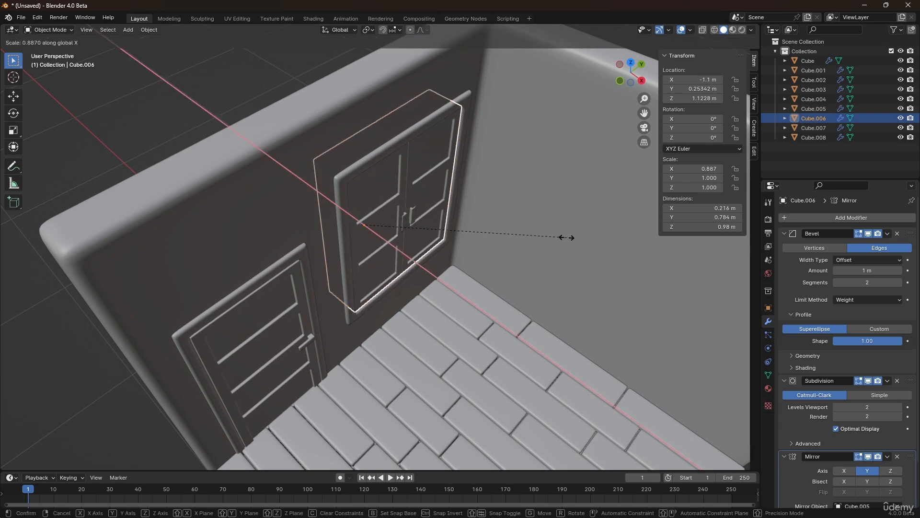
click(560, 237)
key(Tab)
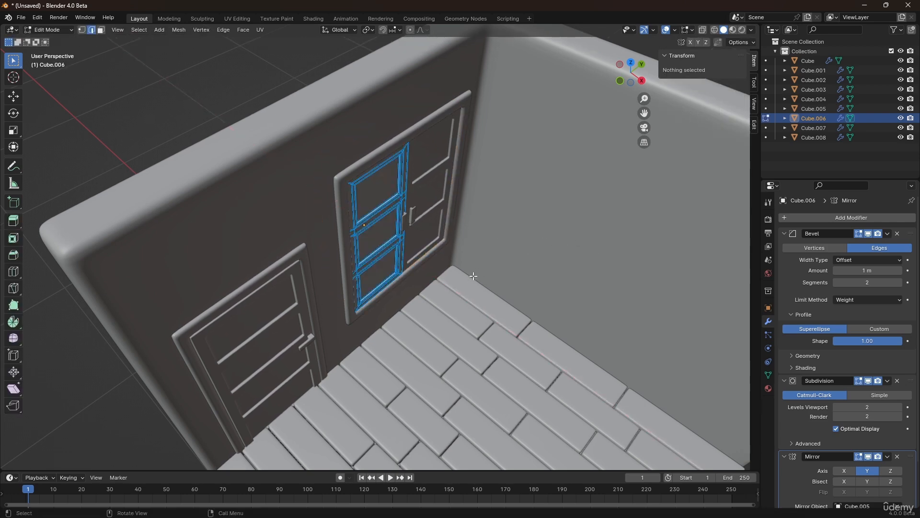
key(Tab)
Step: Deselect the window sashes and select the paneled door leaf
click(452, 292)
middle_drag(451, 291, 422, 307)
click(331, 266)
middle_drag(331, 266, 389, 297)
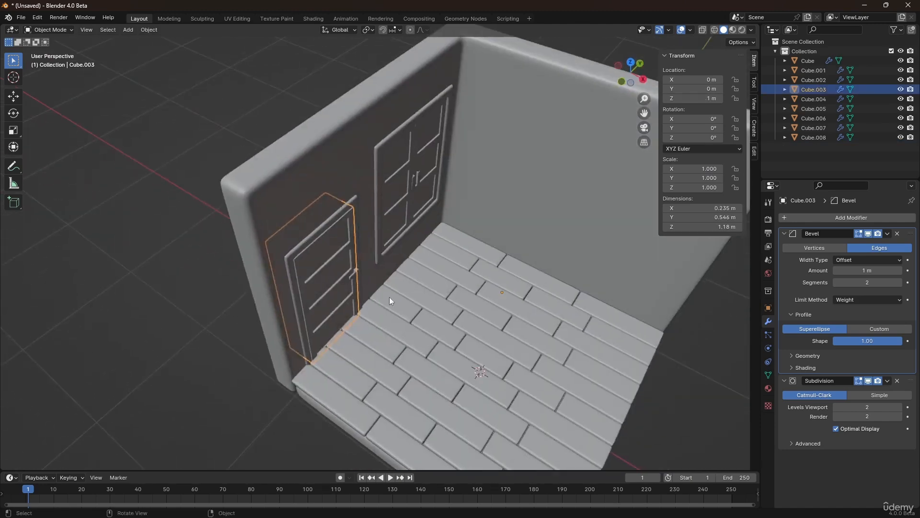
key(Tab)
key(Tab)
key(s)
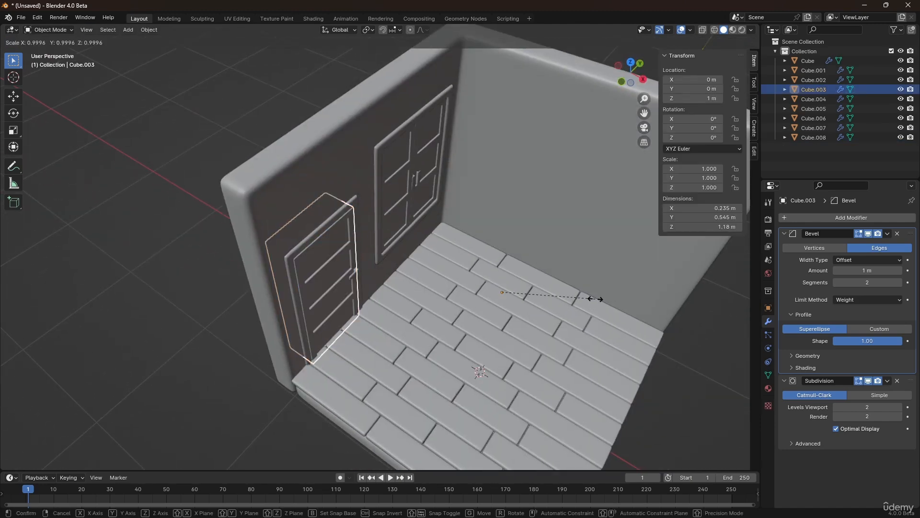
key(x)
key(Escape)
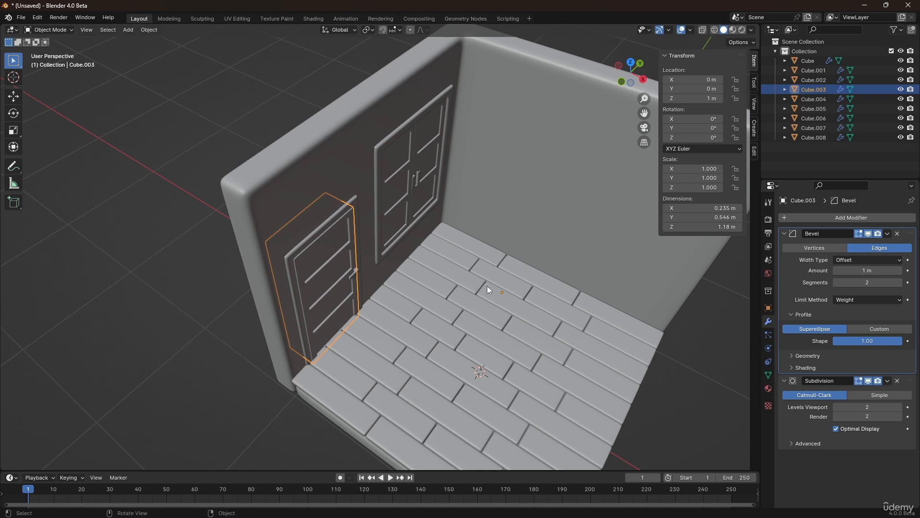
Step: Set the door leaf's origin to its geometry and scale it along X to 0.7
right_click(321, 273)
mouse_move(318, 270)
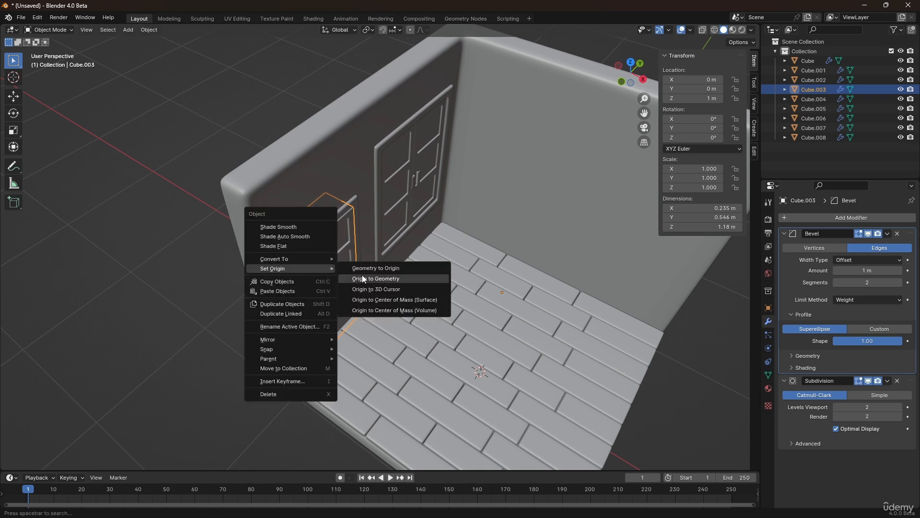
click(376, 278)
key(s)
key(x)
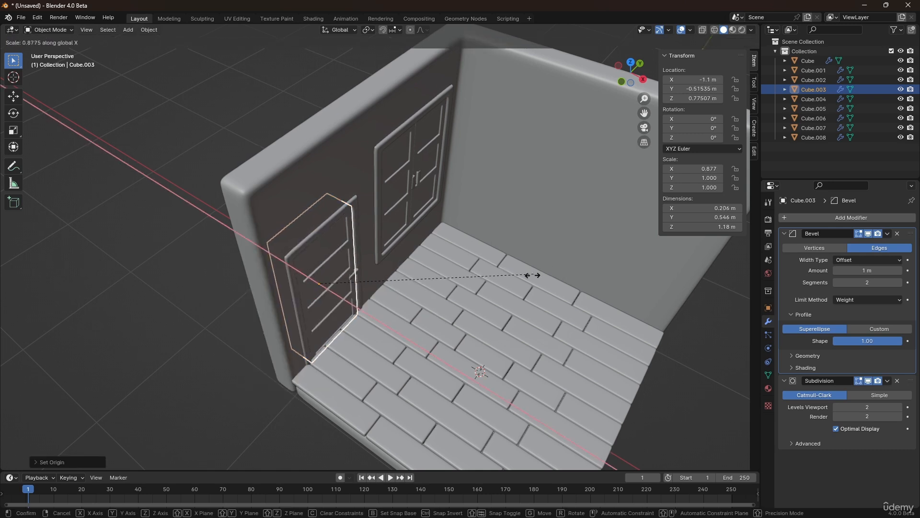
click(491, 279)
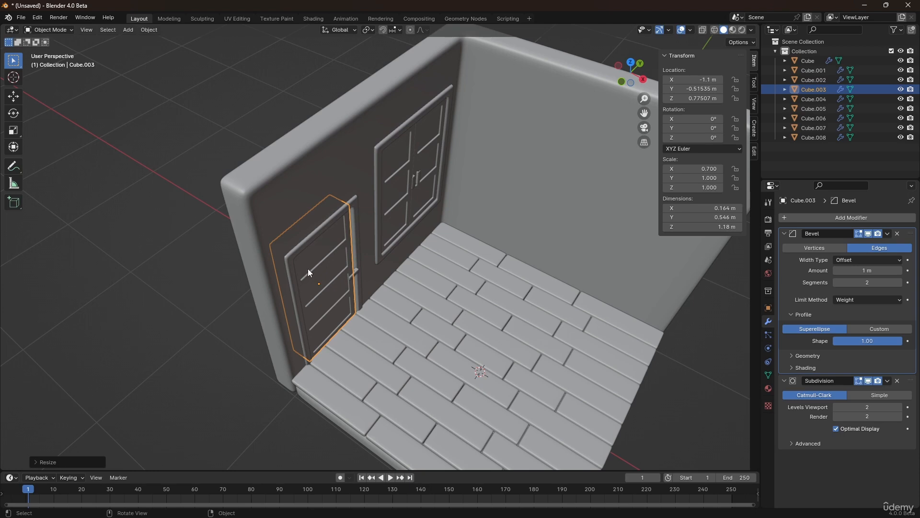
Step: Move the door handle about 0.037 m in negative X so it sits against the thinner door
scroll(317, 274, up, 5)
scroll(376, 265, up, 6)
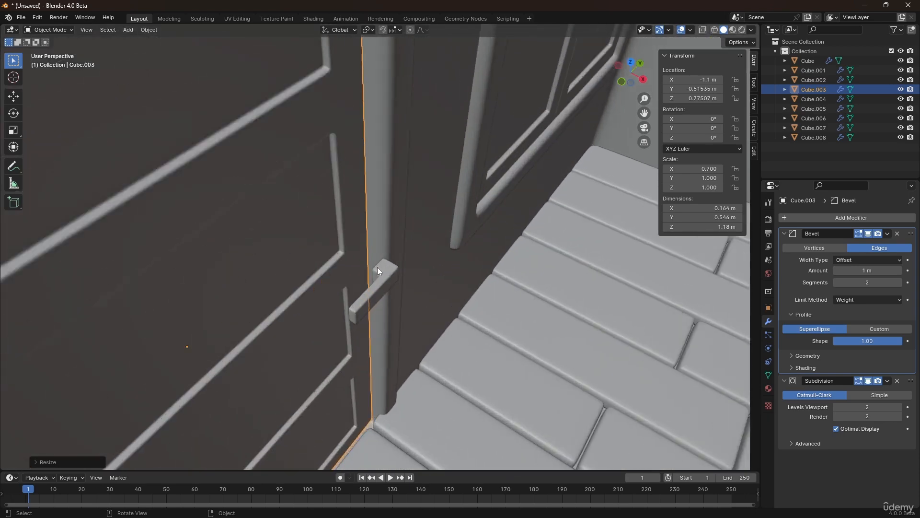
click(378, 270)
middle_drag(369, 259, 452, 276)
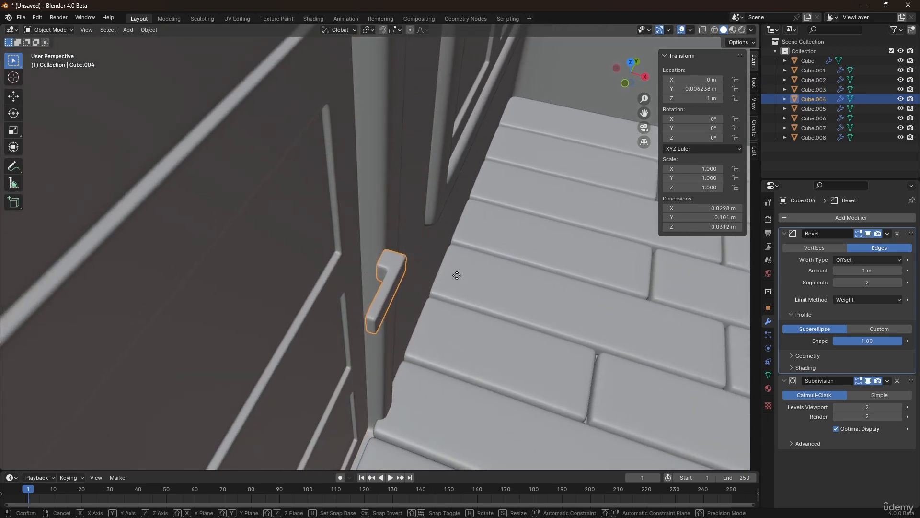
key(g)
key(x)
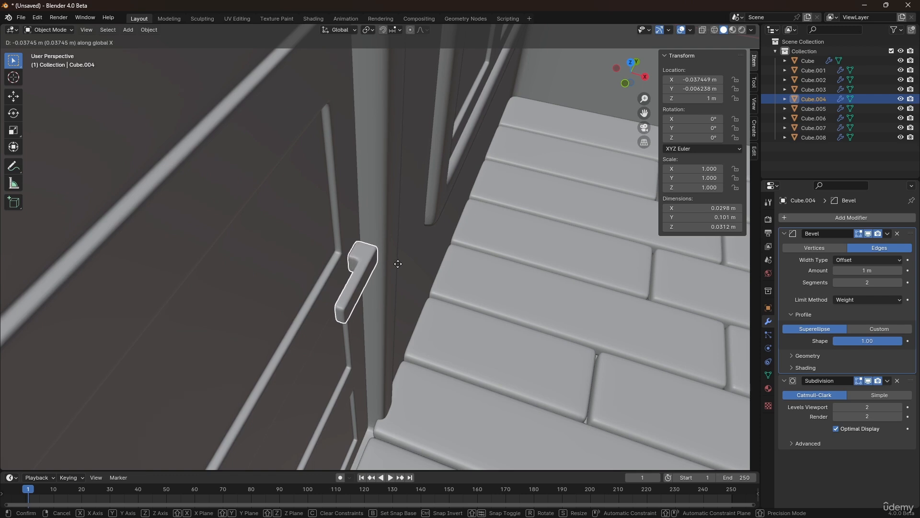
click(398, 263)
Step: Set the origin of the window handles to their geometry
middle_drag(398, 263, 353, 197)
click(416, 58)
scroll(354, 197, up, 2)
right_click(376, 229)
mouse_move(376, 229)
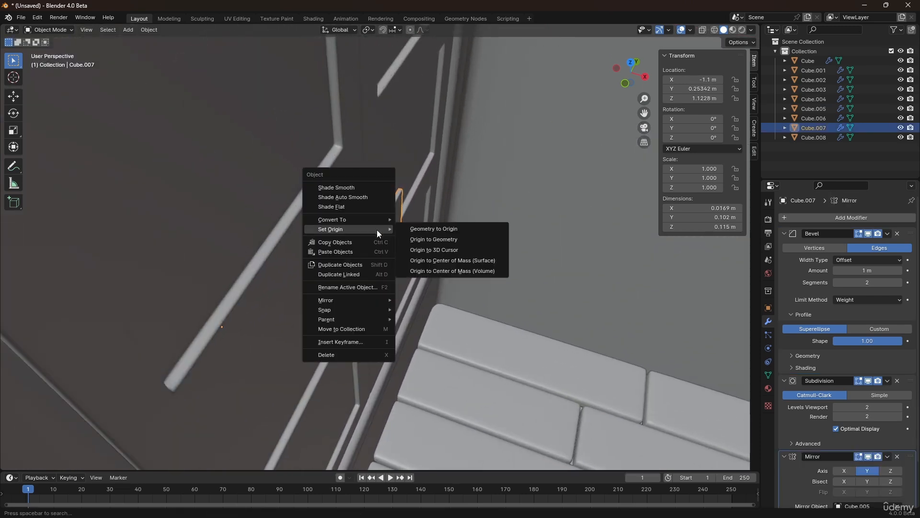
click(435, 238)
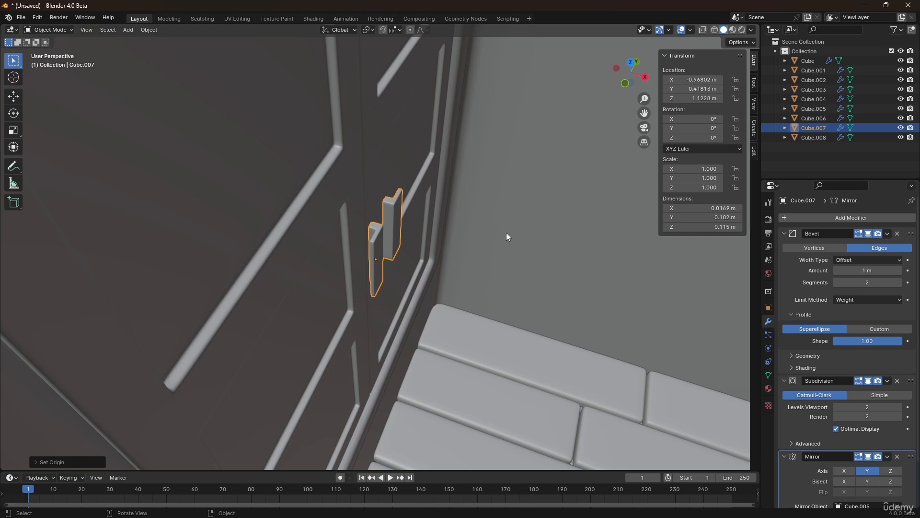
Step: Move the window handles in negative X to about -0.987 m, against the sashes, and deselect them
key(g)
key(x)
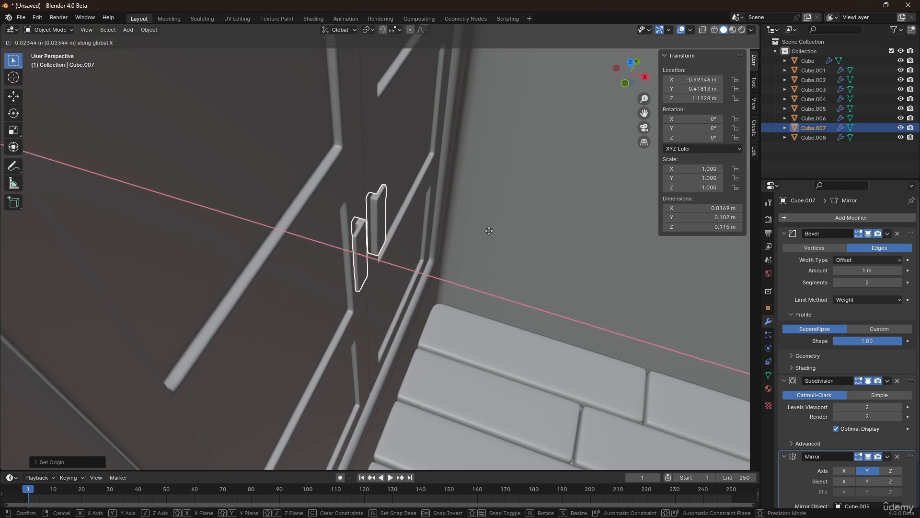
click(489, 230)
middle_drag(488, 231, 430, 266)
scroll(455, 246, down, 4)
scroll(462, 266, down, 2)
click(274, 368)
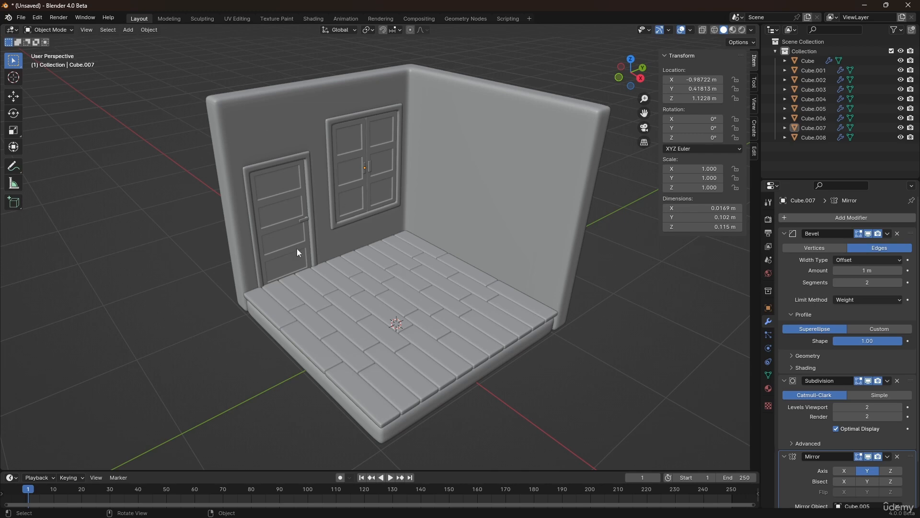
middle_drag(297, 248, 347, 275)
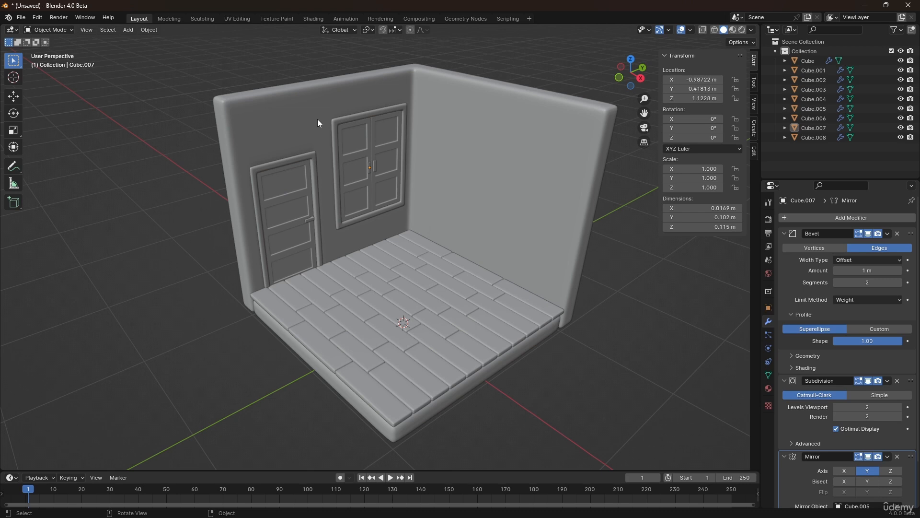
Step: Save the scene in the Final Project folder as "01 Base Shape Completed"
click(21, 17)
click(41, 99)
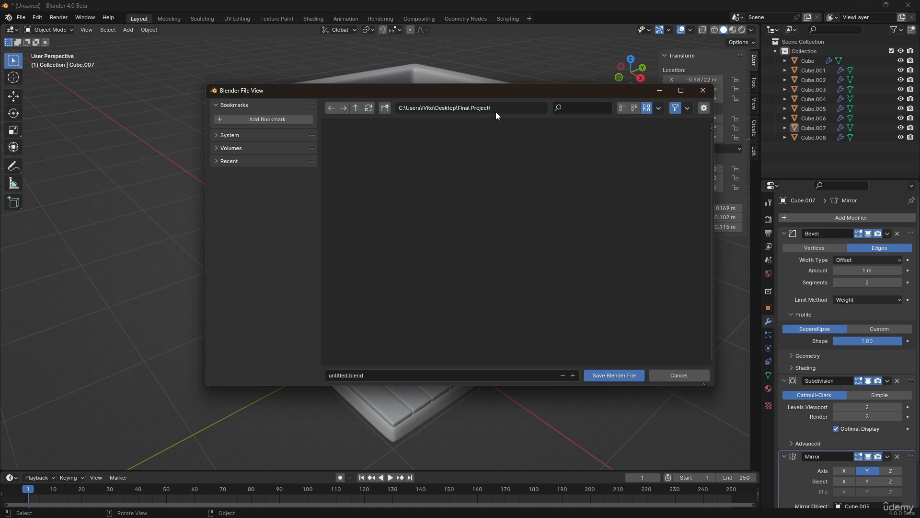
click(376, 373)
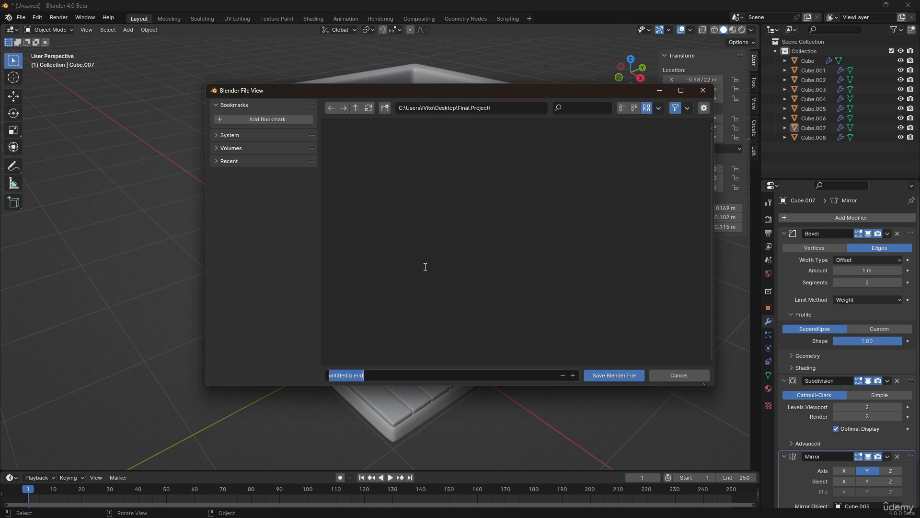
key(BackSpace)
text(Base Shape Comple)
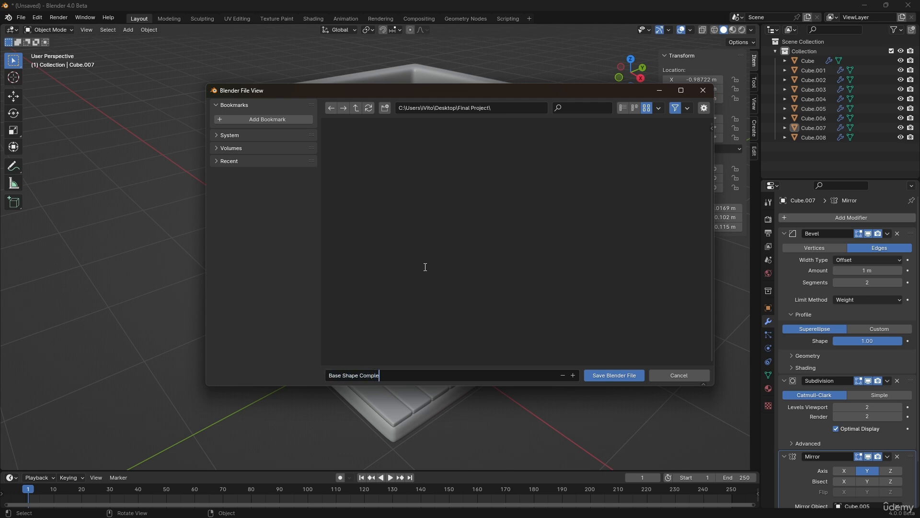
text(ted)
key(Home)
text(01)
click(611, 378)
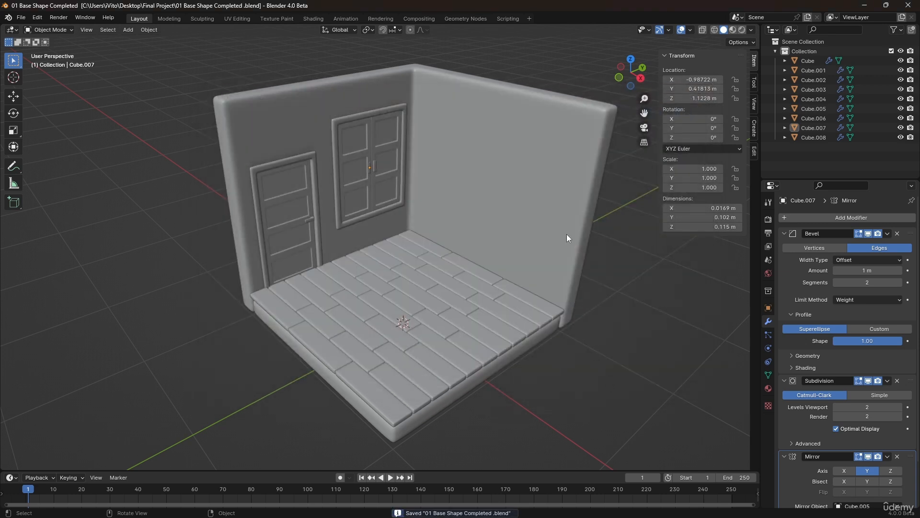